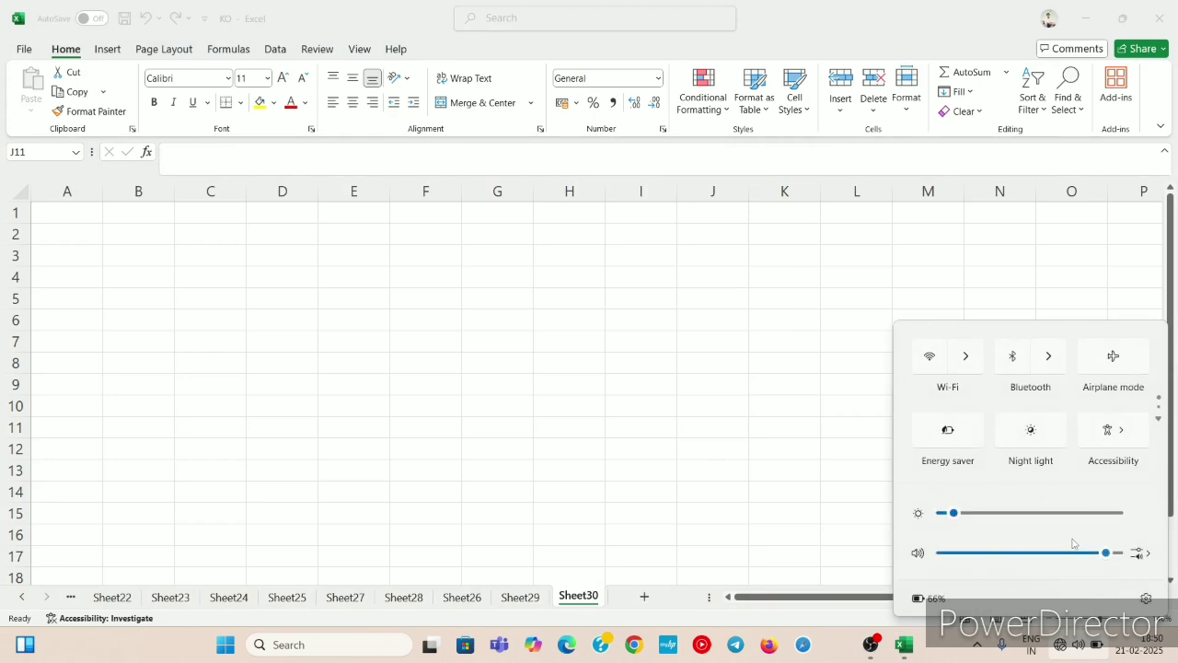
Raise the display brightness to about the middle of its range and dismiss the quick settings.
click(1028, 513)
click(1037, 513)
click(785, 401)
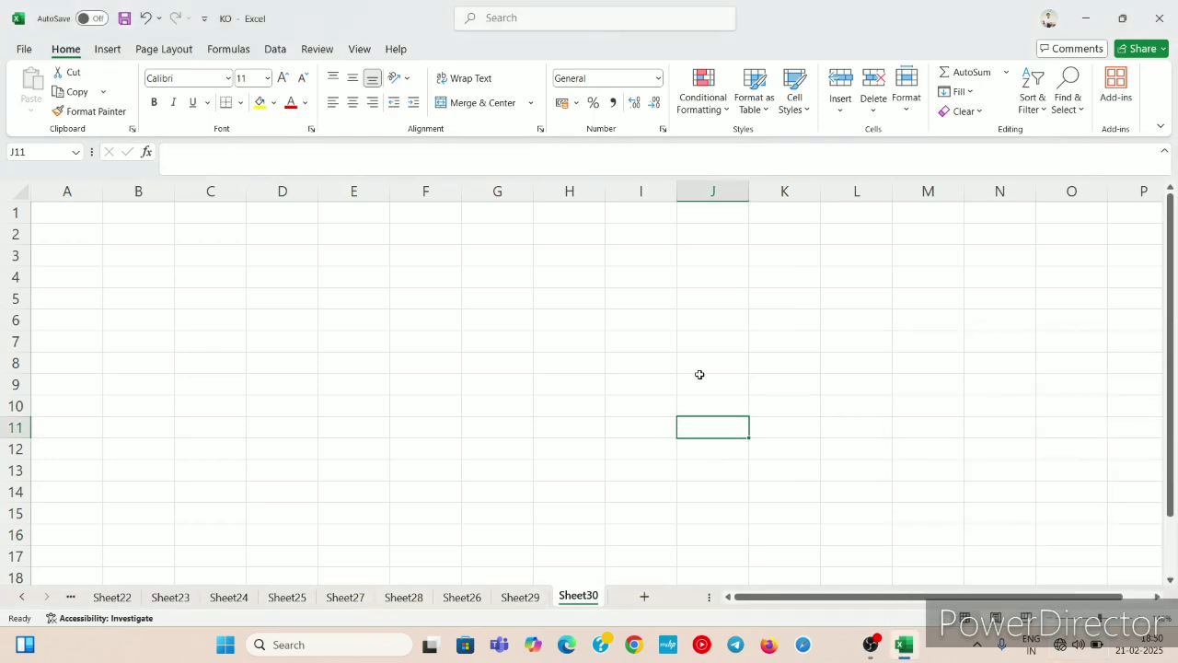
click(582, 371)
click(393, 364)
click(166, 318)
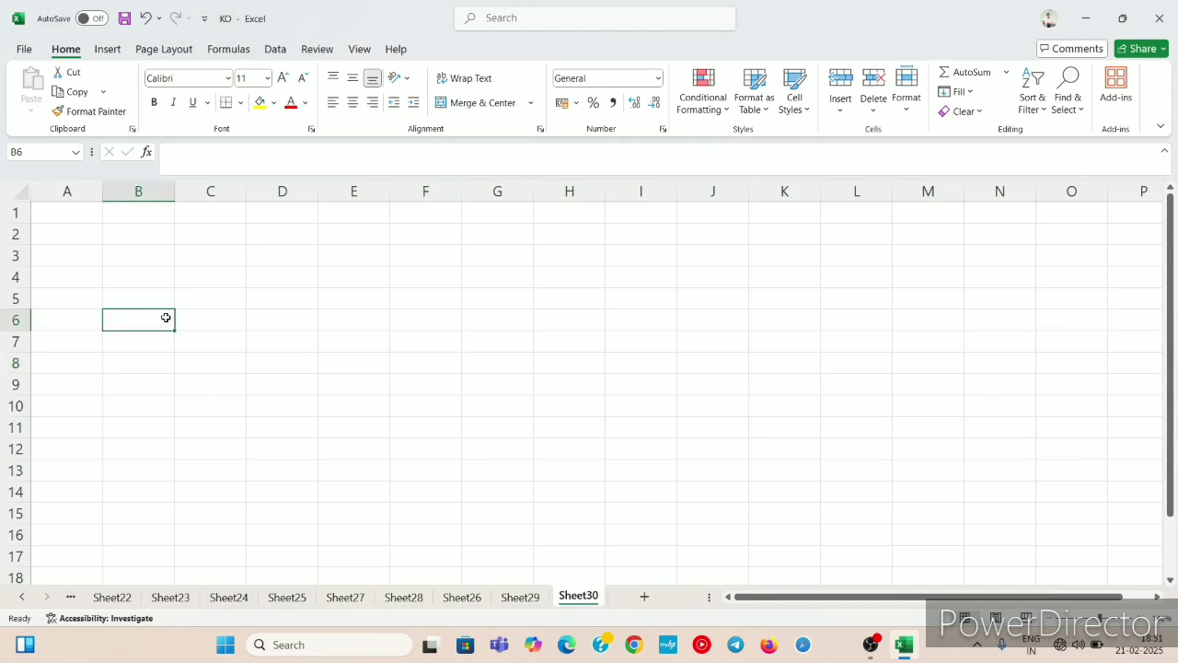
click(441, 236)
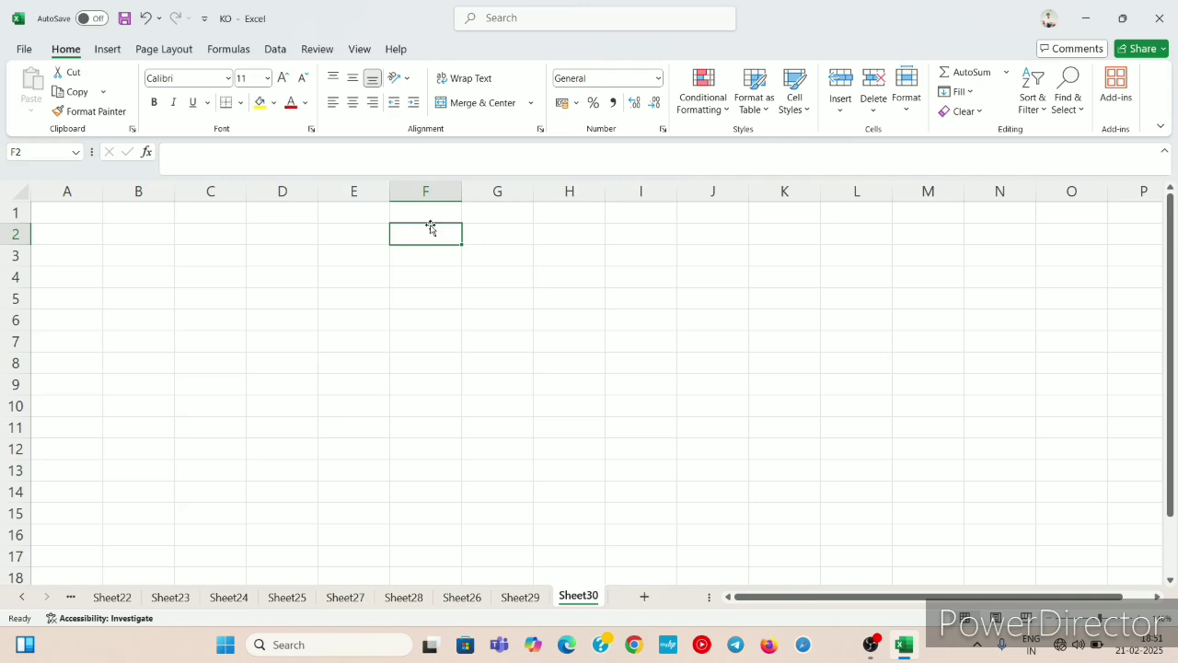
Merge and center the range E1:I2 for the sheet heading.
click(377, 210)
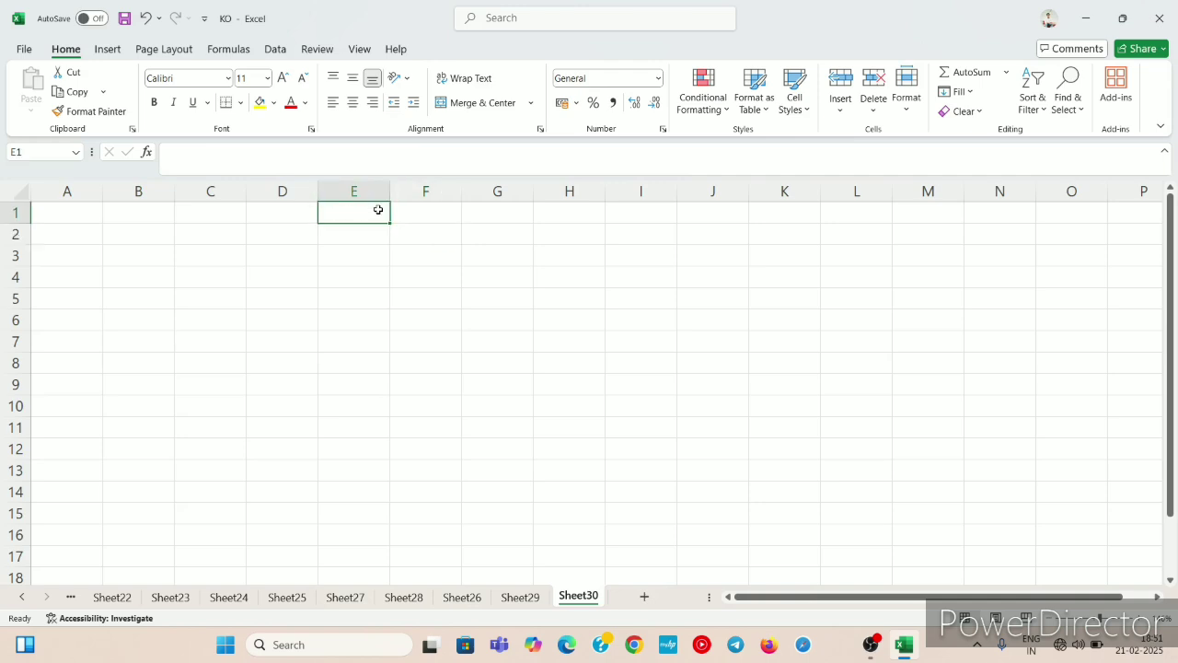
key(shift+Right)
key(shift+Right)
key(shift+Right)
key(shift+Right)
key(shift+Down)
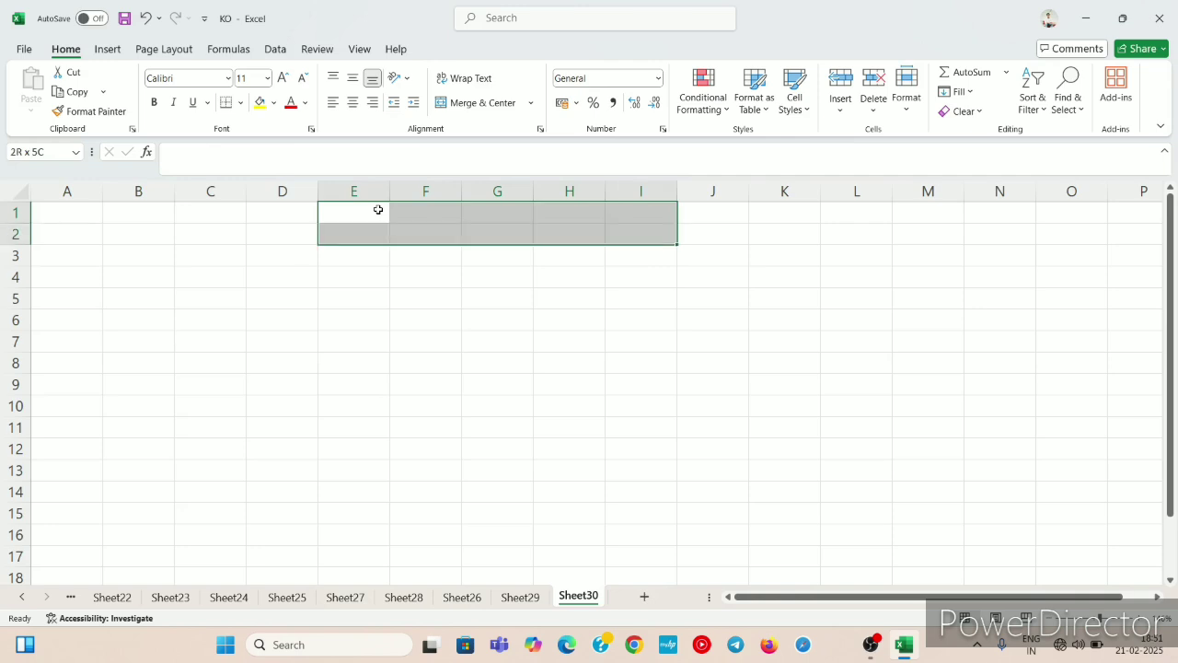
click(529, 103)
click(509, 127)
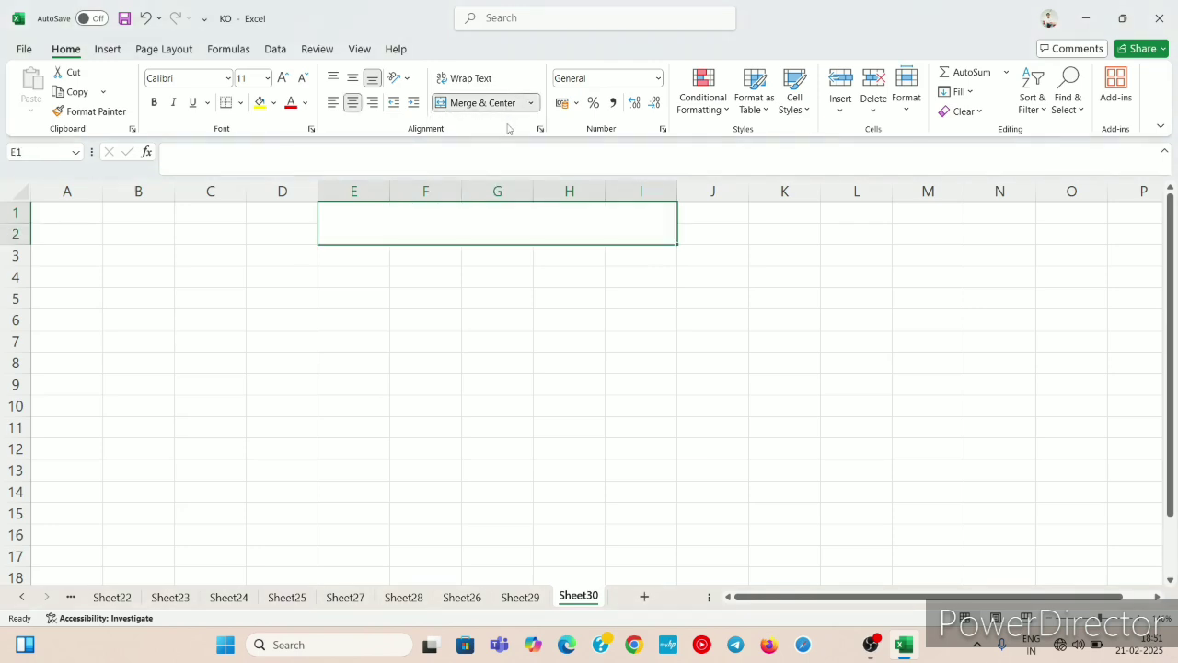
Enter the heading "PMT Function" in the merged cell E1:I2.
click(418, 341)
click(441, 219)
text(PM)
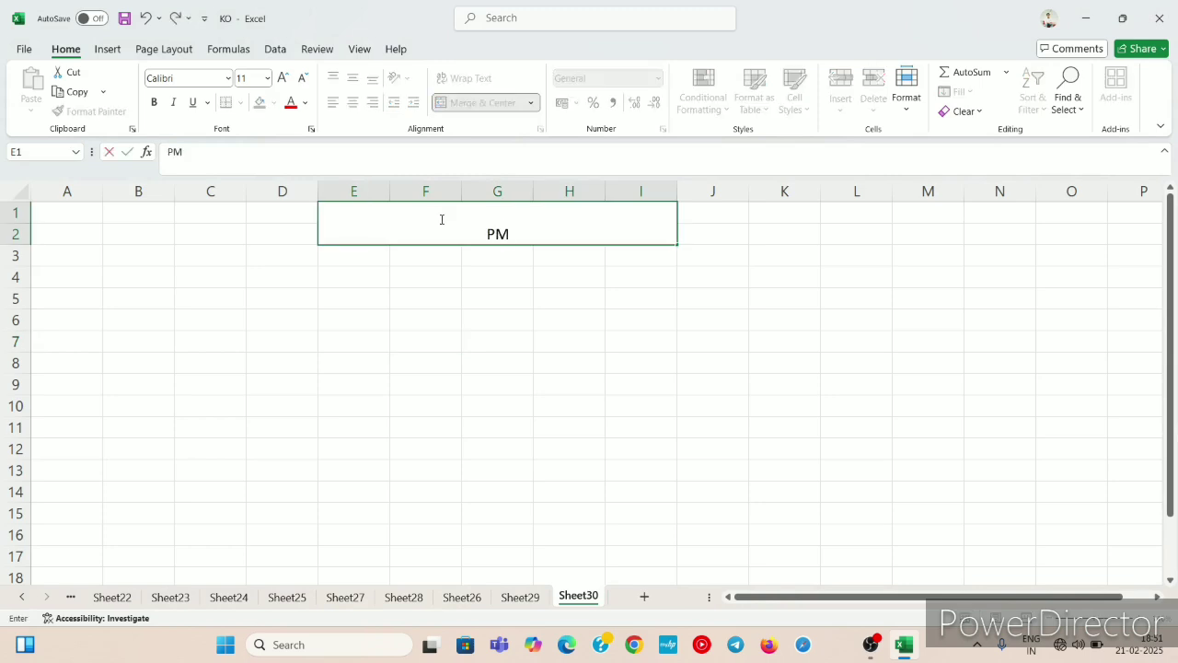
text(T Function)
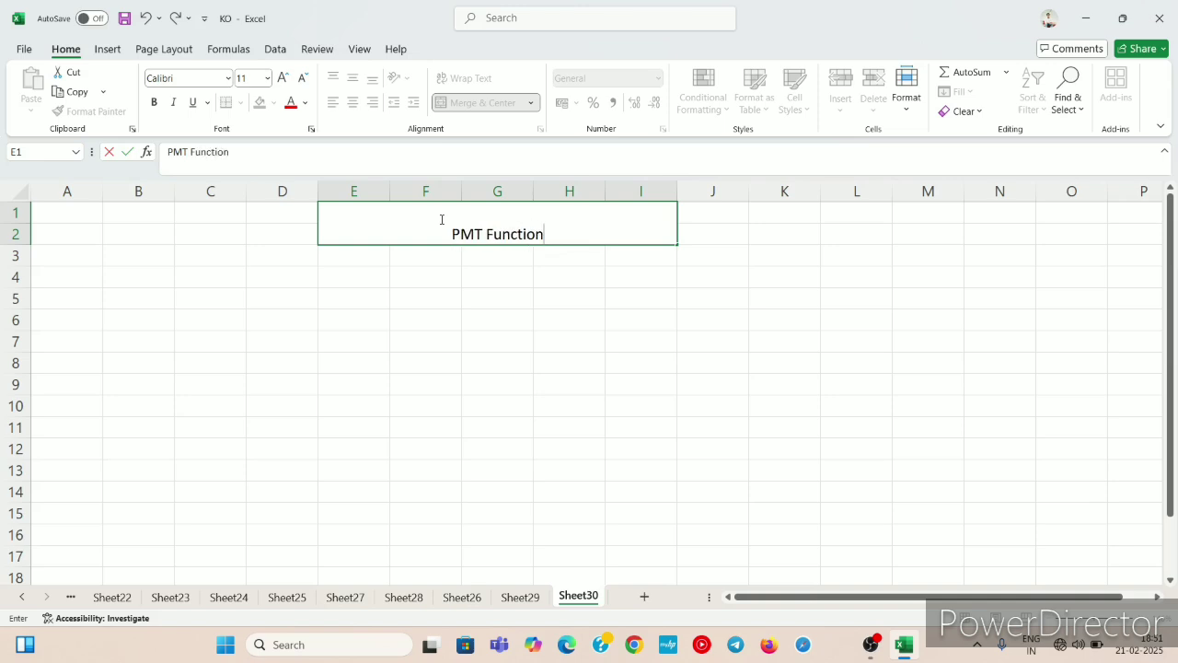
click(451, 274)
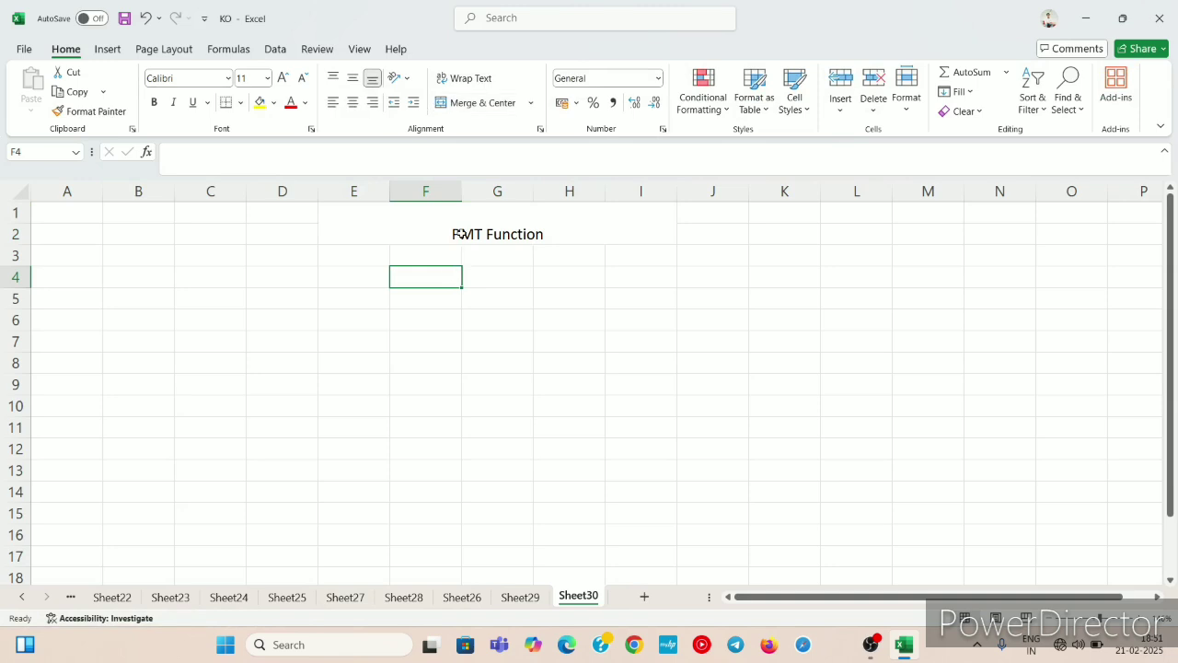
Enlarge the PMT Function heading to font size 22 and make it bold.
click(461, 234)
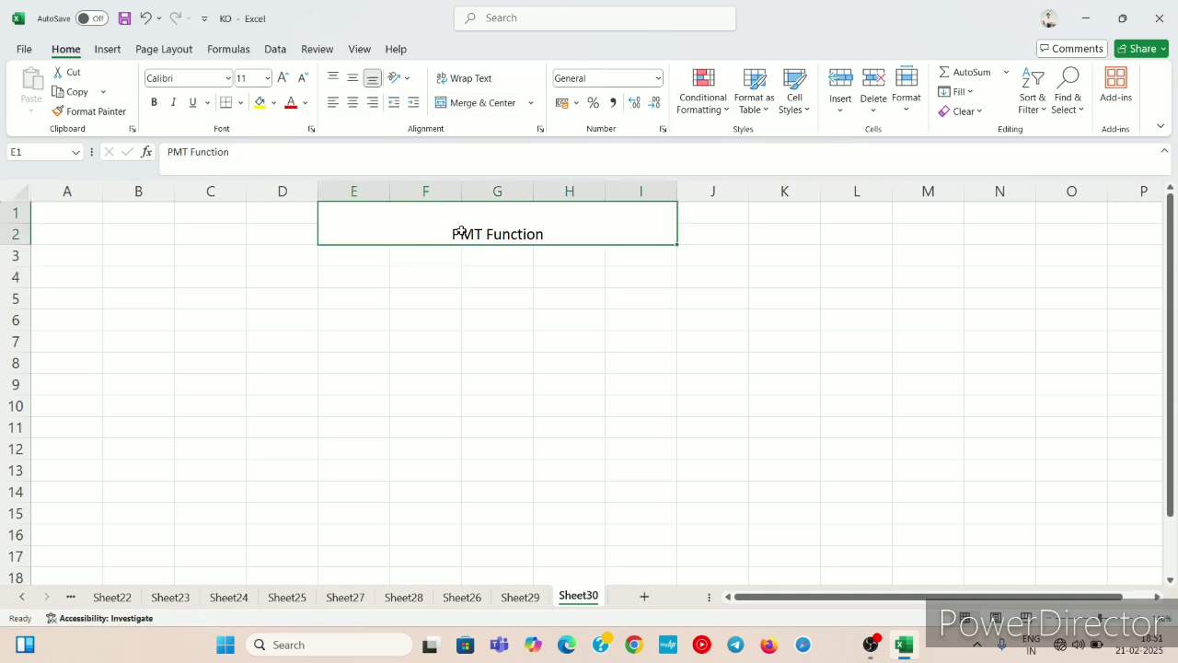
click(283, 79)
click(284, 78)
click(284, 78)
click(283, 78)
click(283, 78)
click(283, 78)
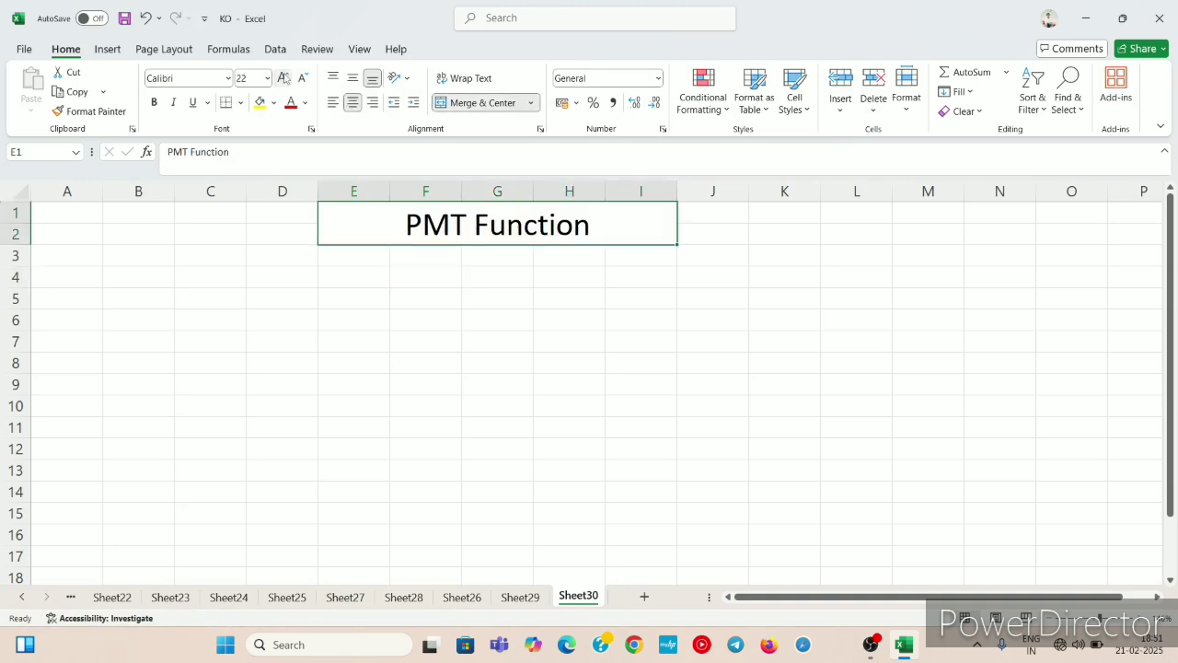
click(154, 103)
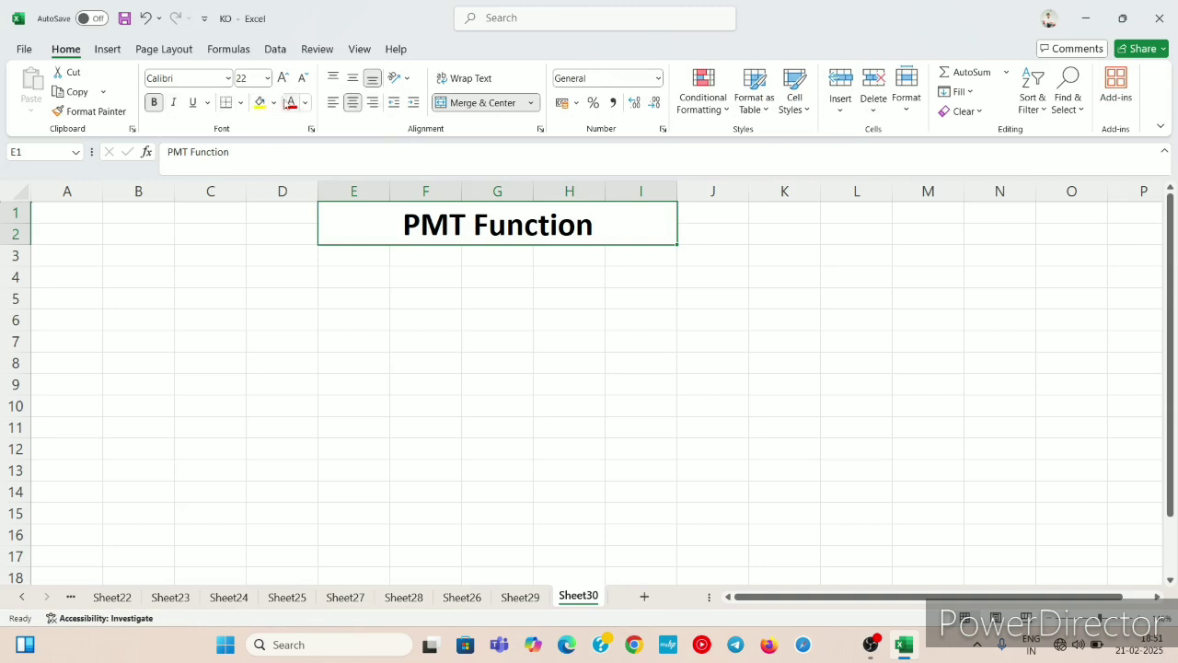
Fill the heading cell with standard yellow and apply all borders to it.
click(274, 102)
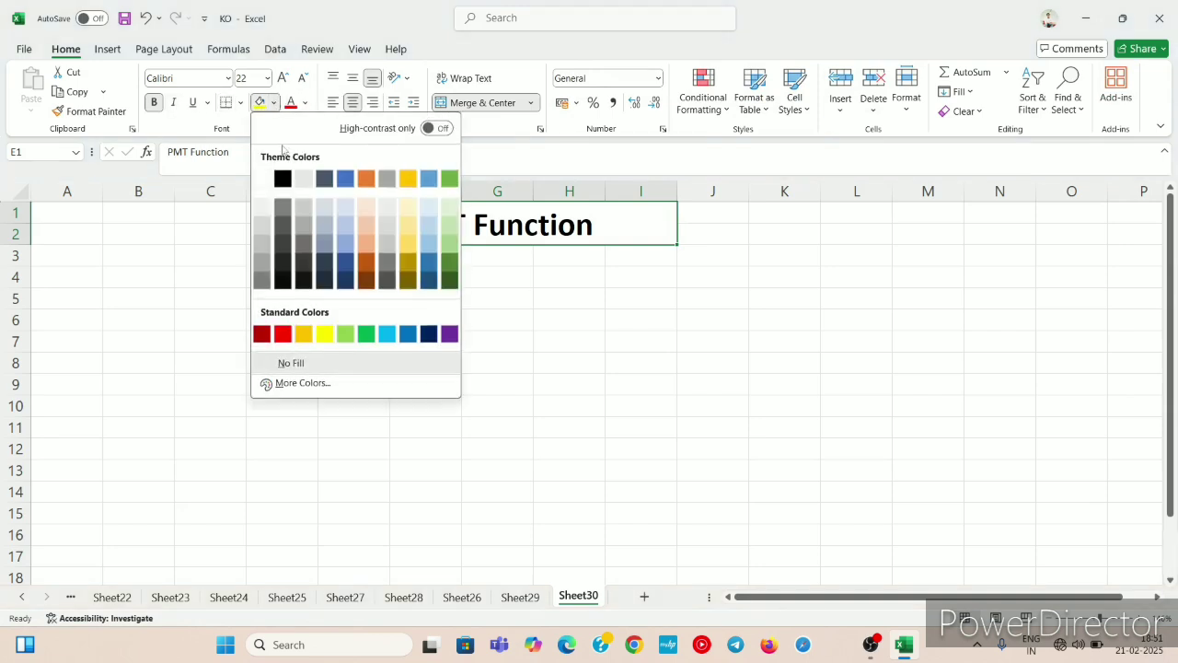
click(324, 334)
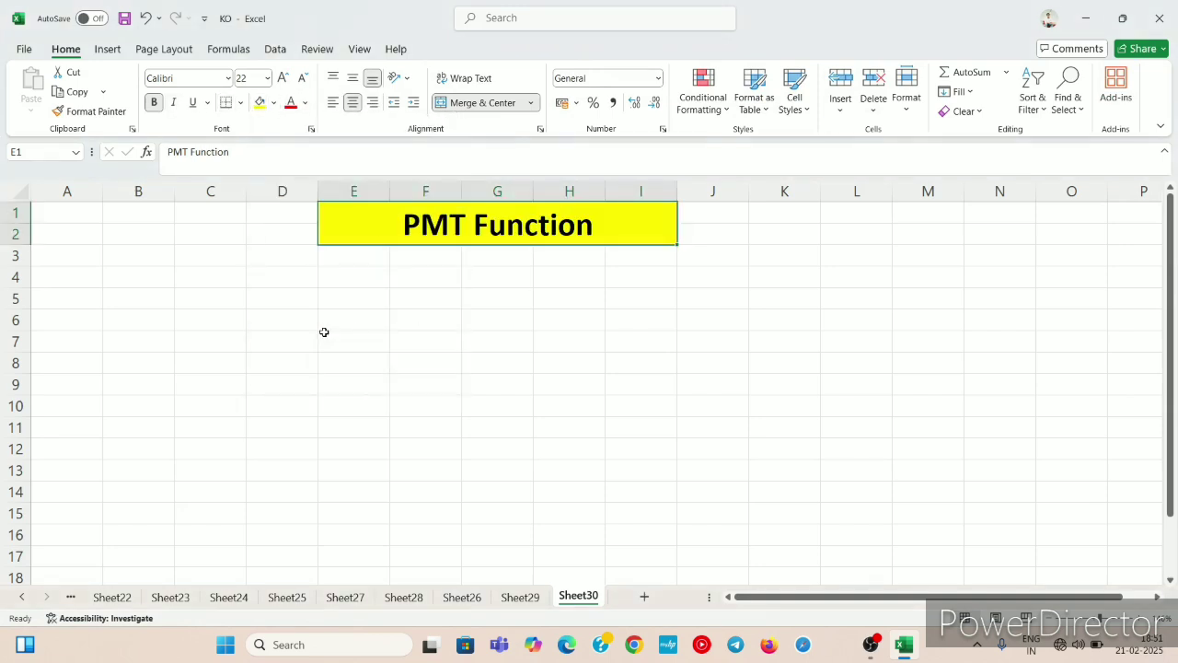
click(241, 103)
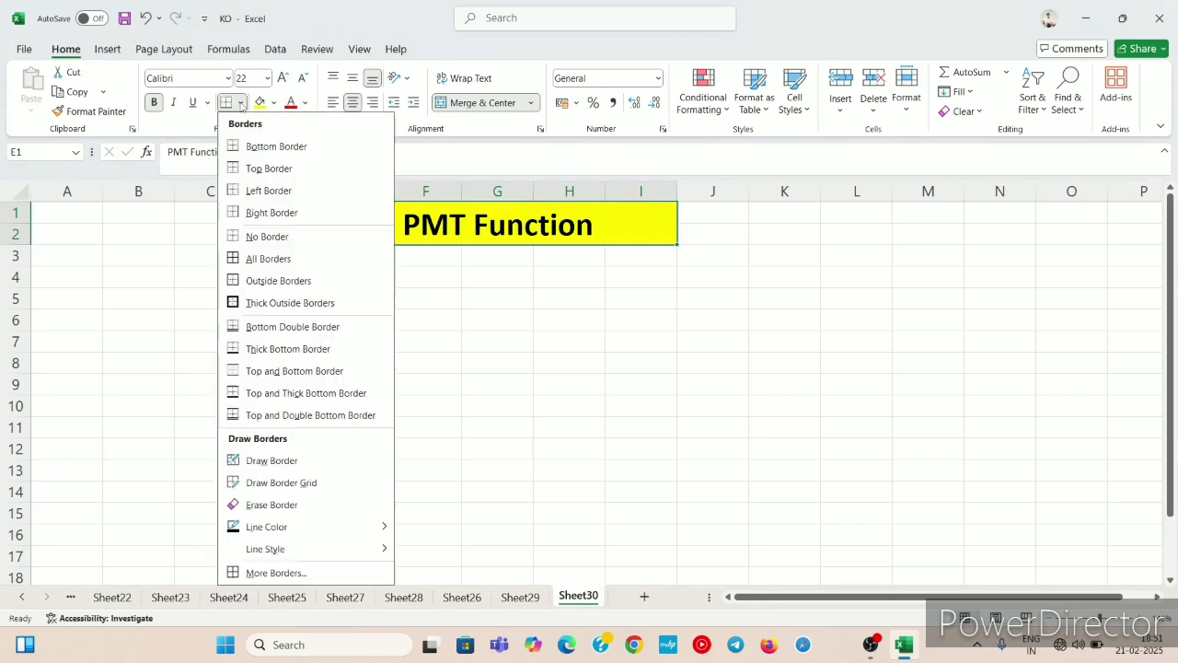
click(269, 259)
click(118, 278)
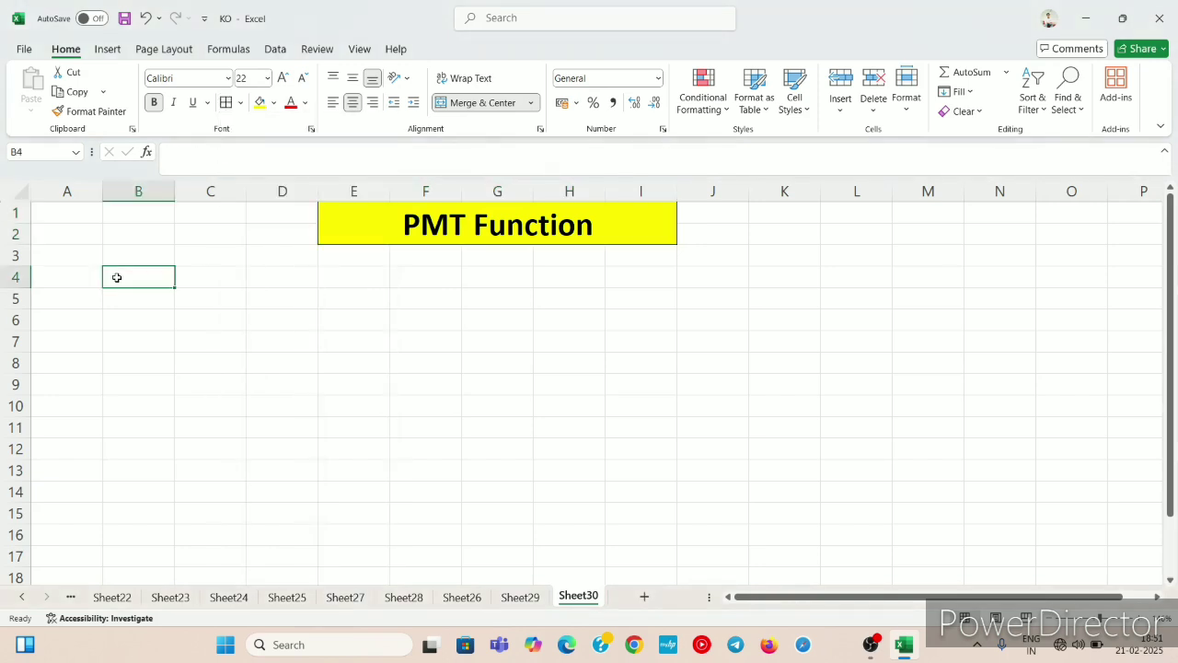
Enter the label "Customer Name" in cell C4.
click(183, 272)
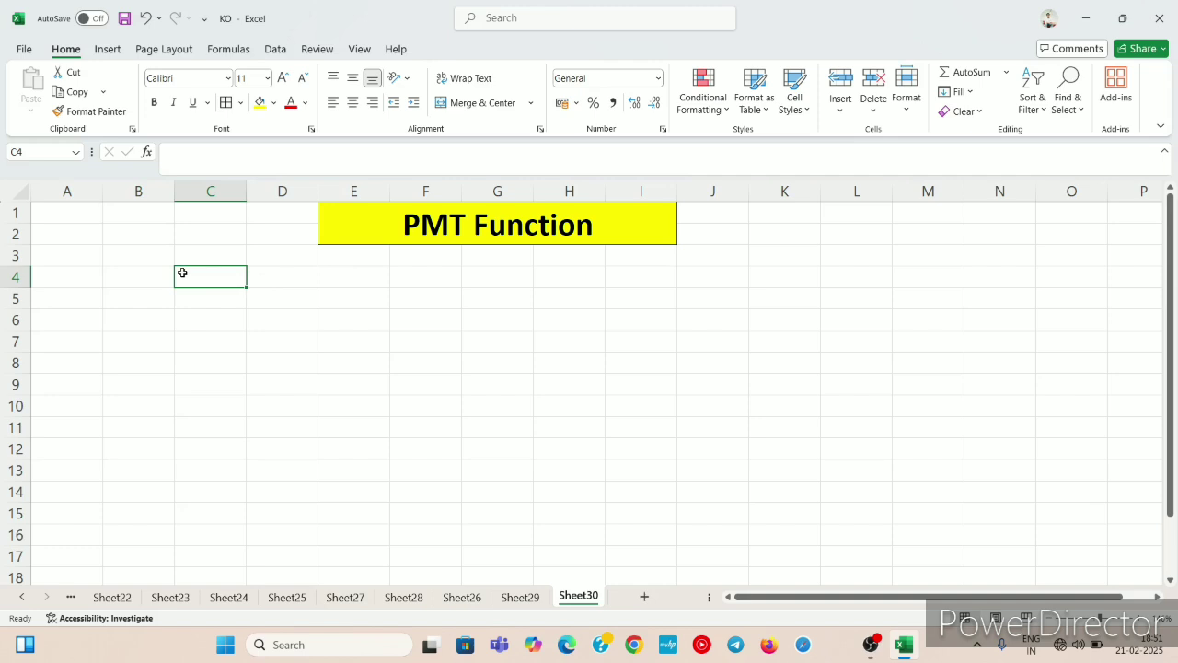
text(C)
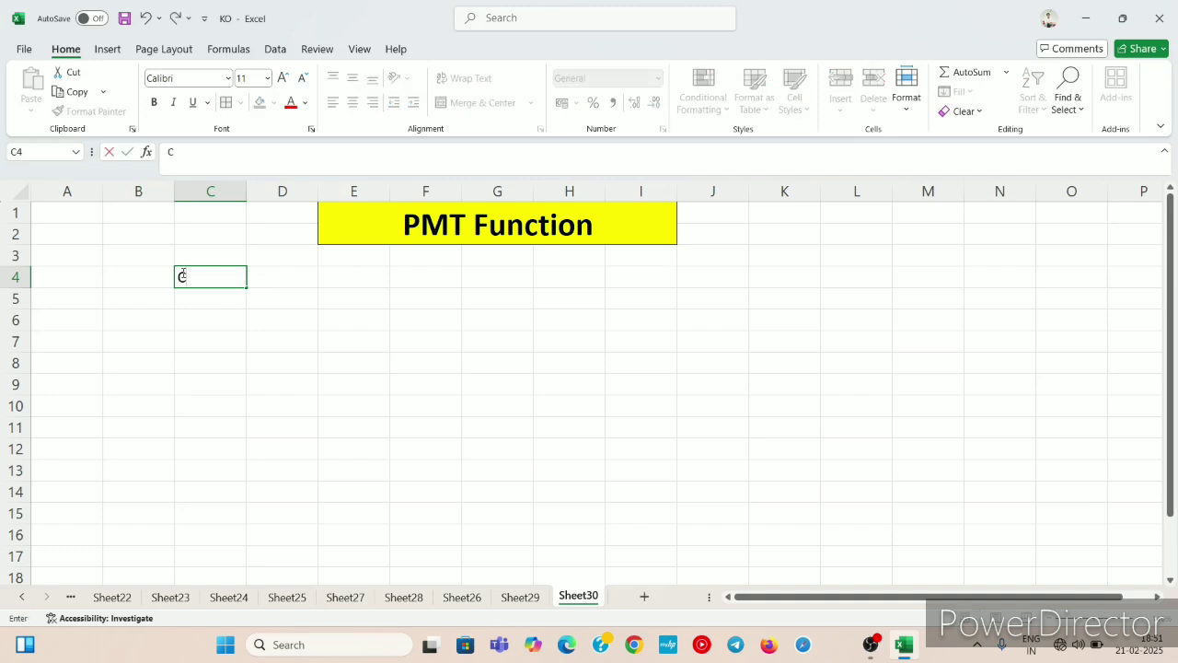
text(ustomer)
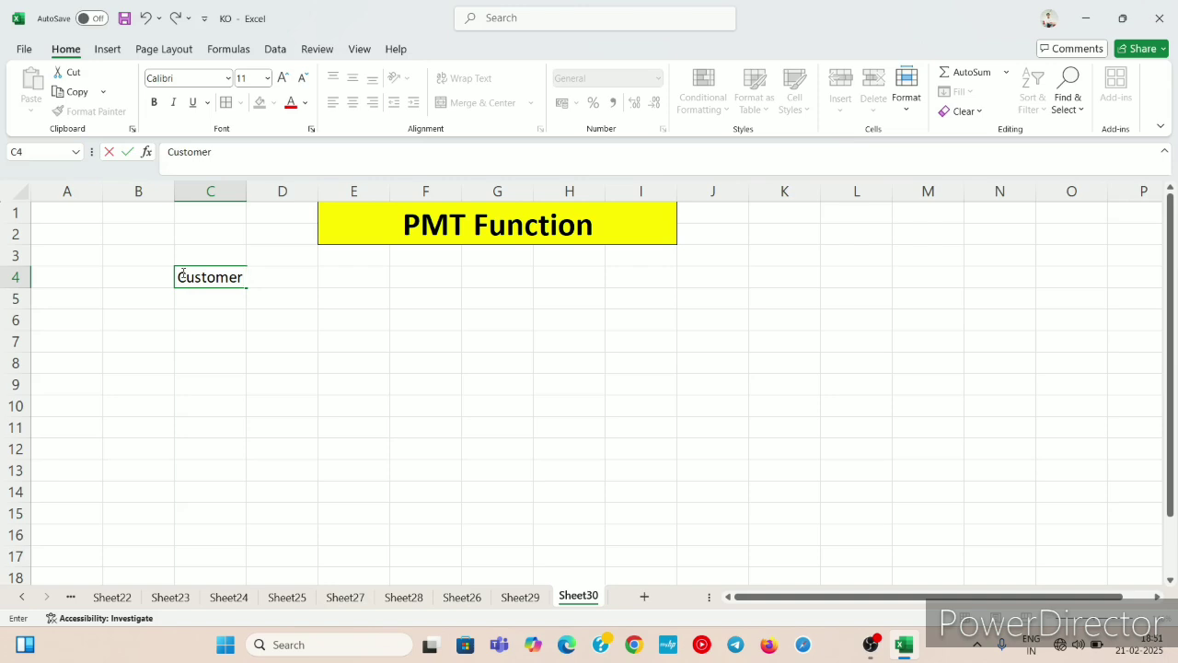
text( n)
key(BackSpace)
key(BackSpace)
text(n)
key(BackSpace)
key(BackSpace)
text(Name)
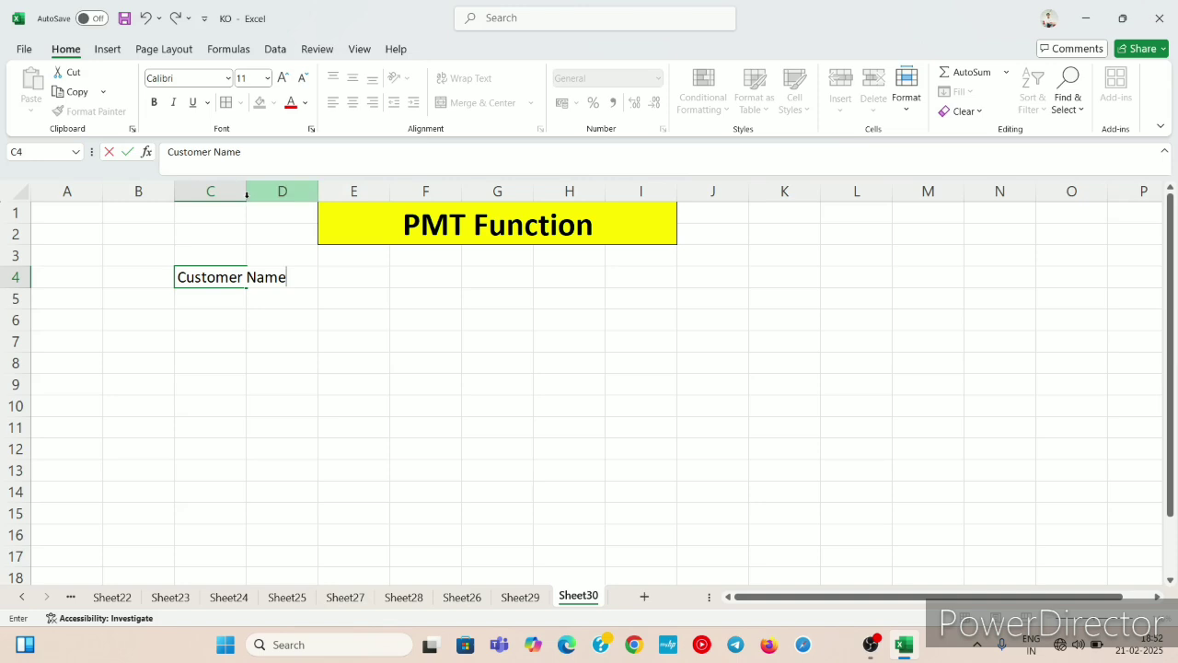
key(Return)
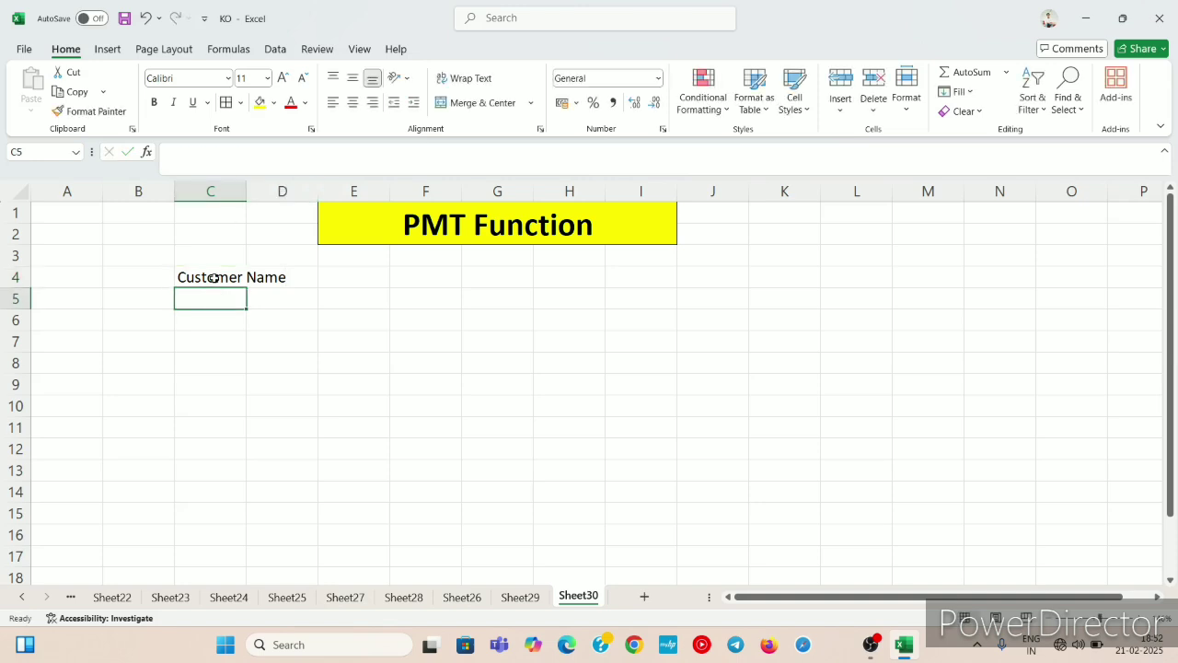
AutoFit the width of column C to the Customer Name label.
click(211, 278)
key(alt+h)
key(o)
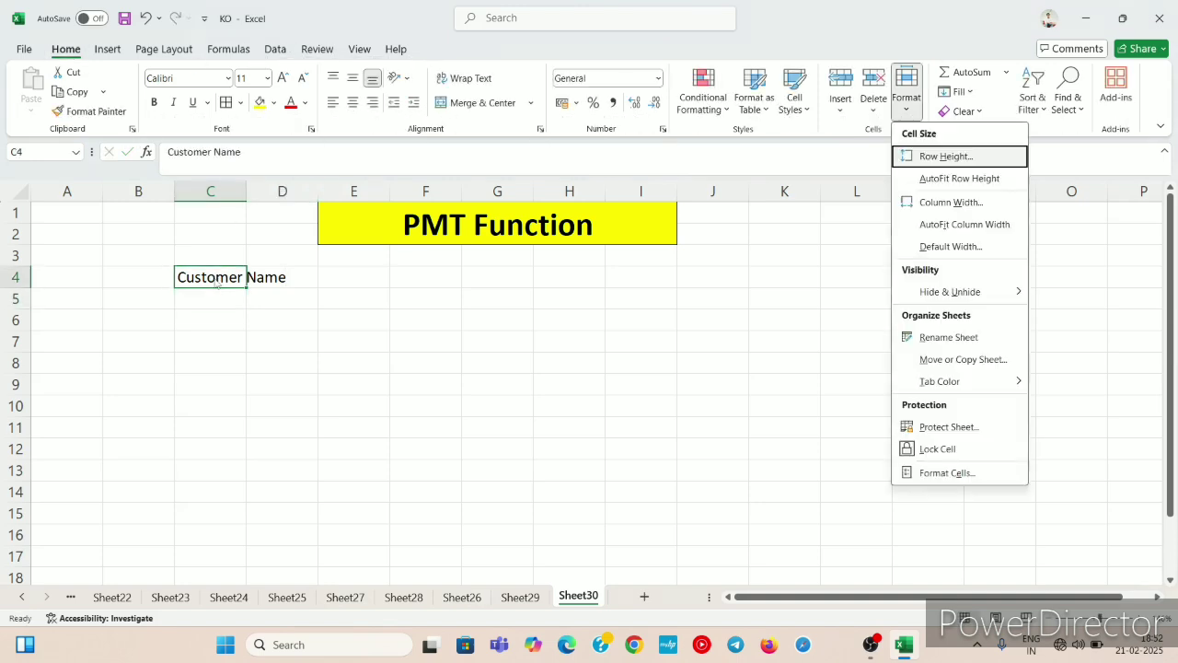
key(i)
Enter the customer's first name in cell D4, with a capital initial.
click(346, 279)
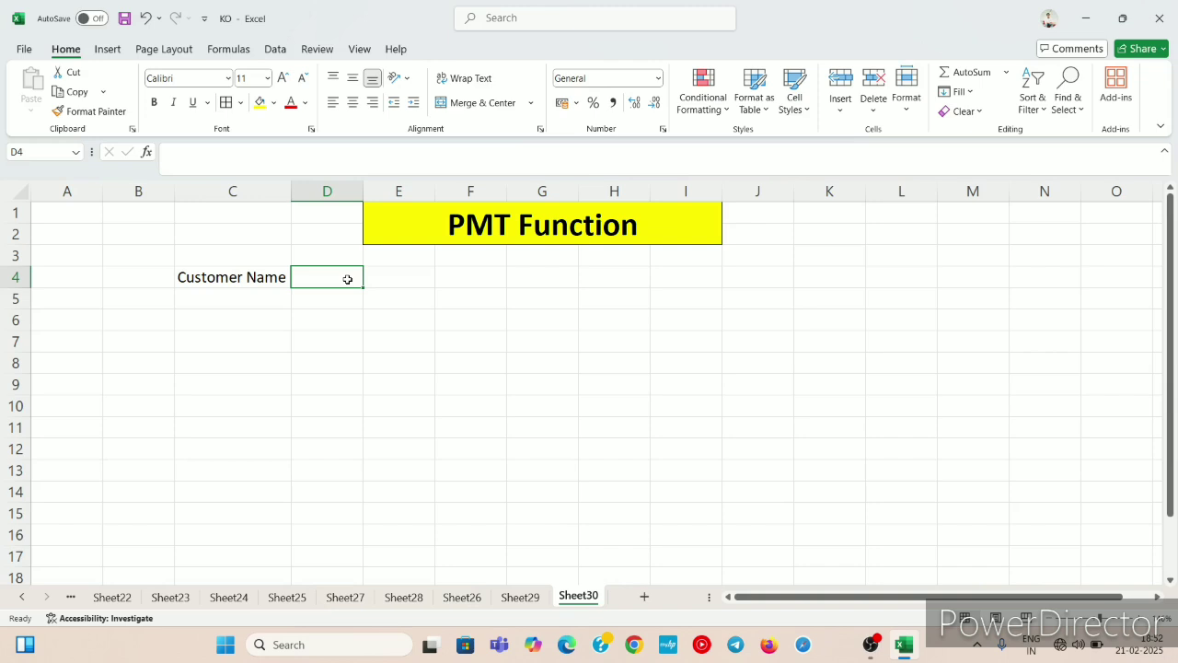
text(m)
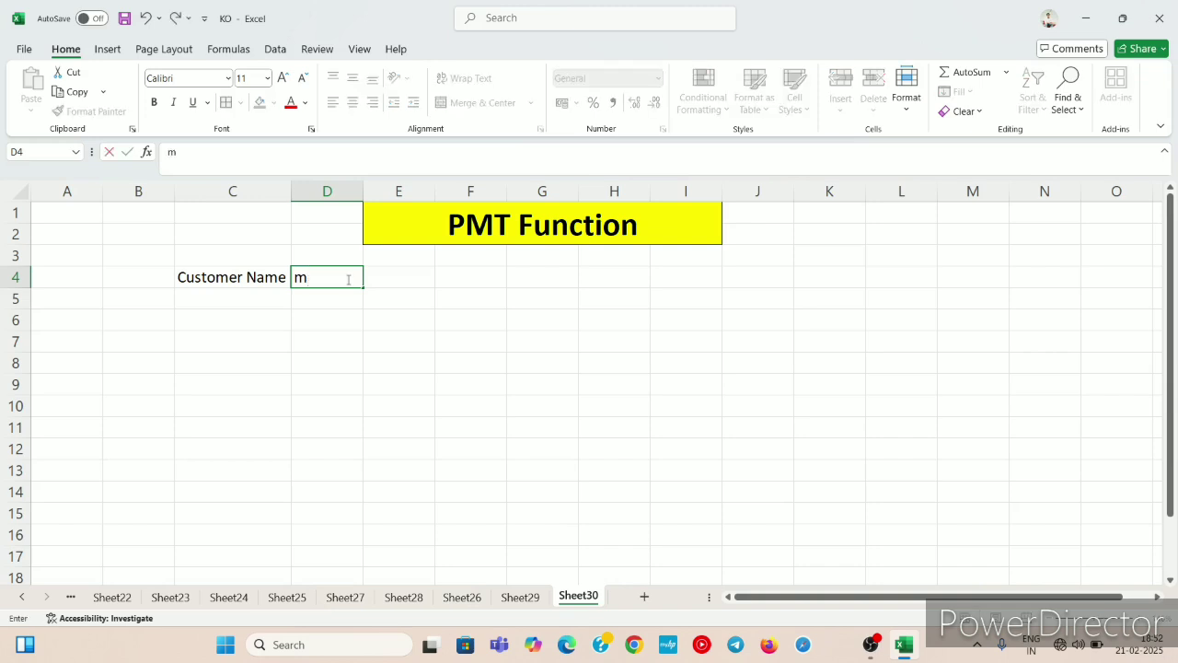
key(BackSpace)
text(Mohit)
Enter the label "Item Name" in C5 and the item "Bike" in D5.
click(271, 299)
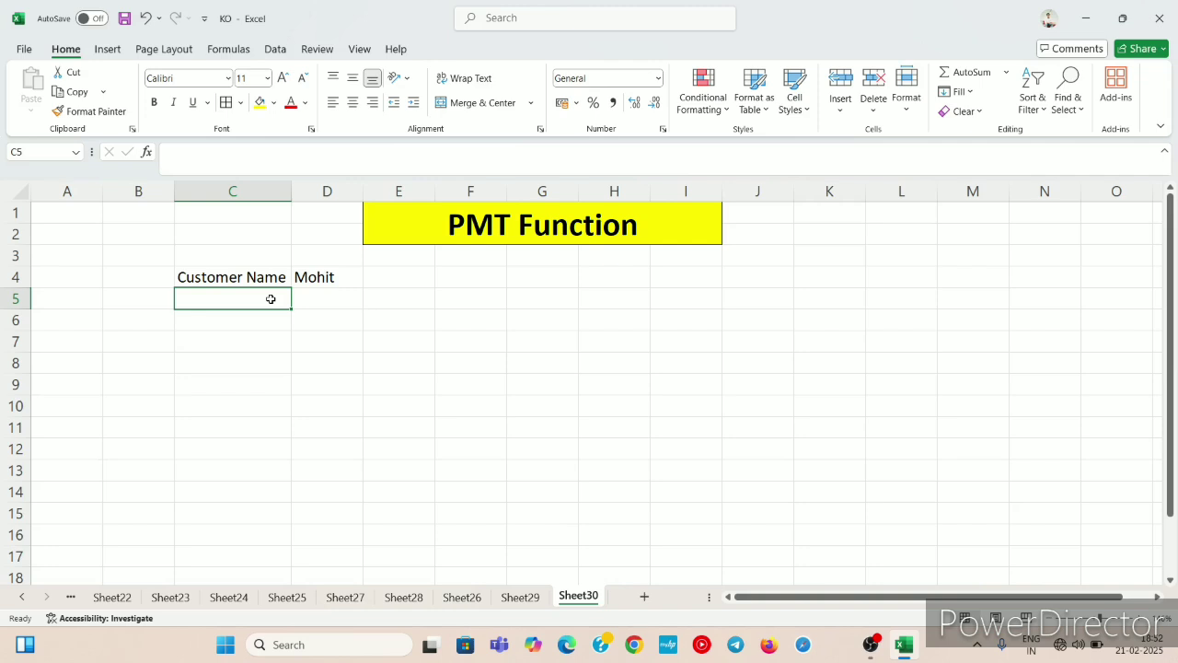
text(Iteam)
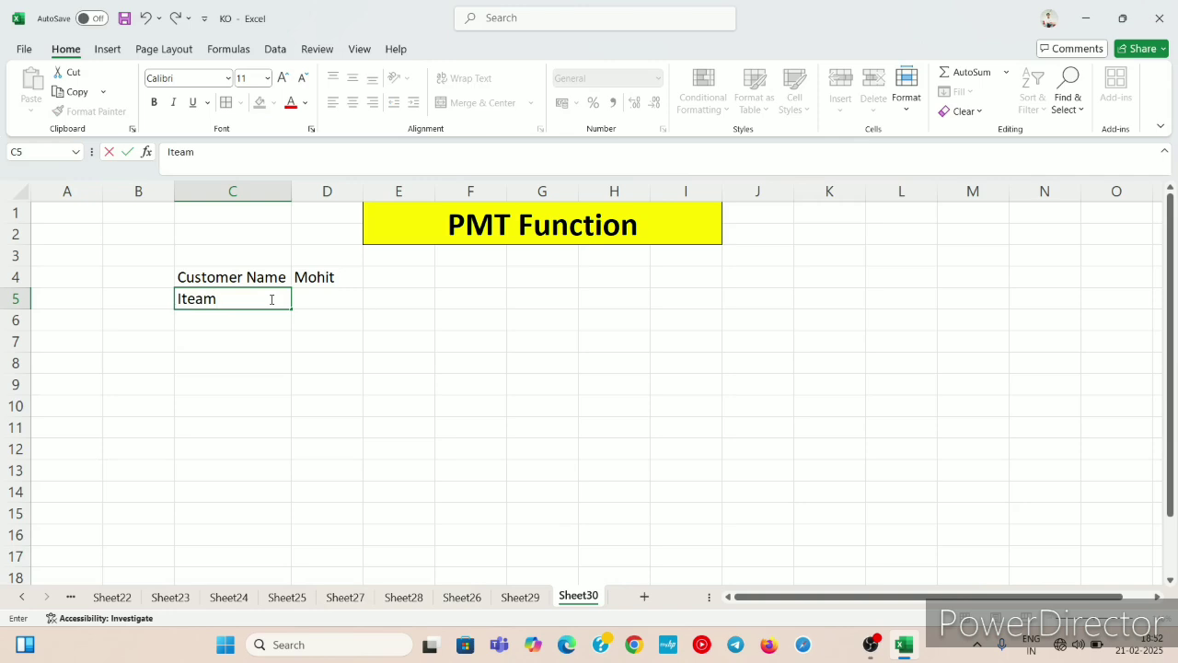
key(BackSpace)
key(BackSpace)
text(m Name)
click(323, 304)
text(b)
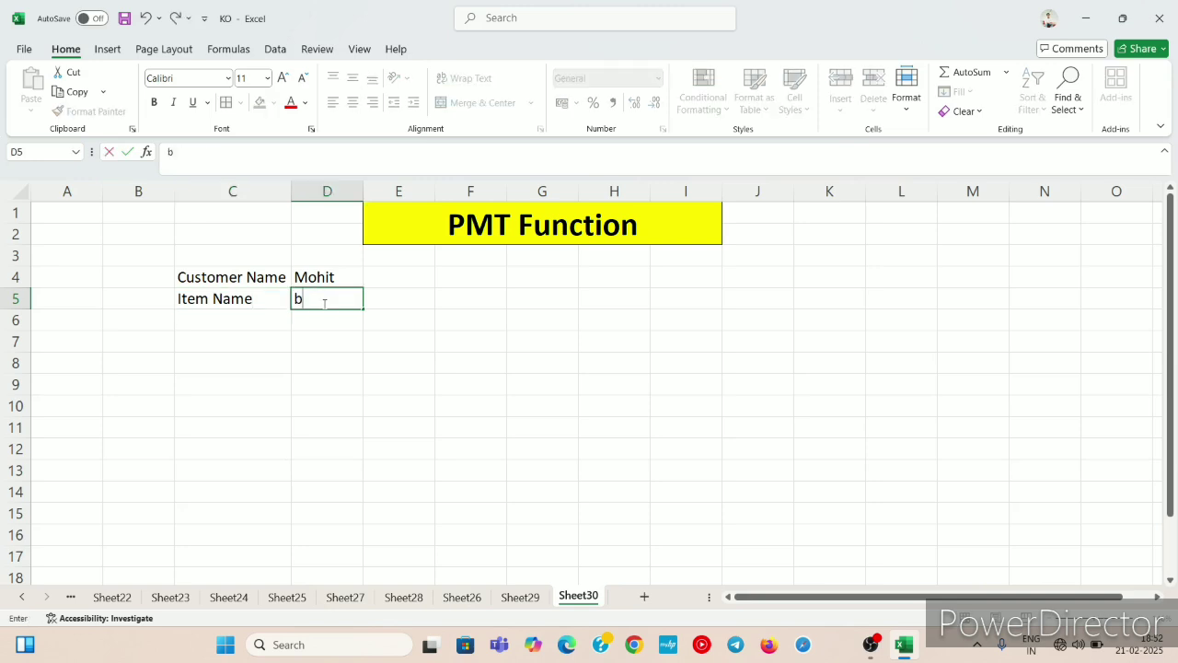
key(BackSpace)
text(Bike)
Enter the labels "Price" in C6 and "Down Payment" in C7.
click(260, 318)
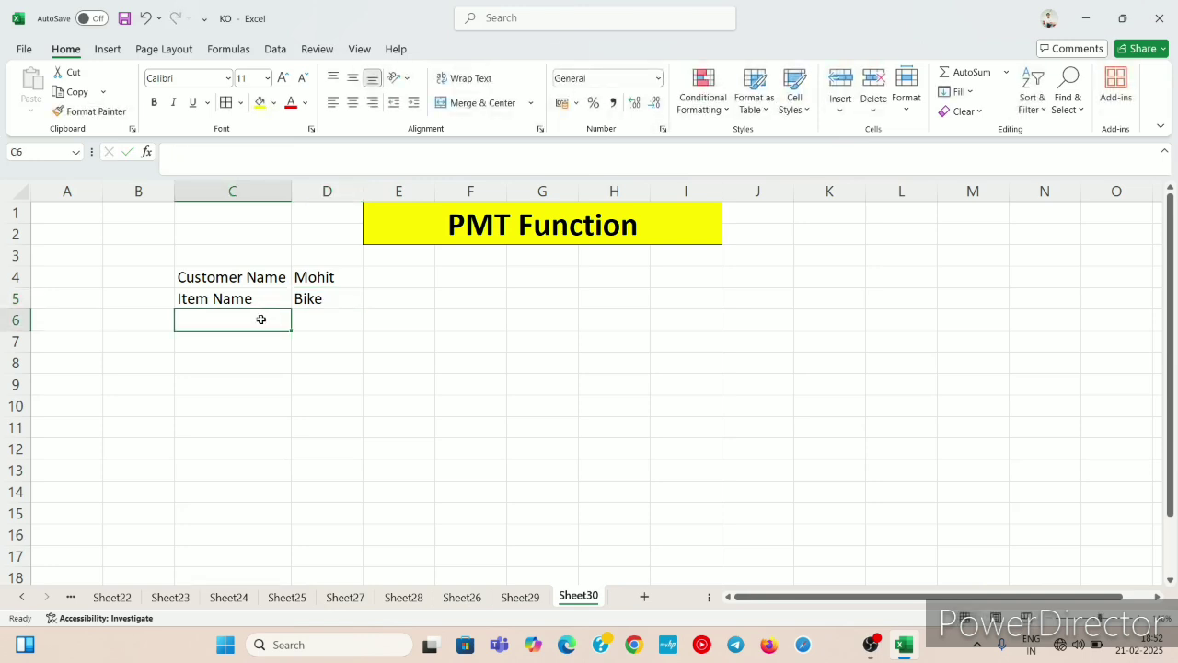
text(P)
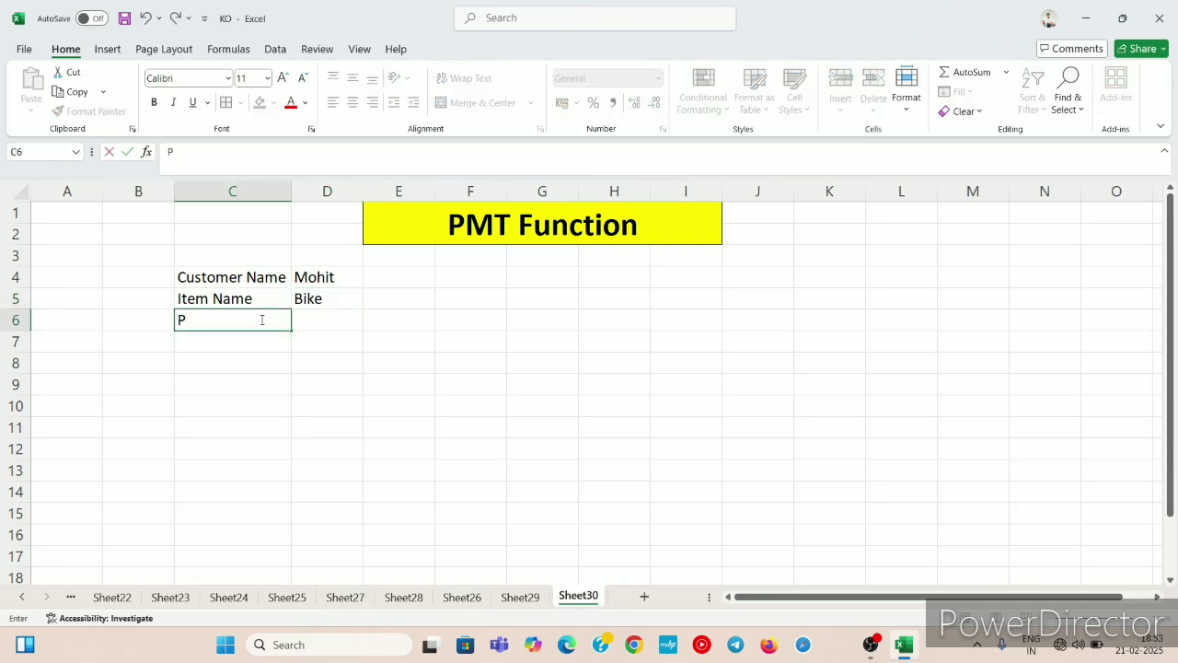
text(rice)
click(227, 347)
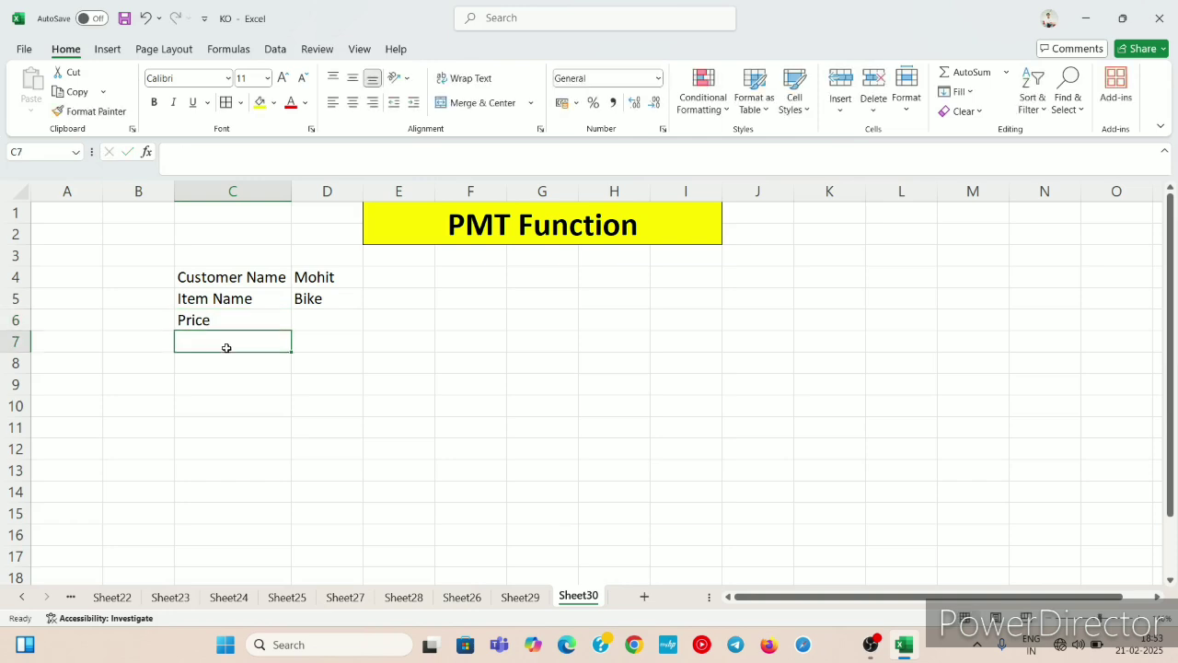
text(Down)
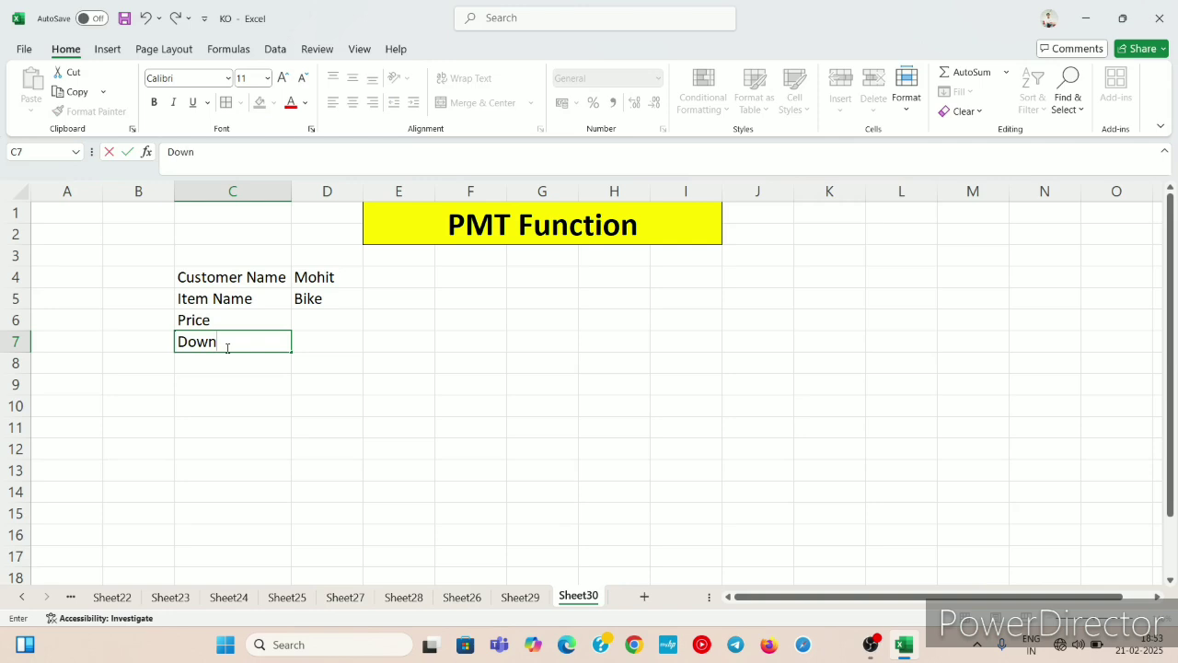
text( Payment)
key(Return)
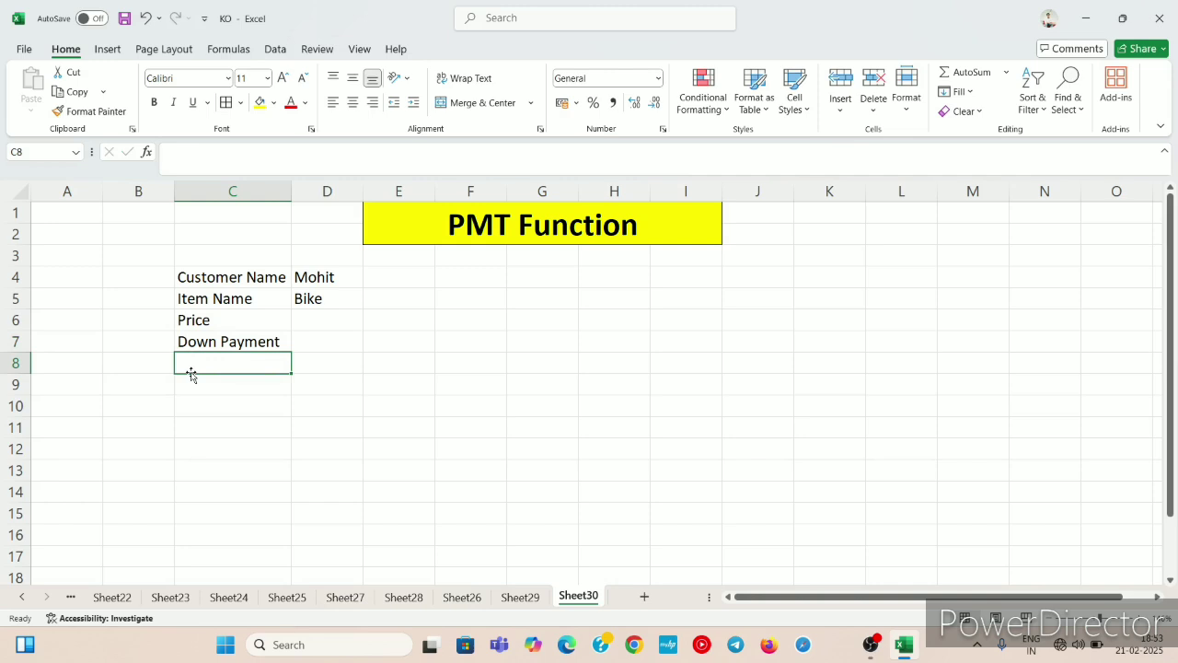
Enter the label "loan Amount" in cell C8.
text(I)
text(o)
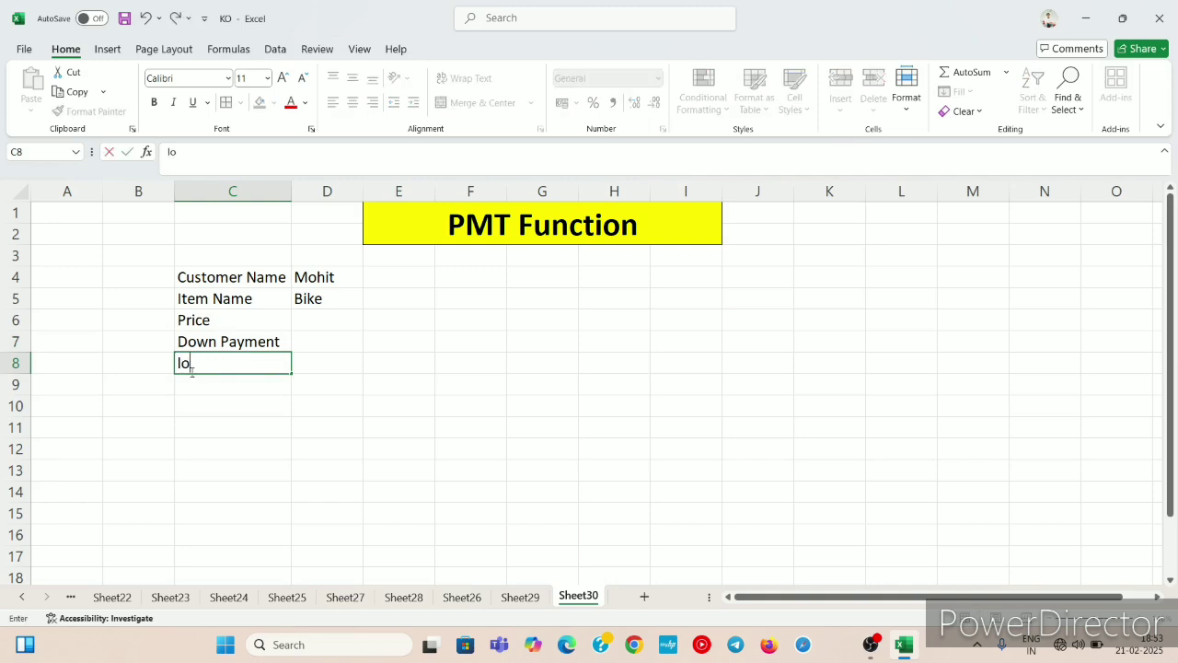
text(an Amoujn)
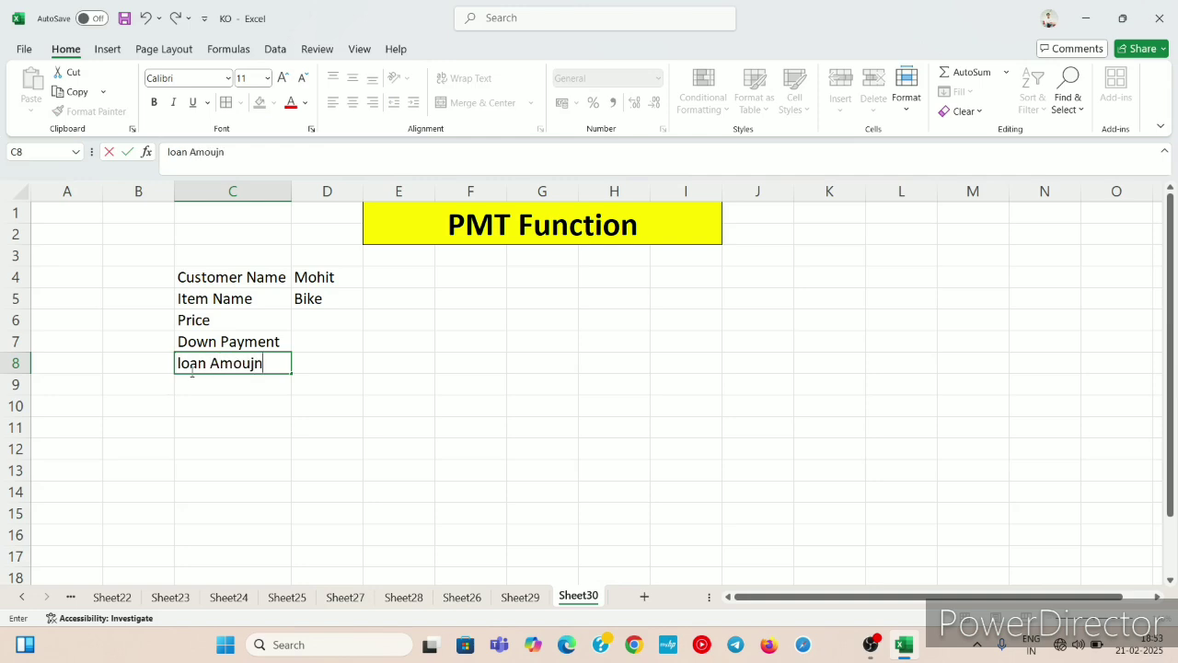
key(BackSpace)
key(BackSpace)
text(nt)
key(Return)
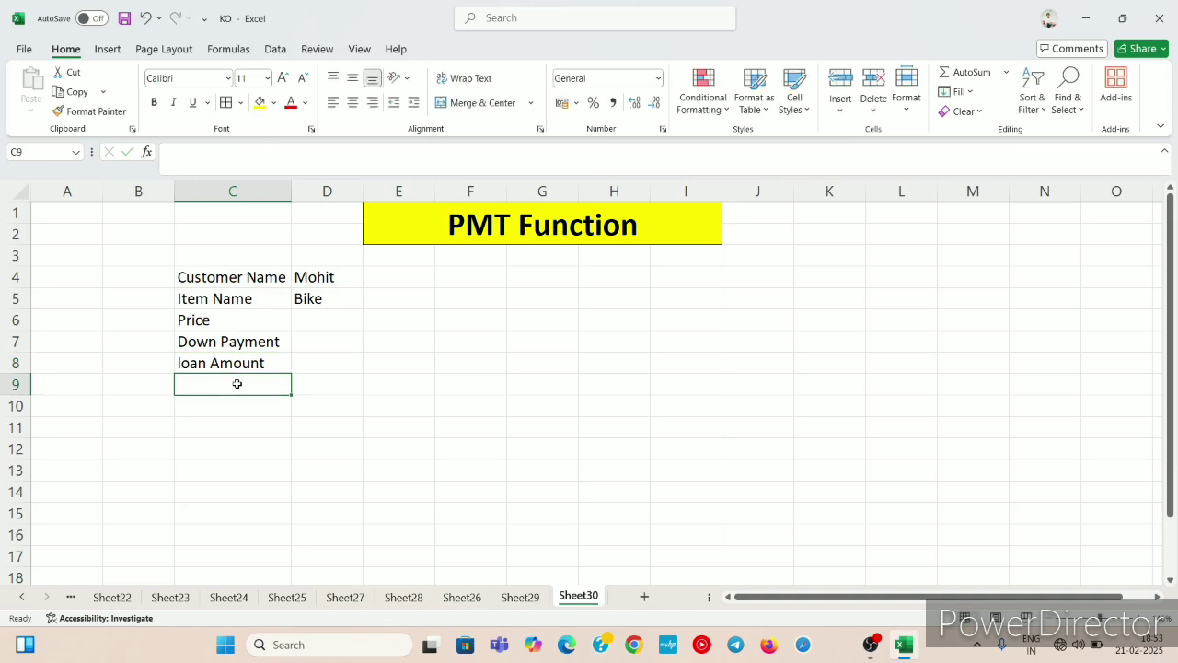
Enter the label "Intrest rate" in cell C9.
text(In)
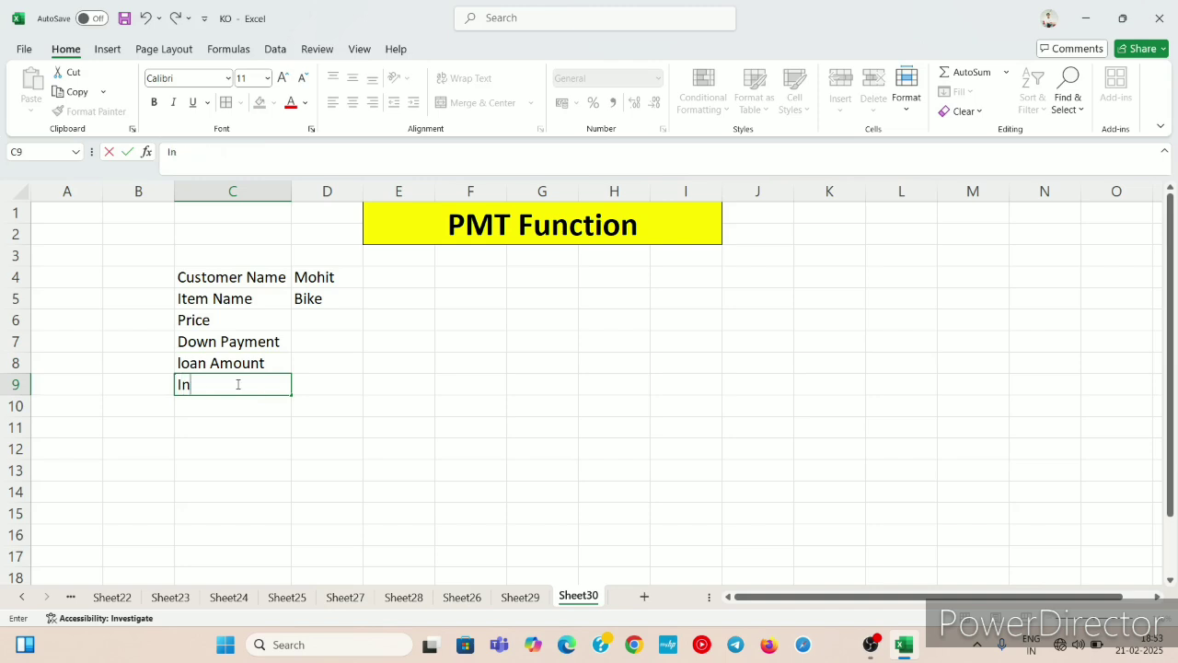
text(trest rate)
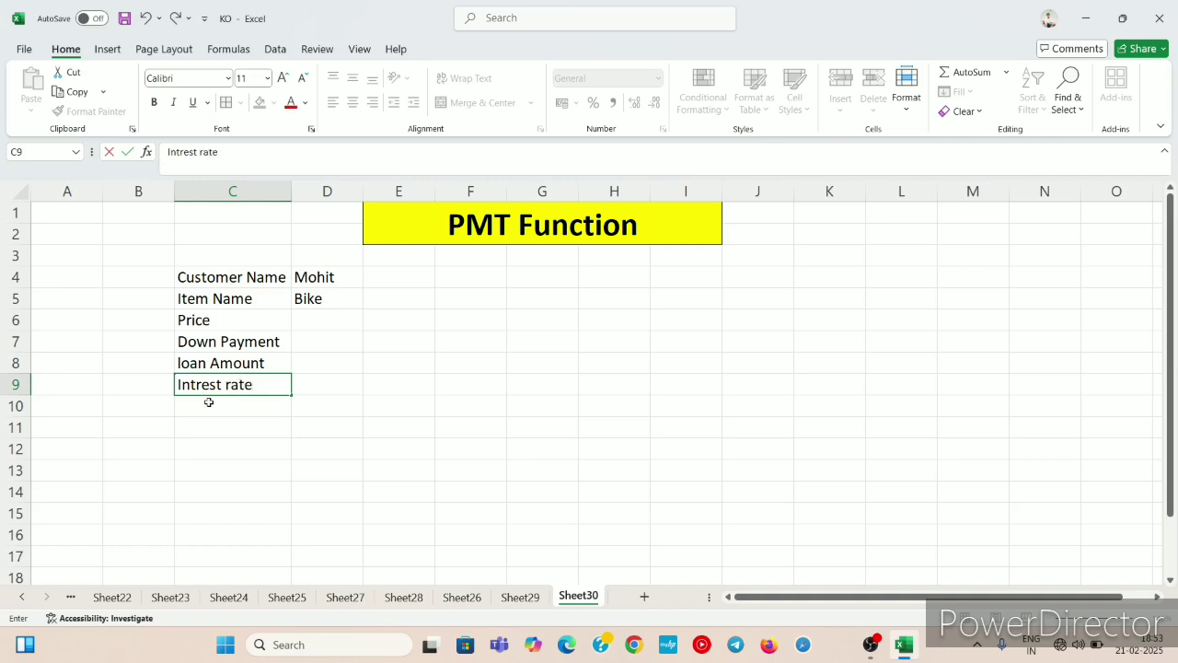
click(209, 402)
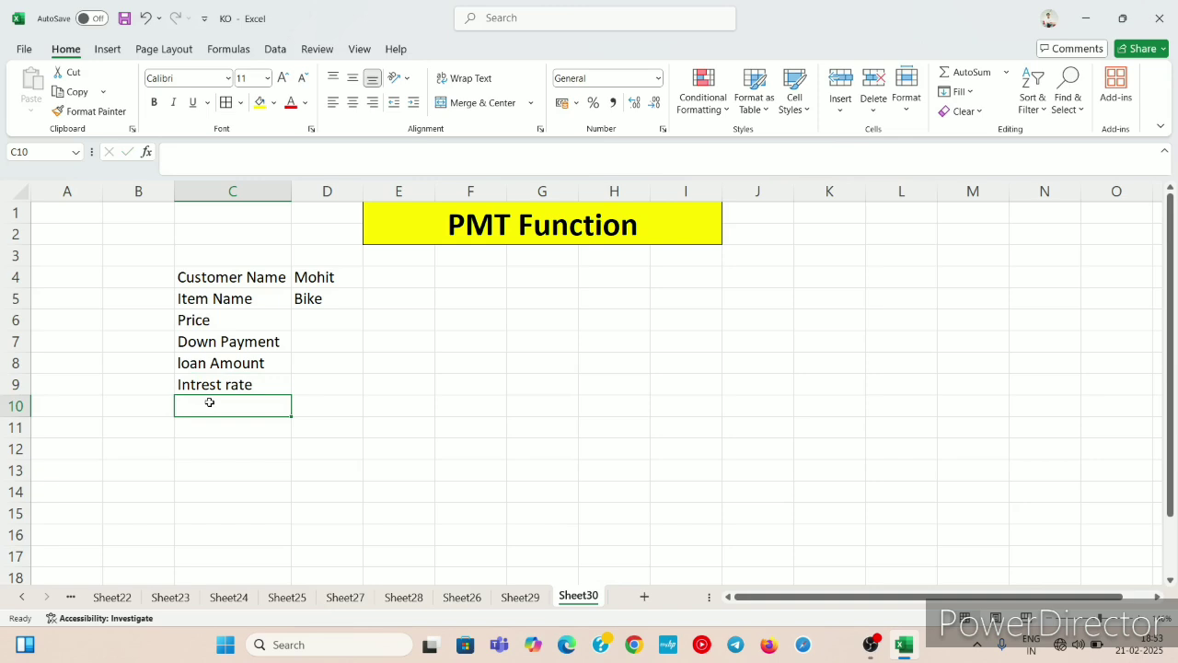
Enter the label "loan Period in Months" in cell C10.
text(l)
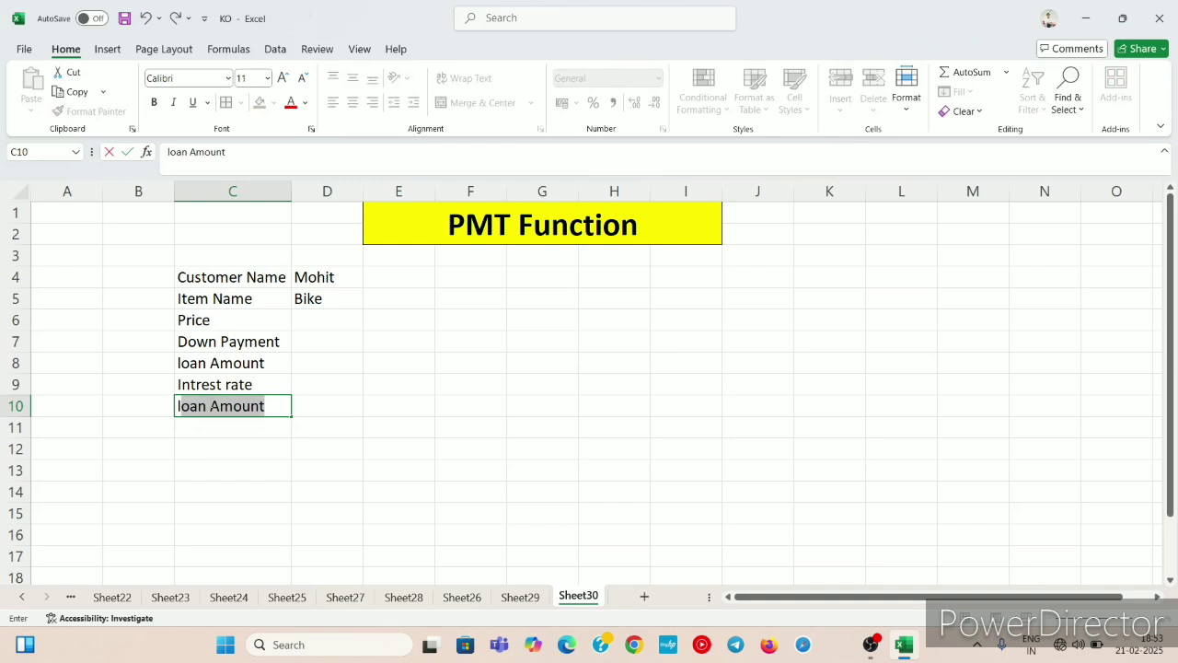
key(BackSpace)
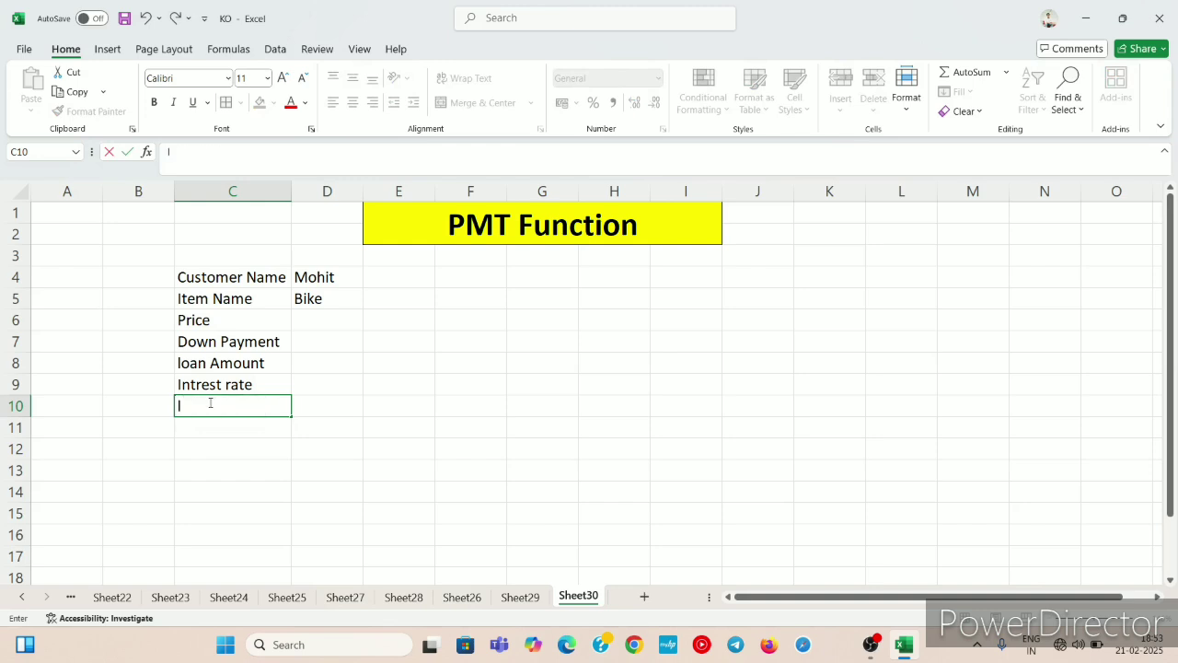
key(BackSpace)
text(l)
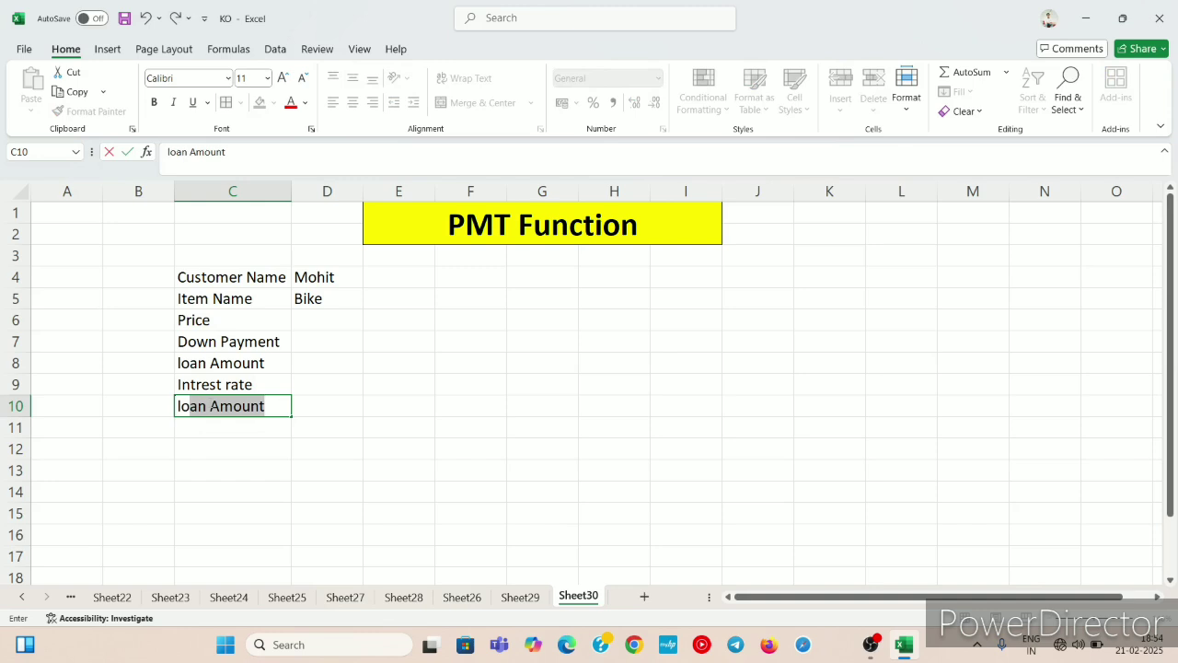
text(oan)
key(BackSpace)
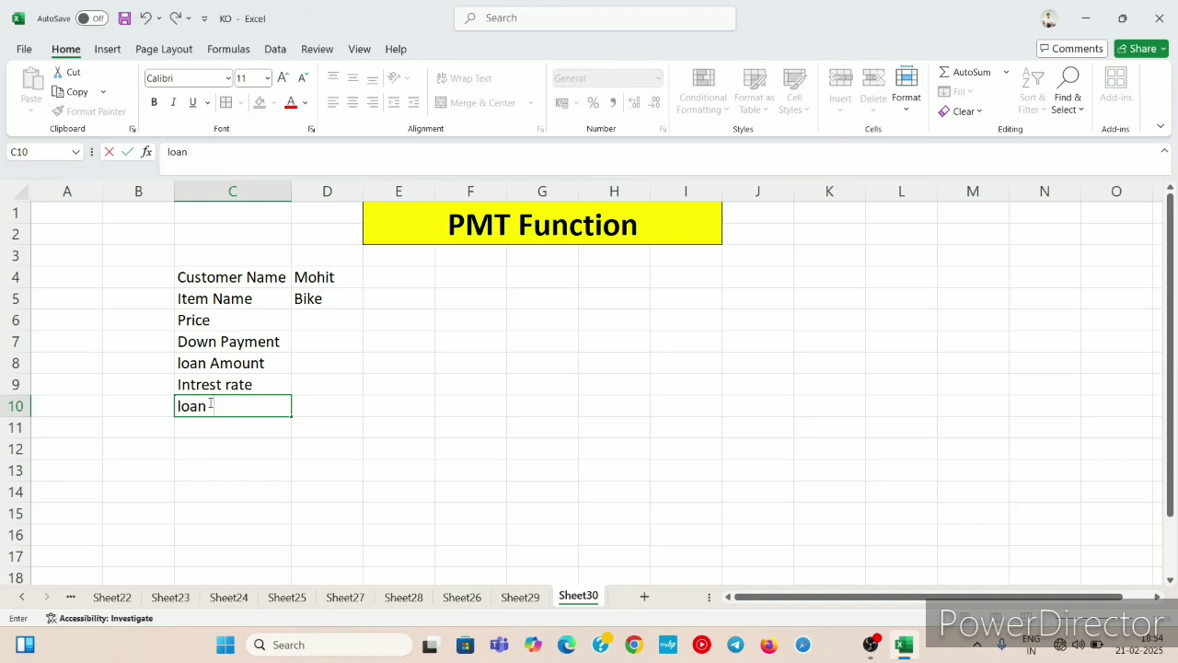
text(p)
key(BackSpace)
text(eriod in m)
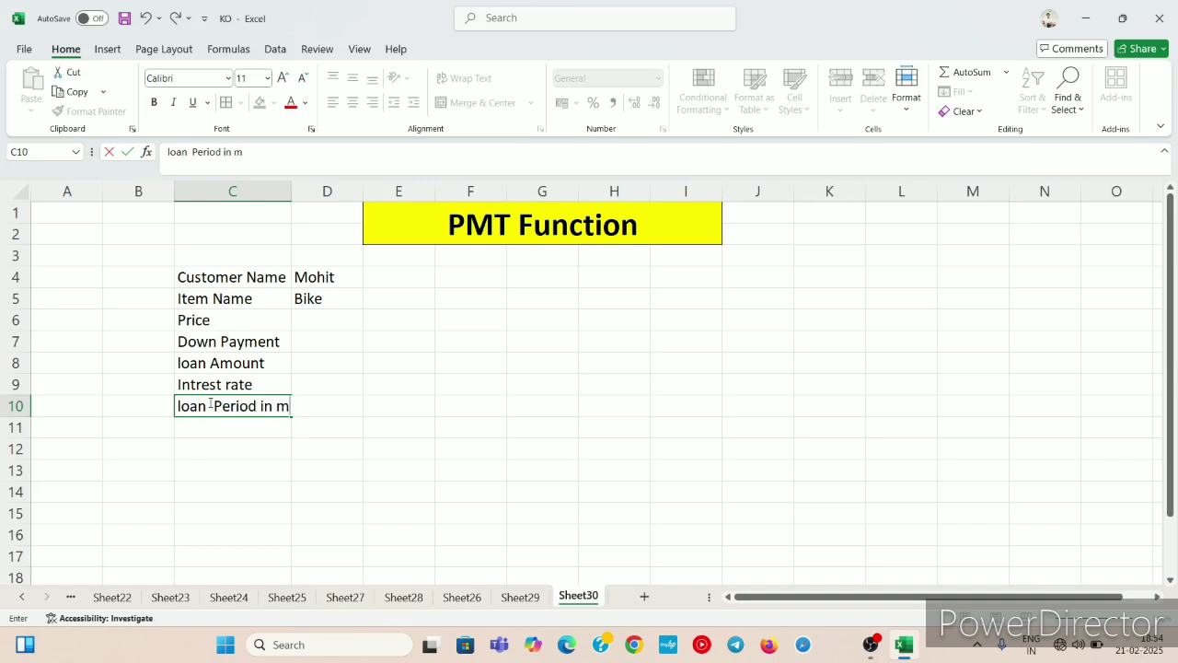
key(BackSpace)
text(Months)
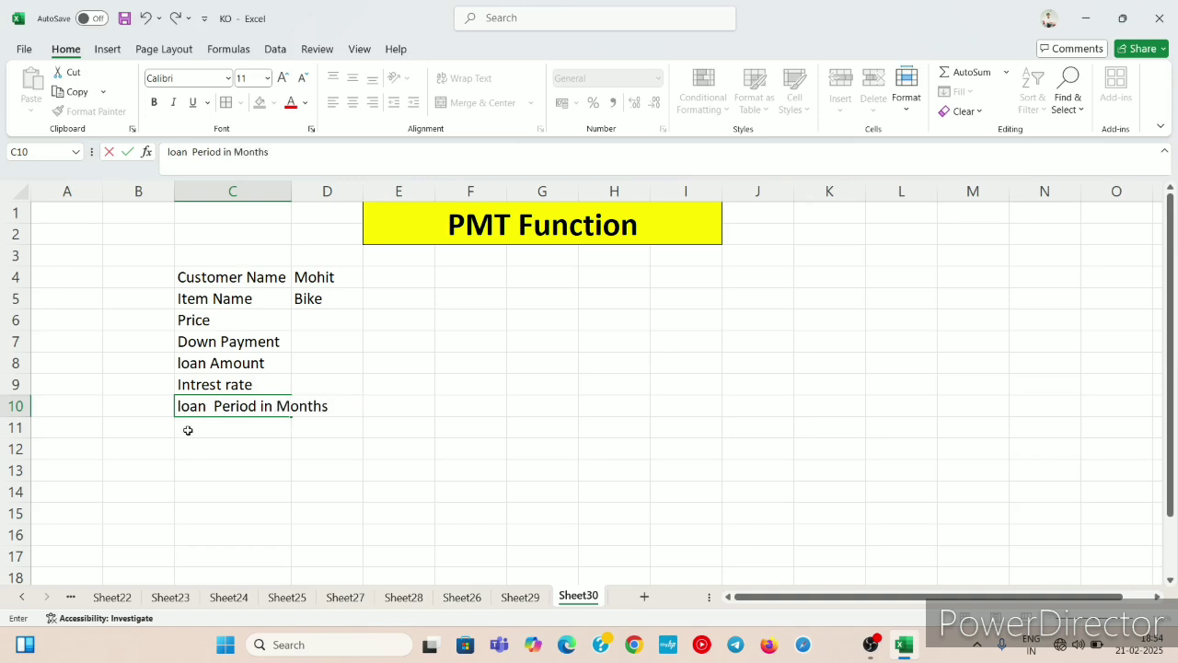
click(254, 443)
click(270, 407)
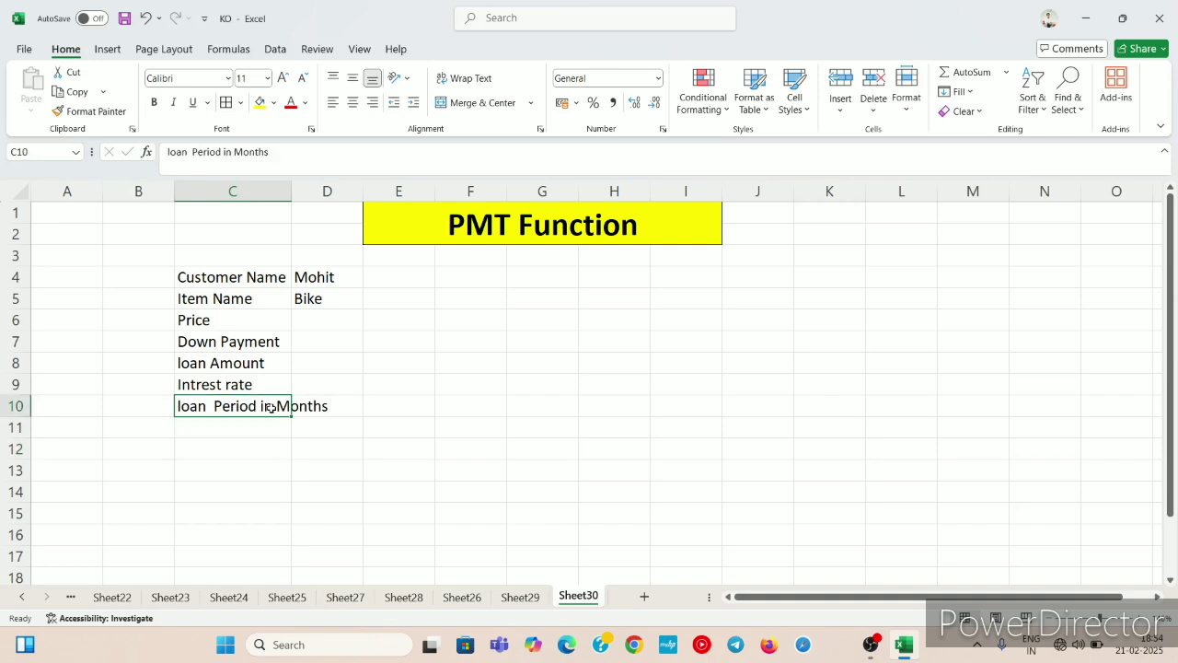
Enter the label "Montly EMI" in cell C11 and autofit the width of column C to its labels.
click(252, 426)
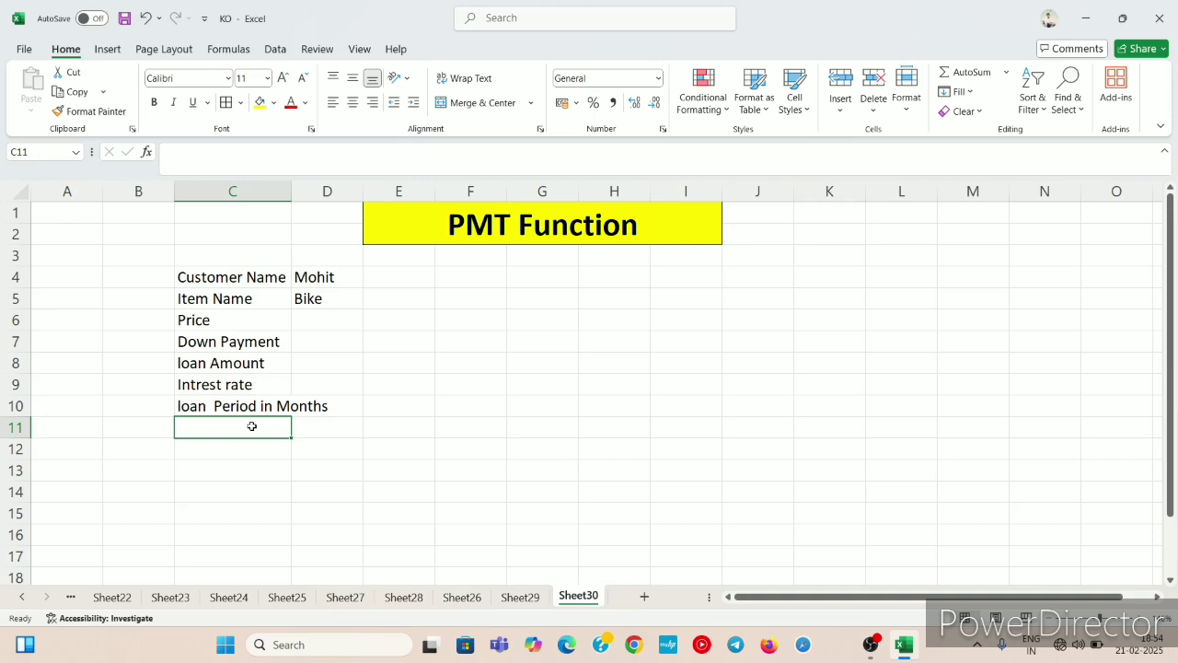
text(Mon)
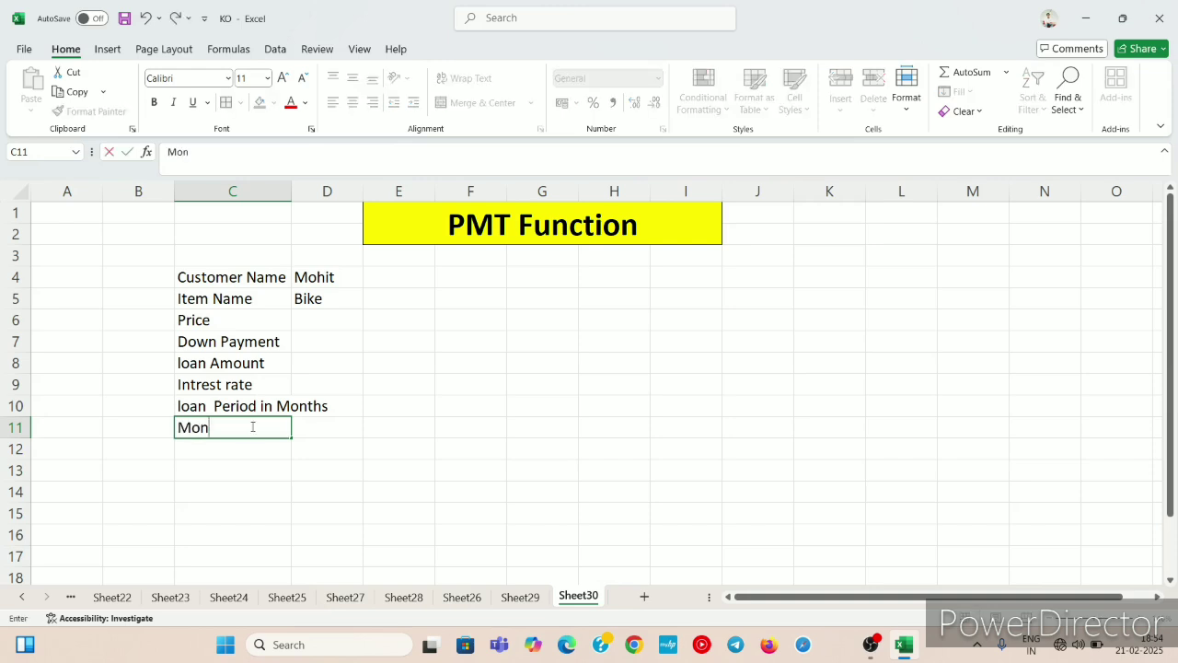
text(tly EMI)
click(369, 489)
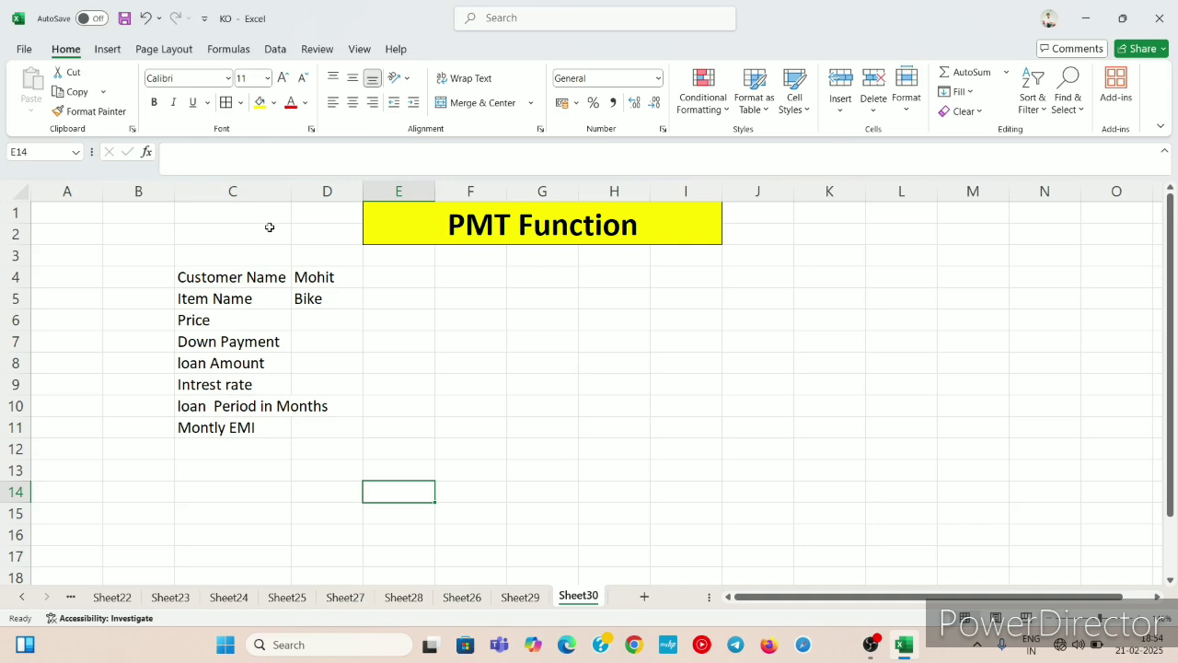
double_click(291, 196)
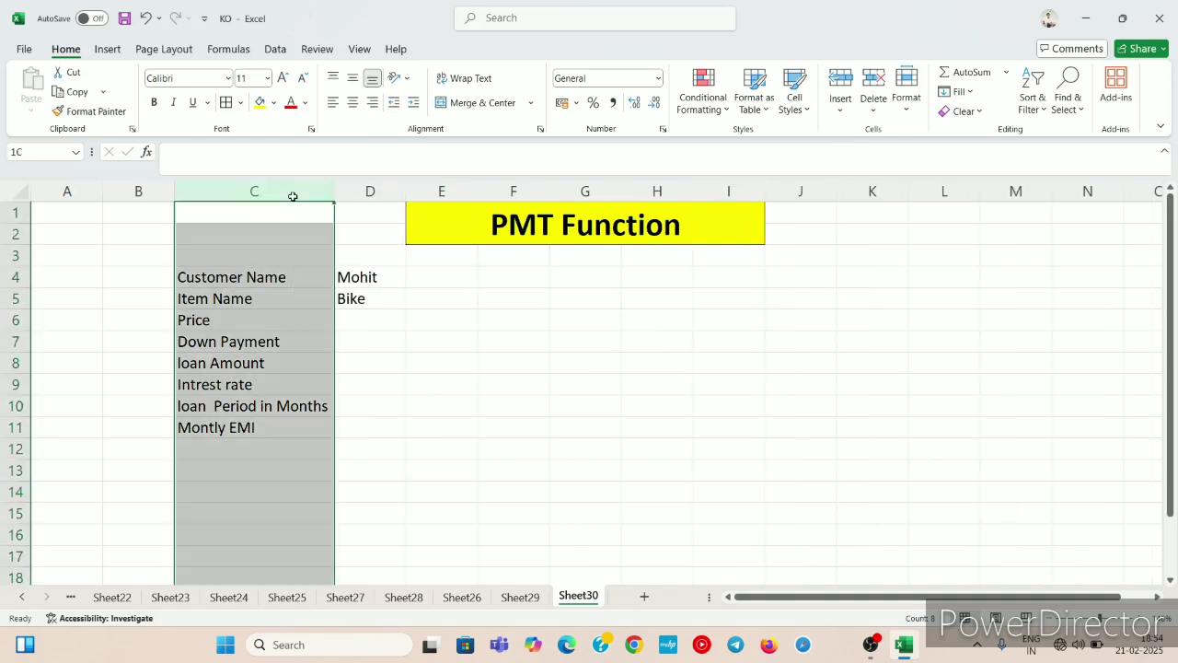
click(346, 336)
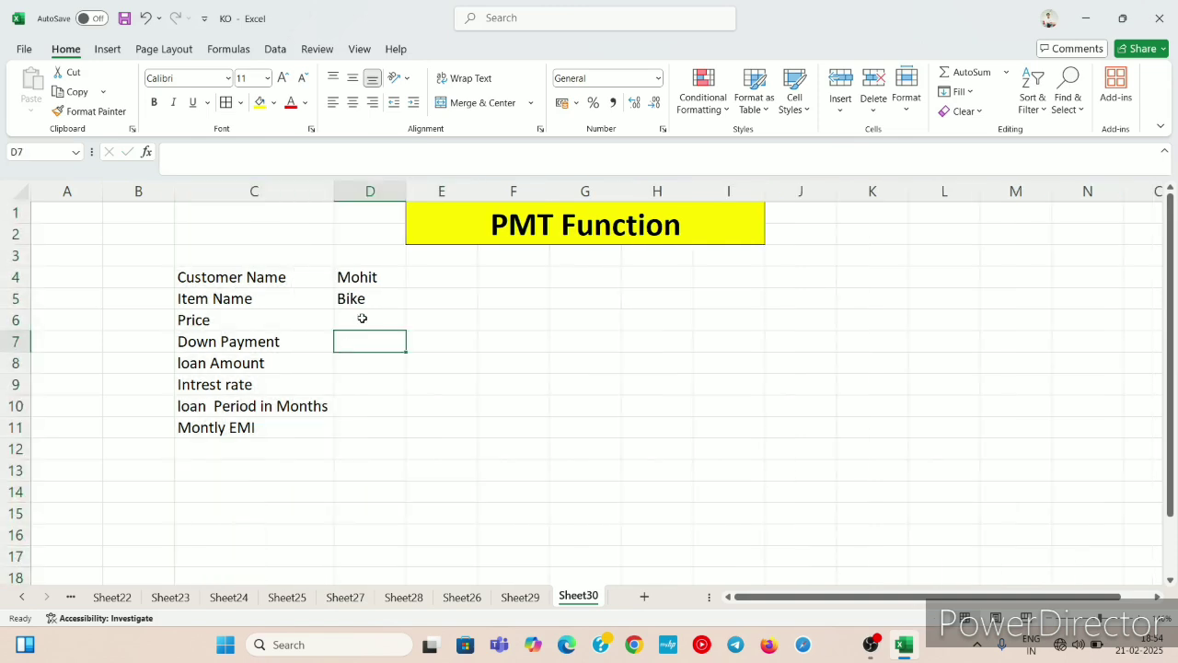
double_click(248, 274)
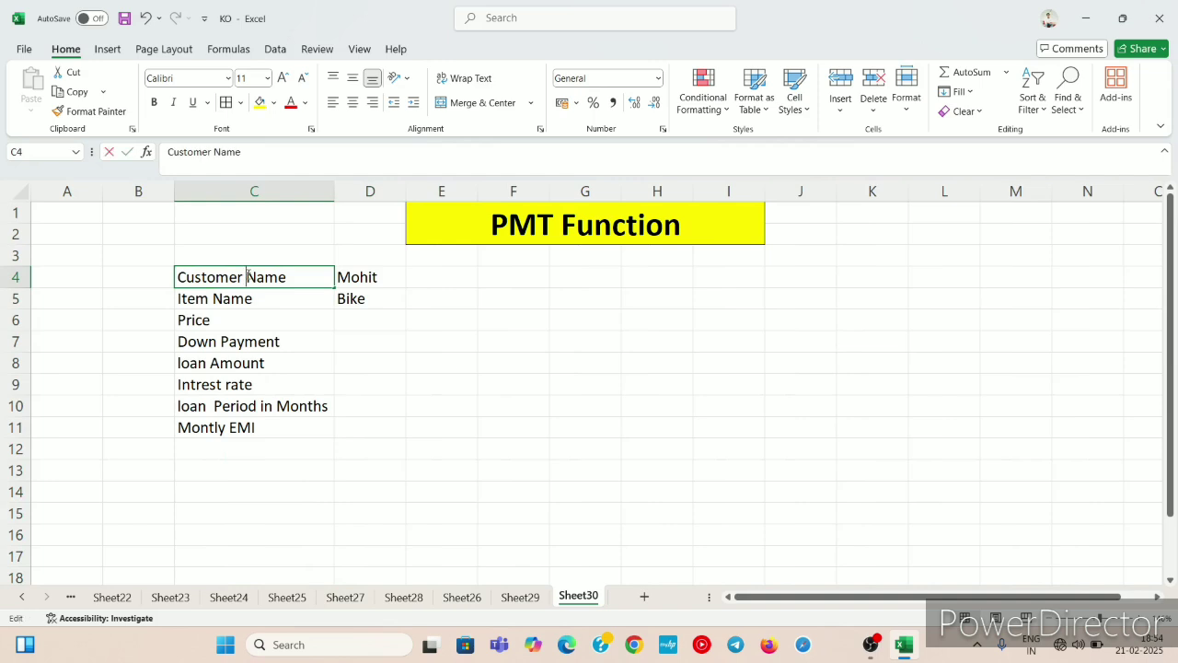
key(shift+Right)
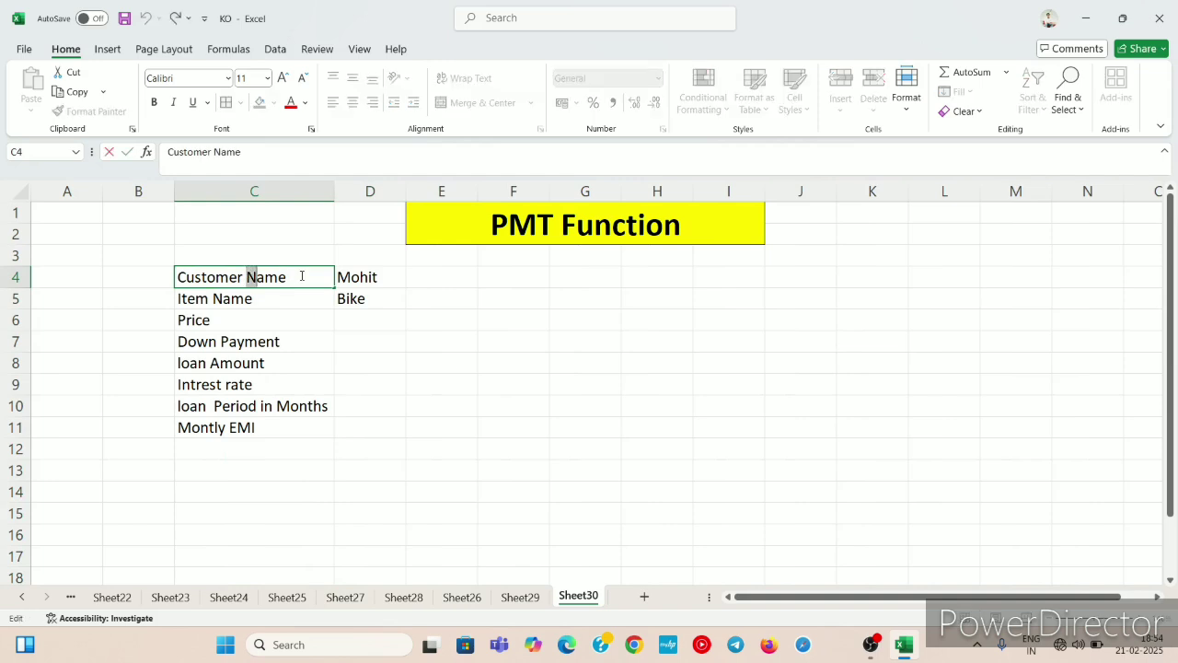
click(346, 298)
Set the customer name row, C4:D4, to font size 18 and fill it with standard yellow.
click(265, 272)
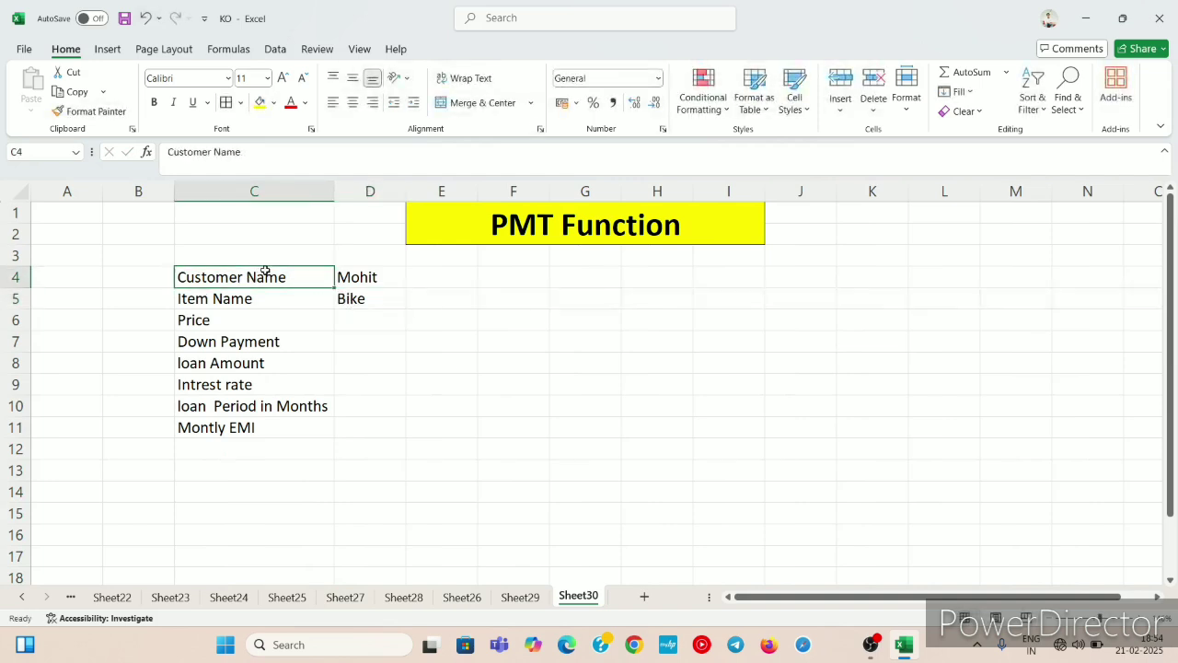
key(shift+Right)
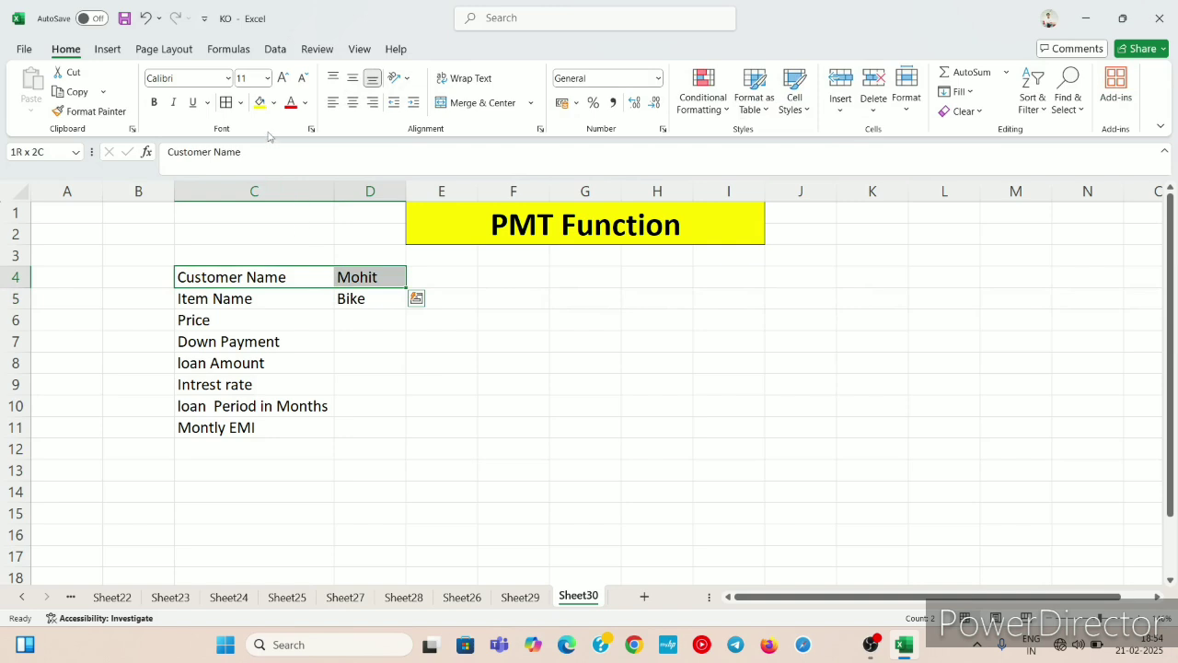
click(282, 78)
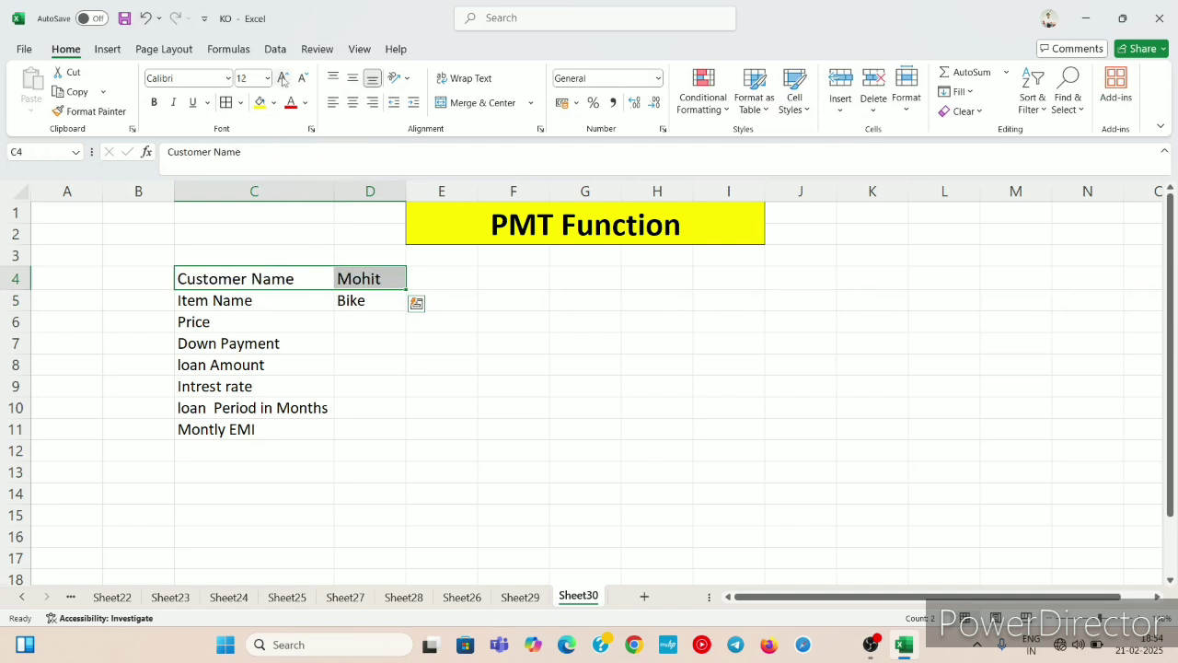
click(283, 80)
click(283, 79)
click(283, 79)
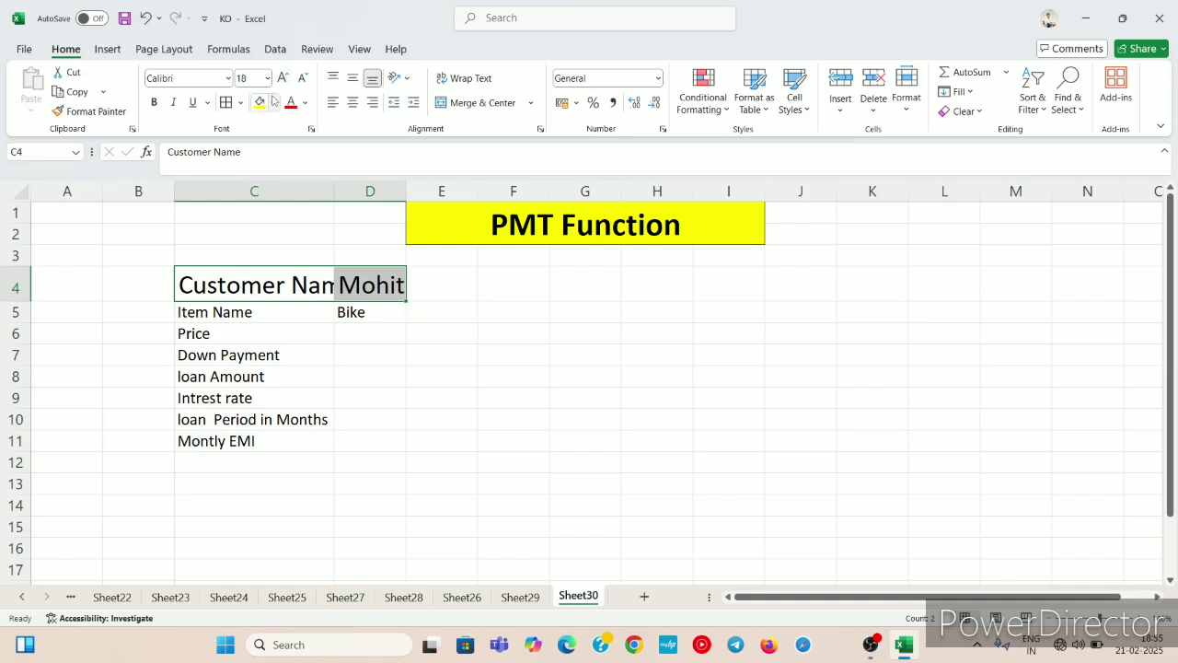
click(273, 103)
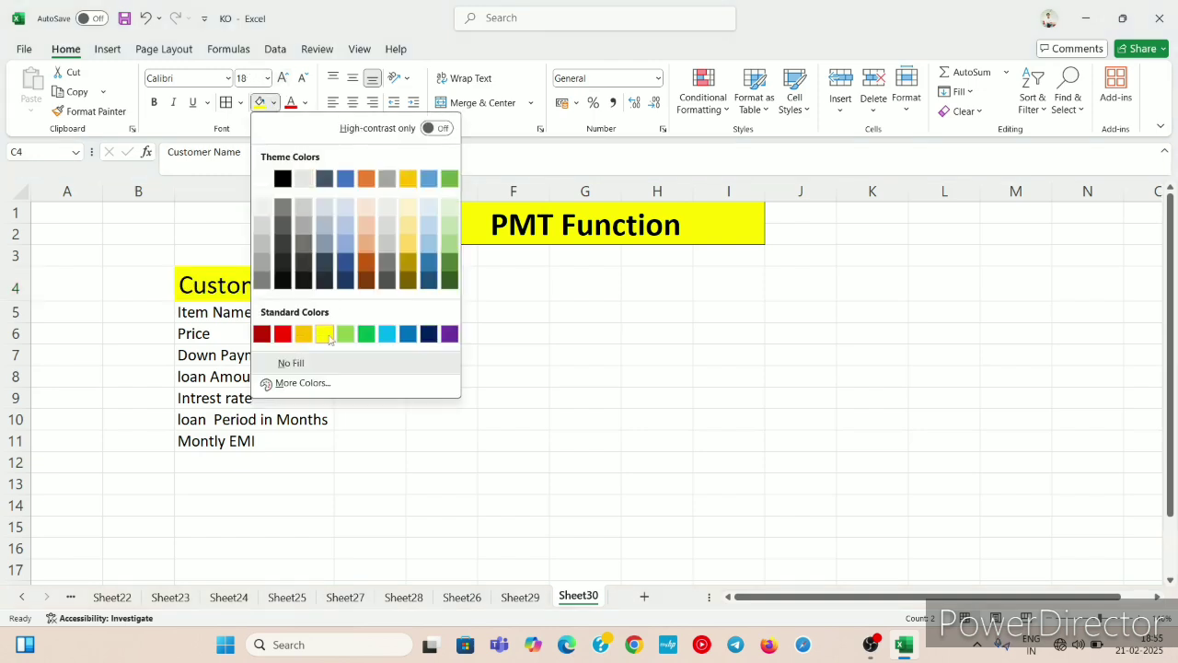
click(324, 335)
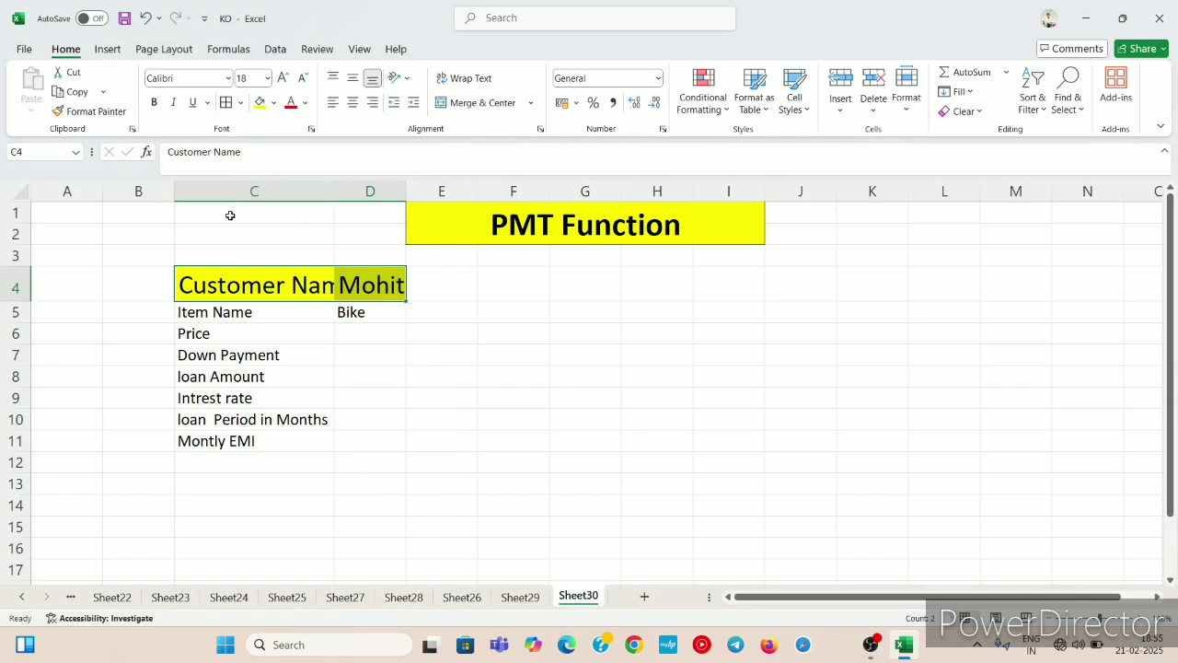
Apply All Borders to the loan table in C4:D11.
key(shift+Down)
key(shift+Down)
key(shift+Down)
key(shift+Down)
key(shift+Down)
key(shift+Down)
key(shift+Down)
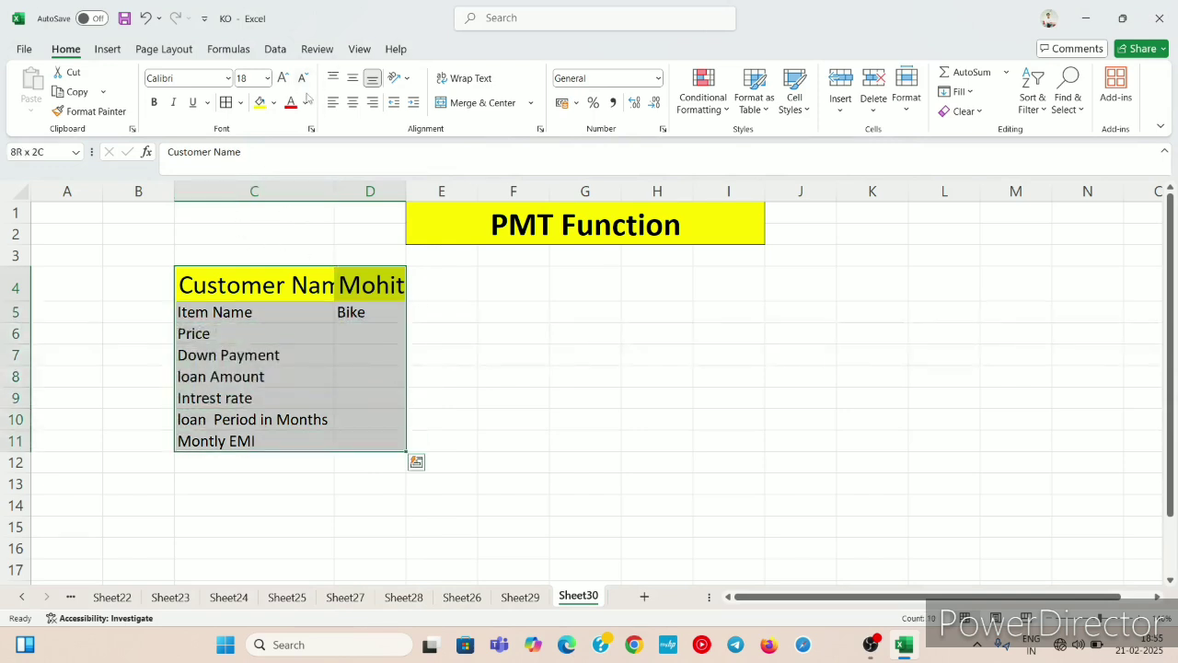
click(242, 104)
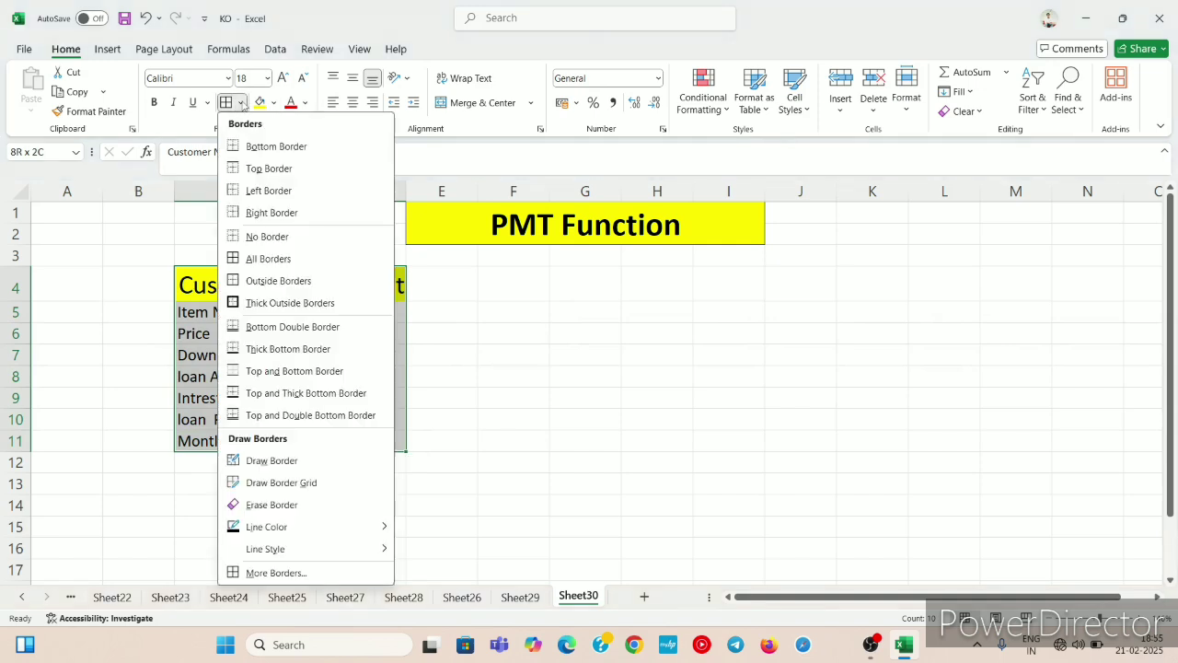
click(260, 250)
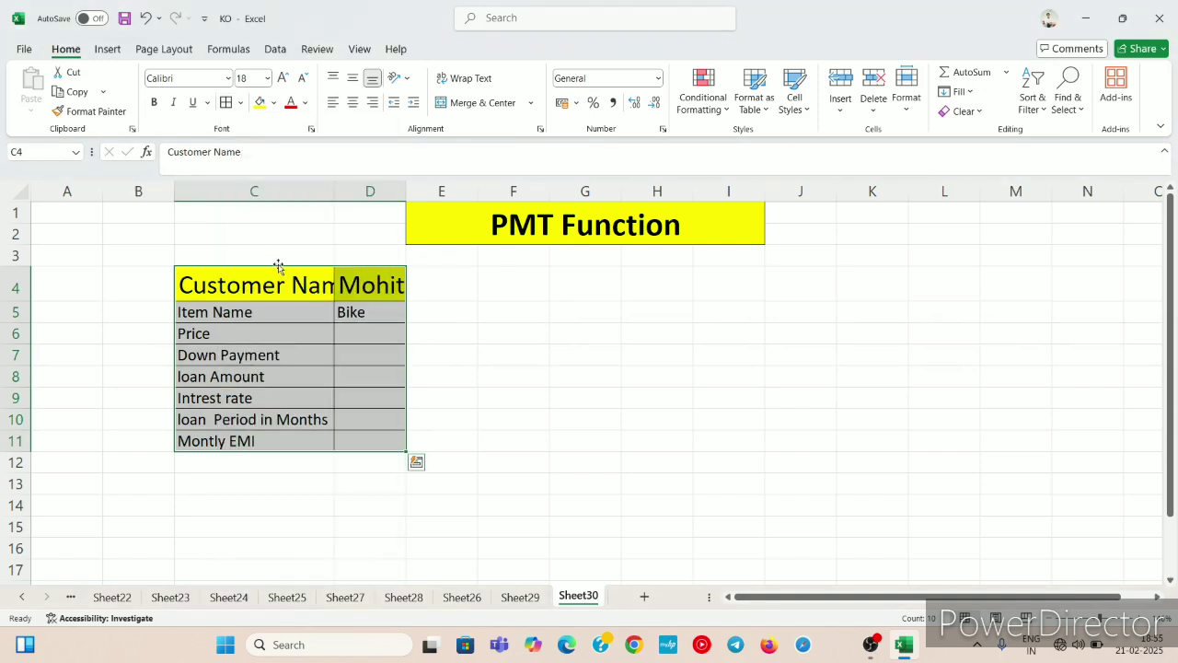
Autofit the widths of the loan table's columns C and D to their contents.
key(alt)
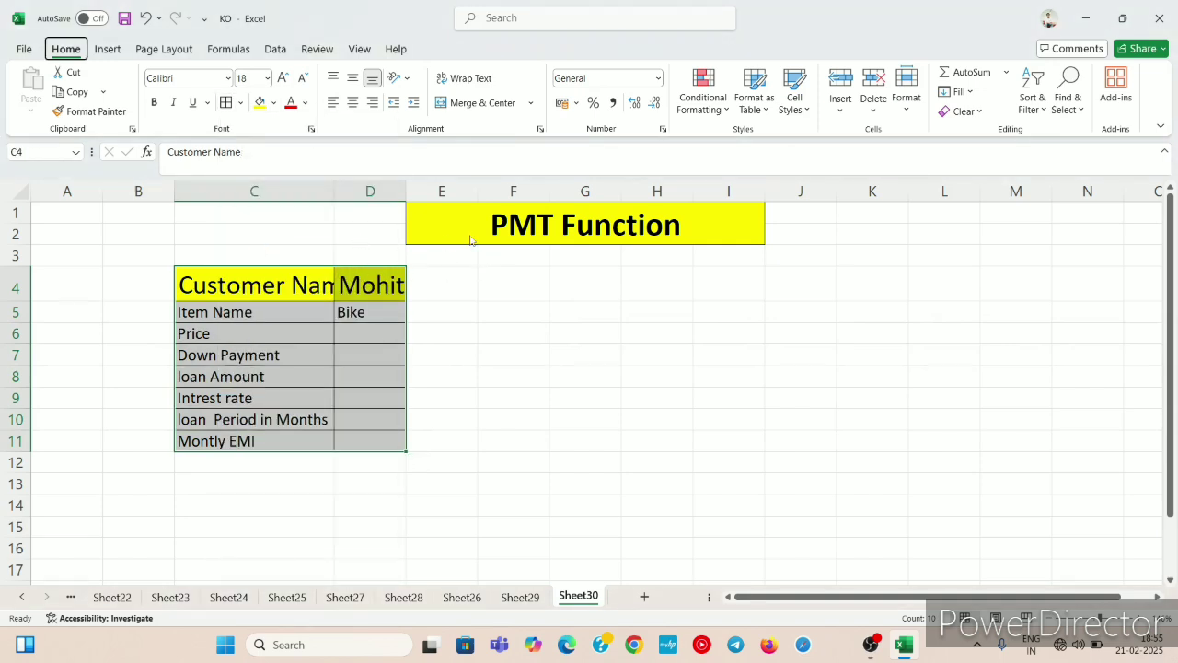
key(h)
key(o)
key(i)
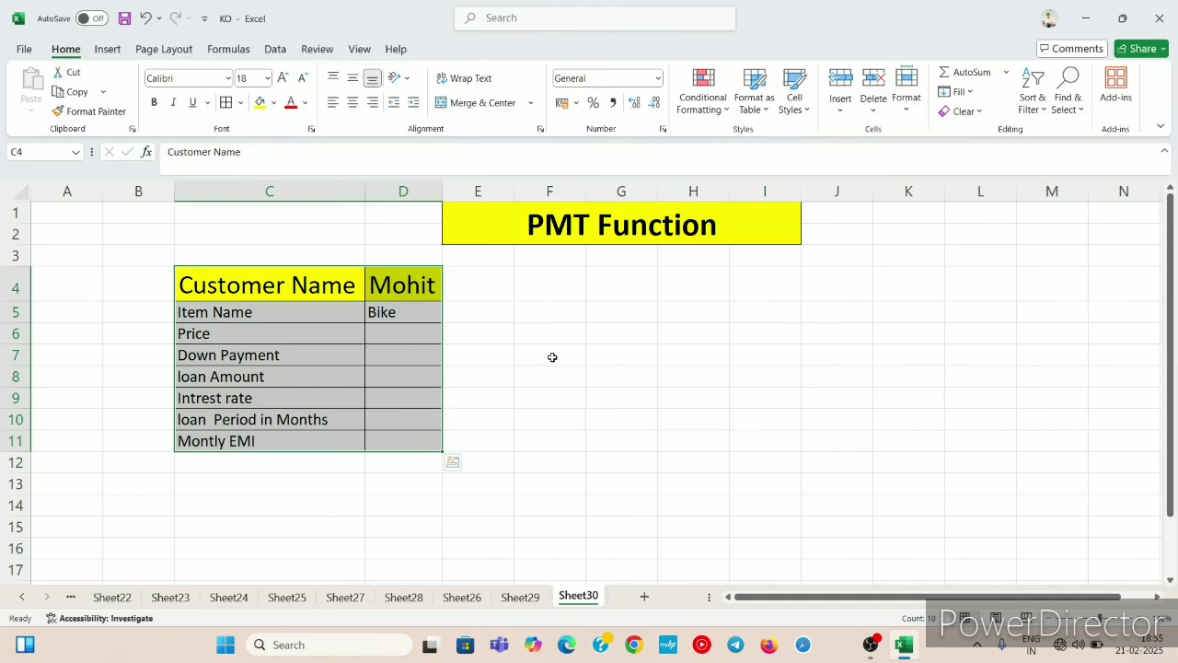
click(401, 350)
click(391, 327)
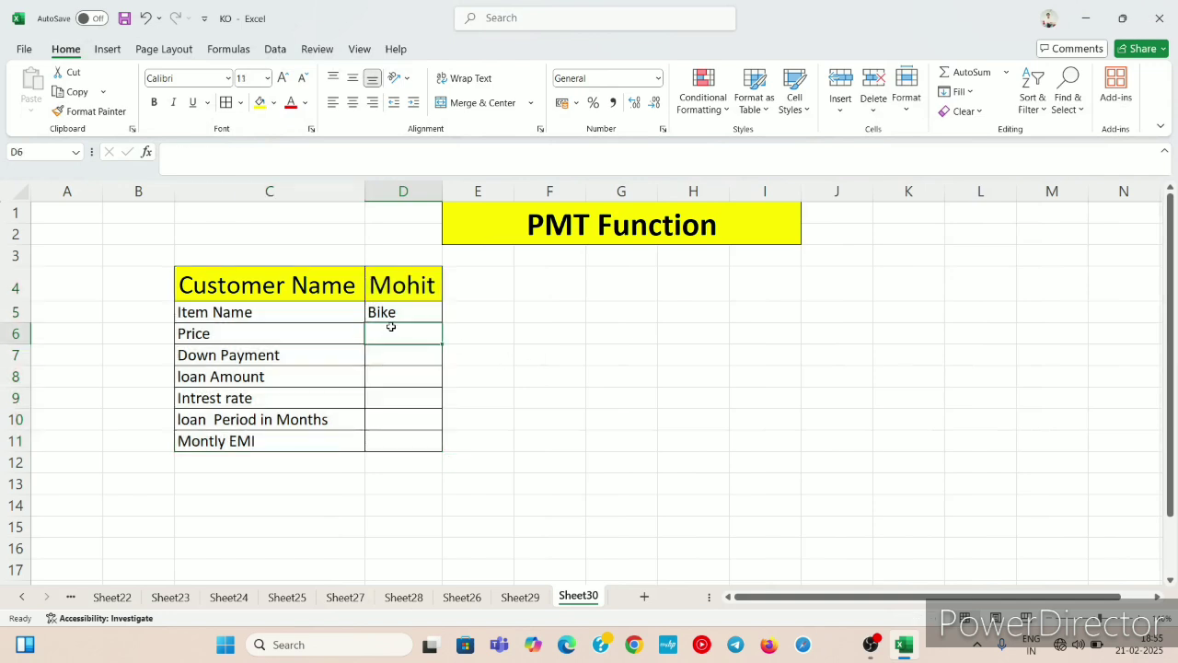
Make the customer name and item name rows, C4:D5, bold.
drag(219, 313, 386, 290)
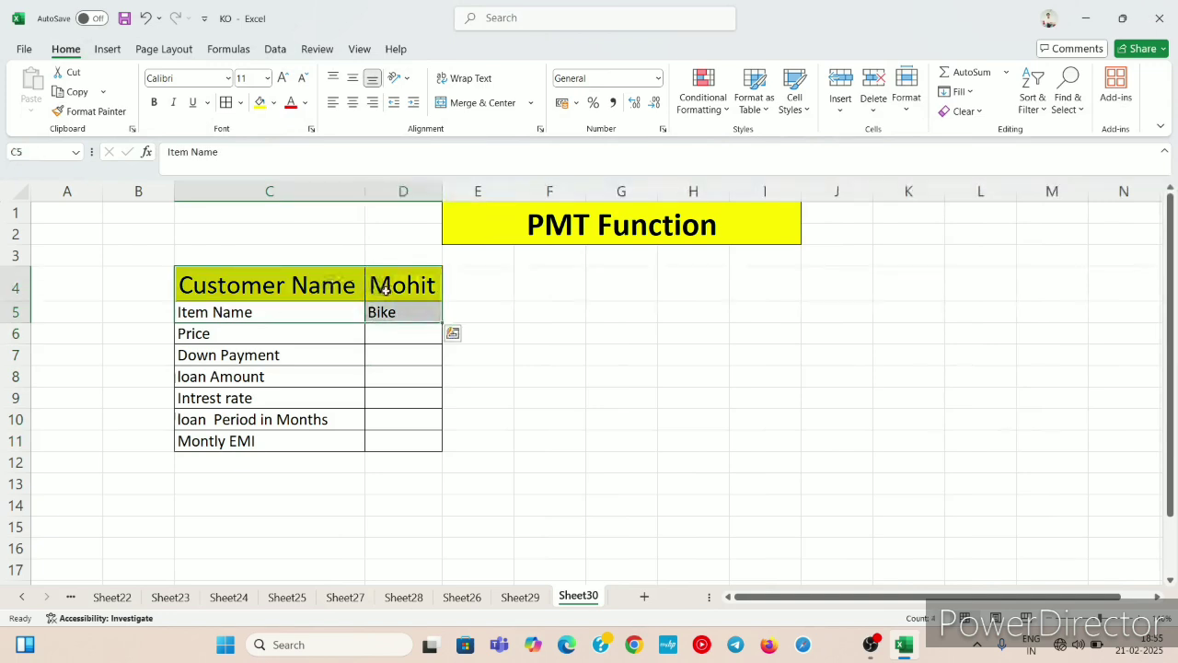
click(154, 102)
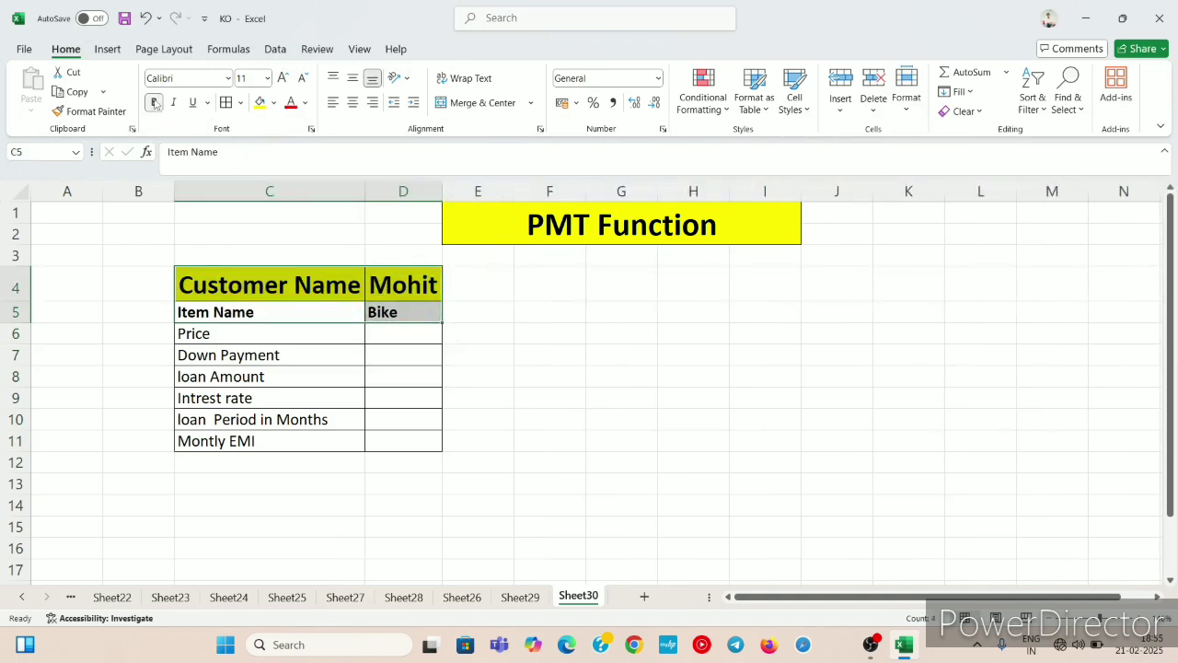
click(307, 329)
Enter a price of 100000 in D6 and a down payment of 20000 in D7.
click(390, 340)
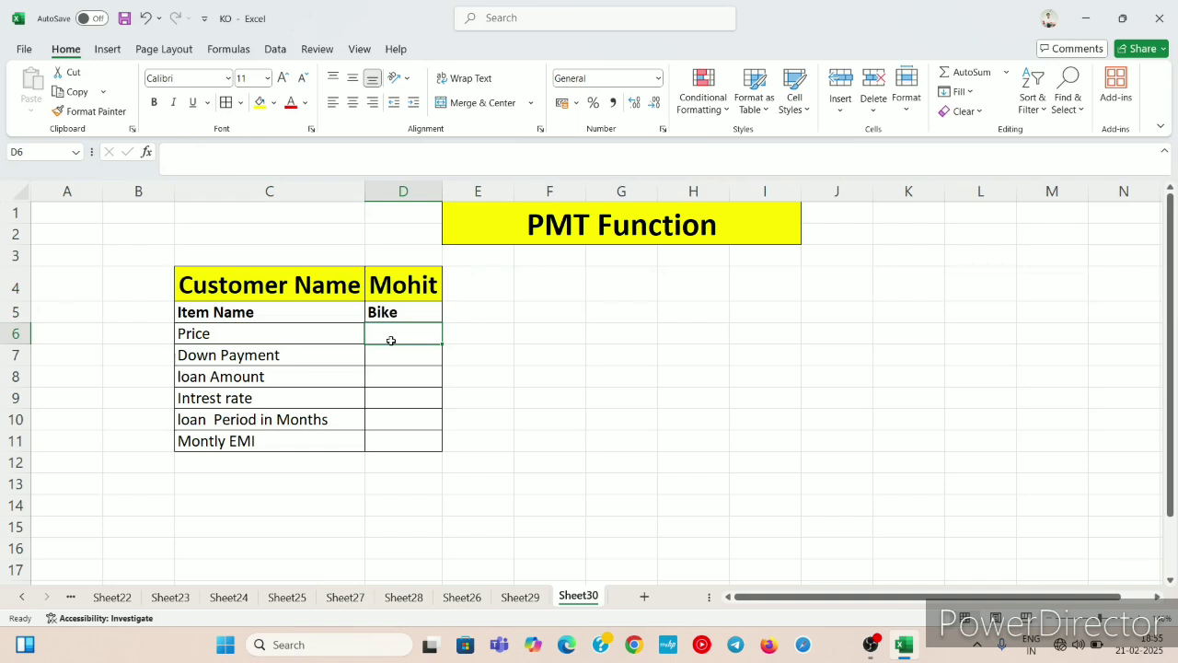
text(1000)
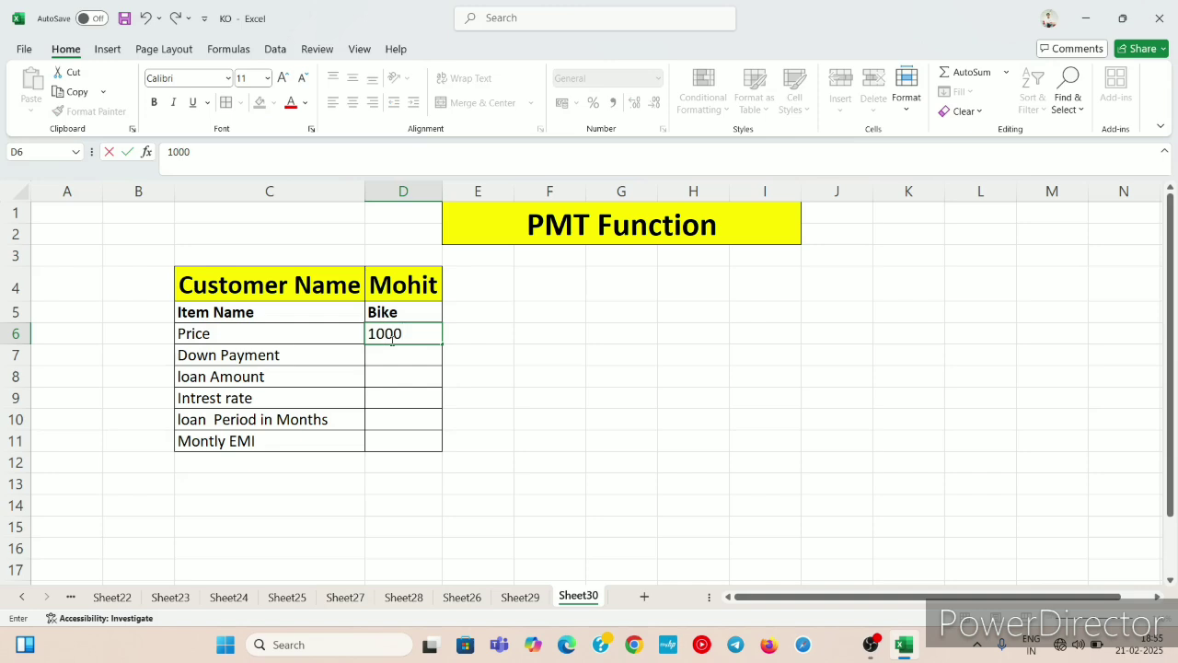
text(00)
key(Return)
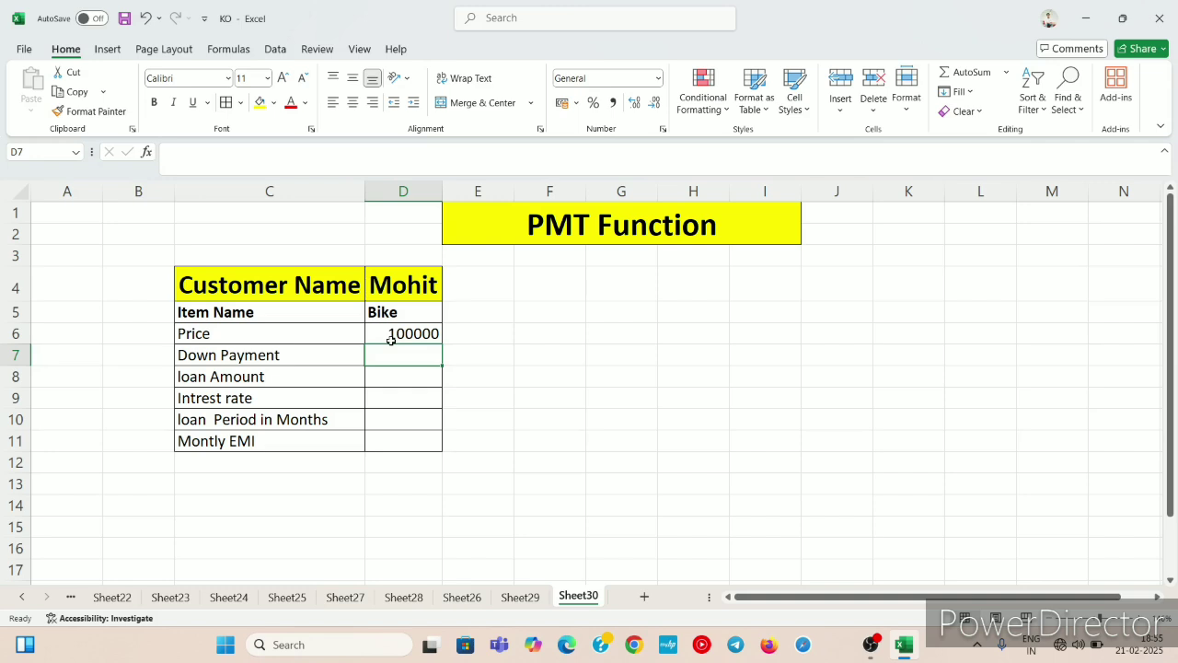
text(20000)
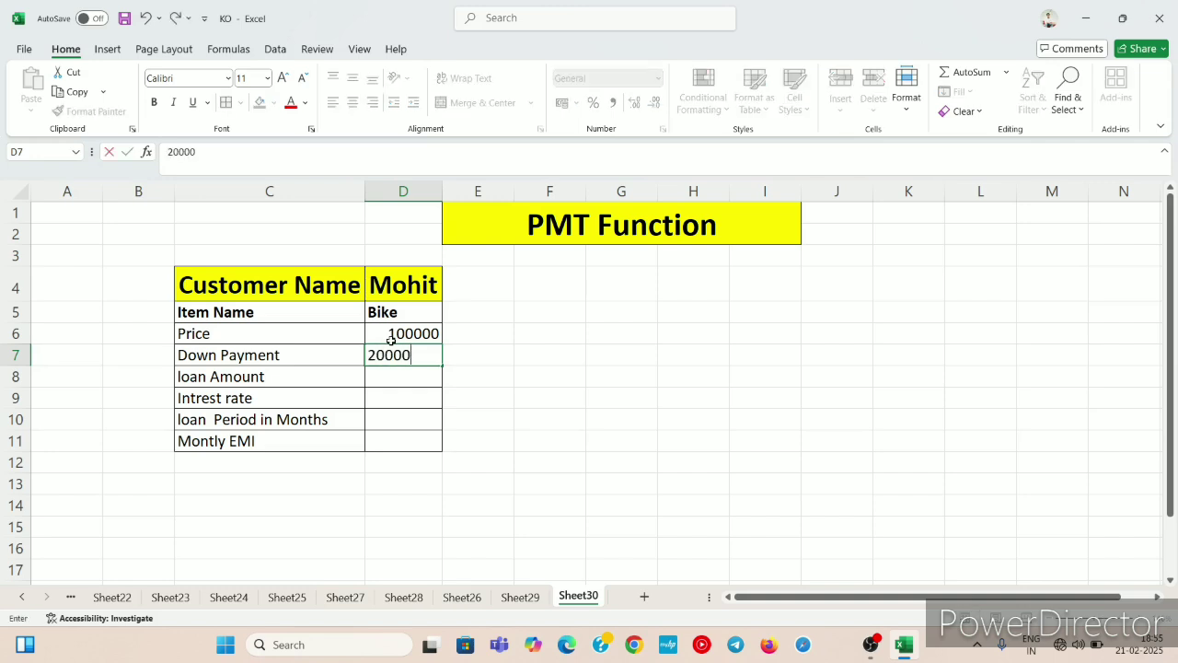
key(Return)
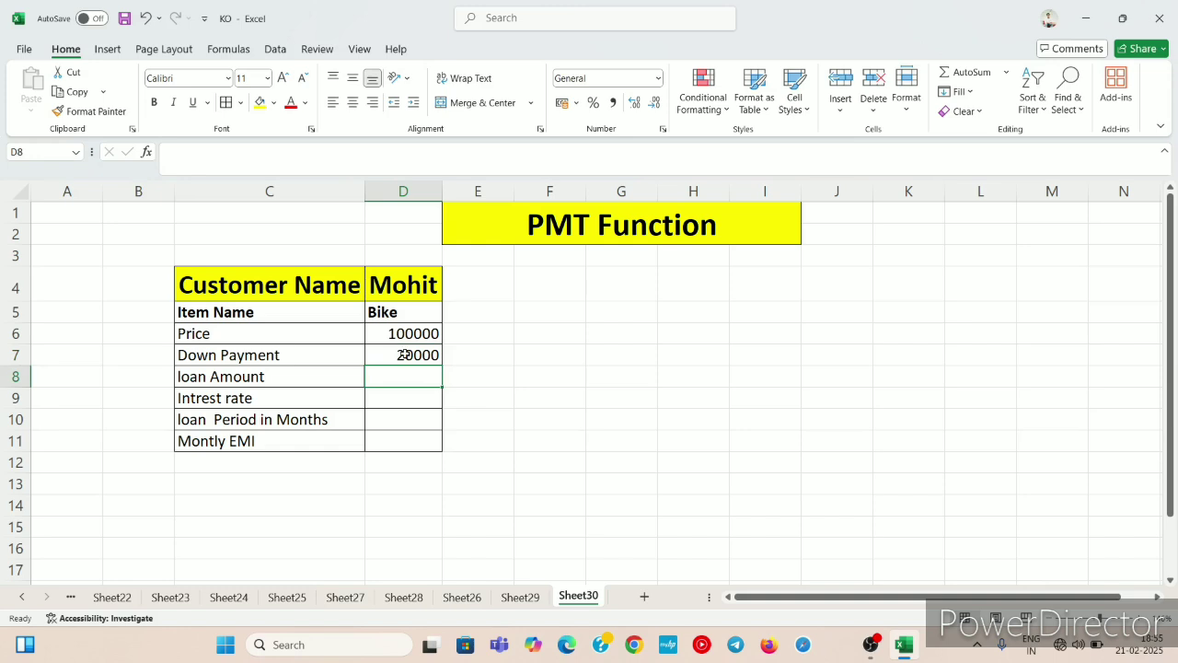
click(405, 355)
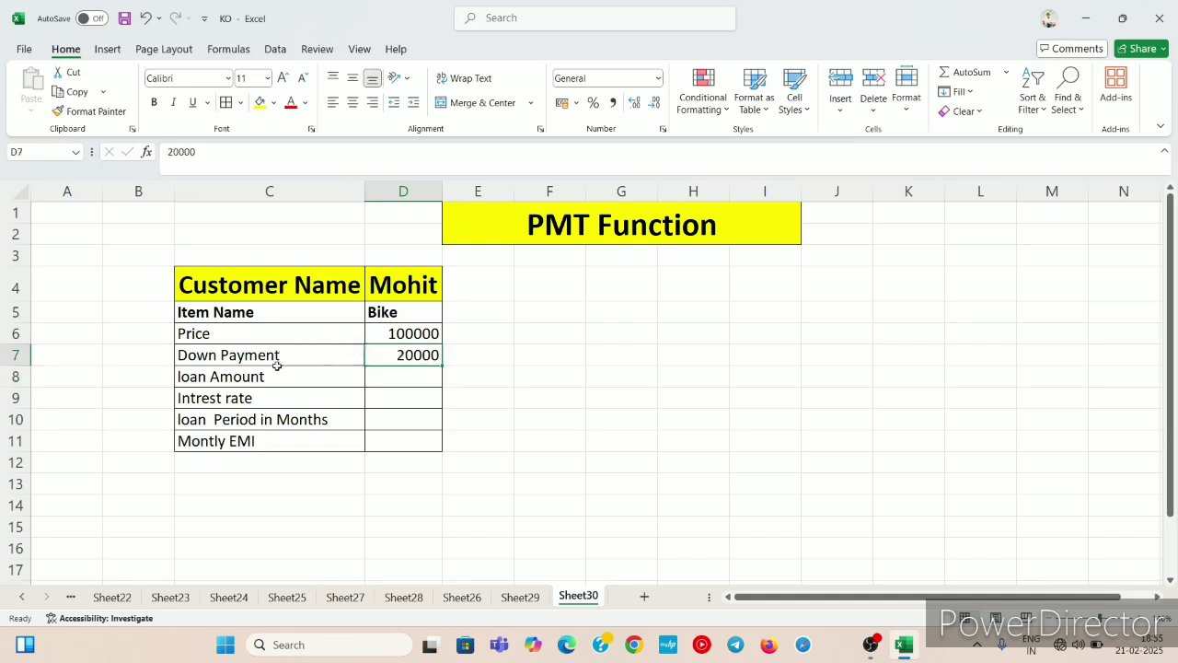
Calculate the loan amount in D8 as price minus down payment with the formula =D6-D7.
click(392, 377)
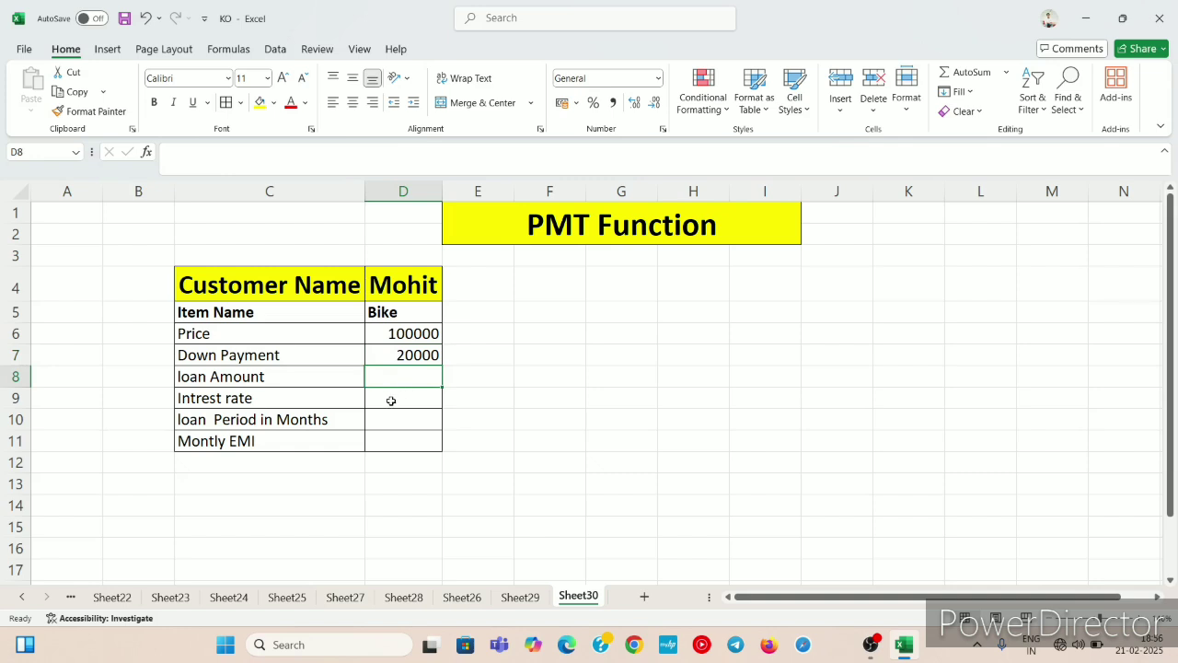
click(404, 335)
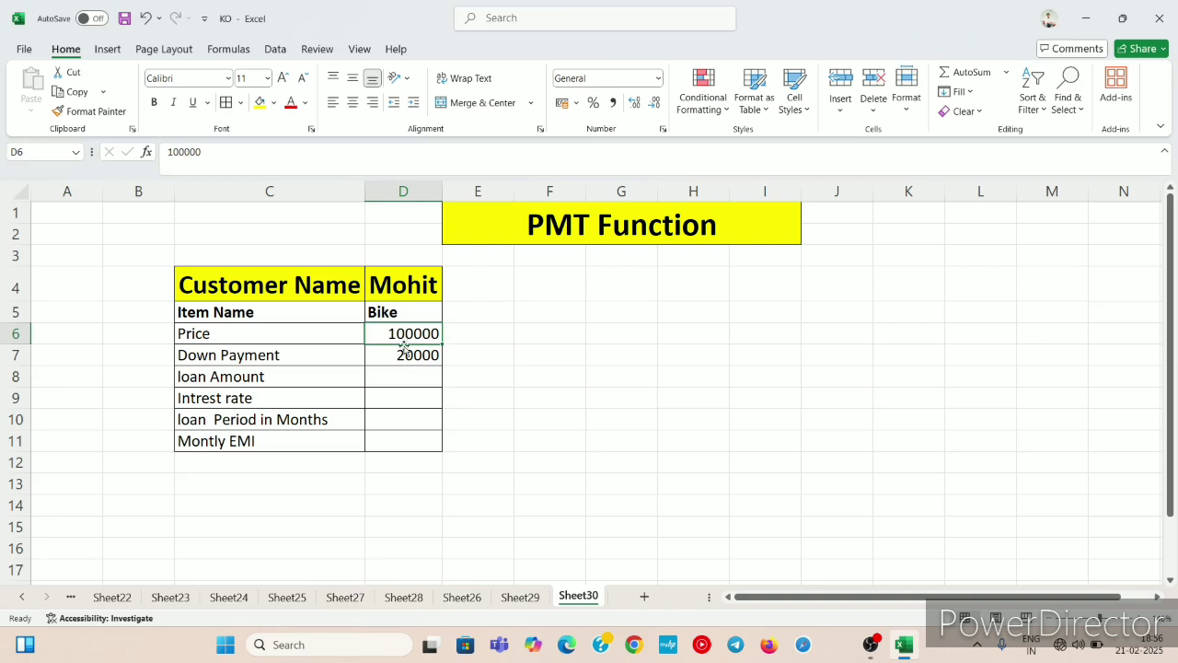
click(403, 355)
click(403, 378)
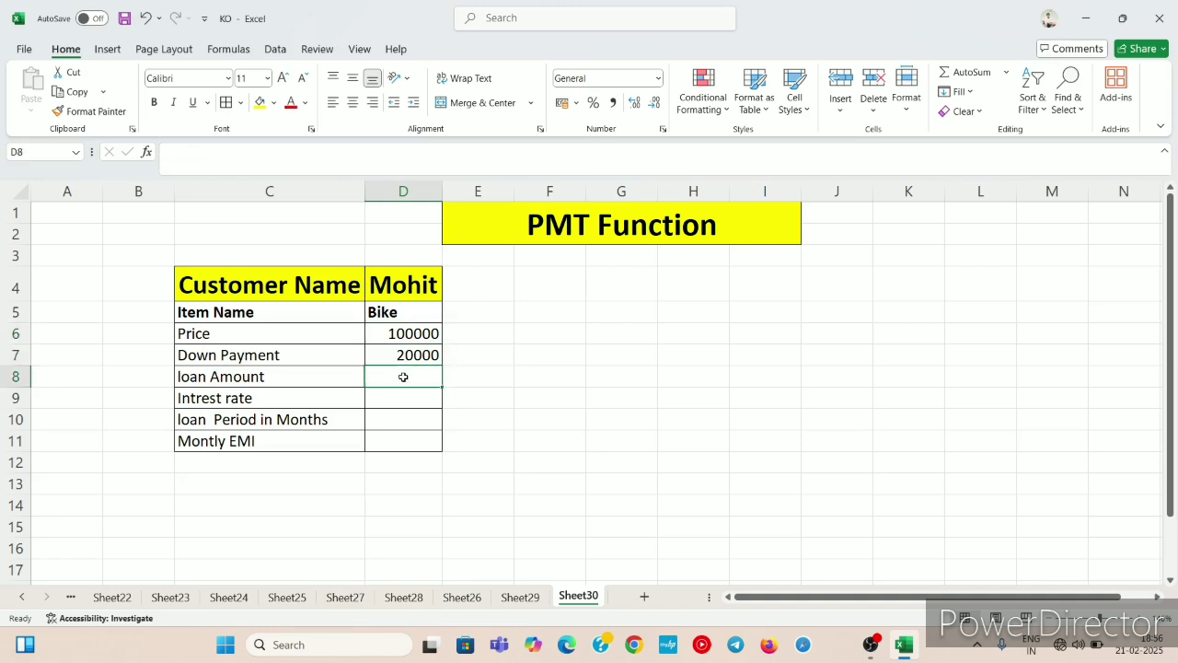
text(=)
key(Up)
key(Up)
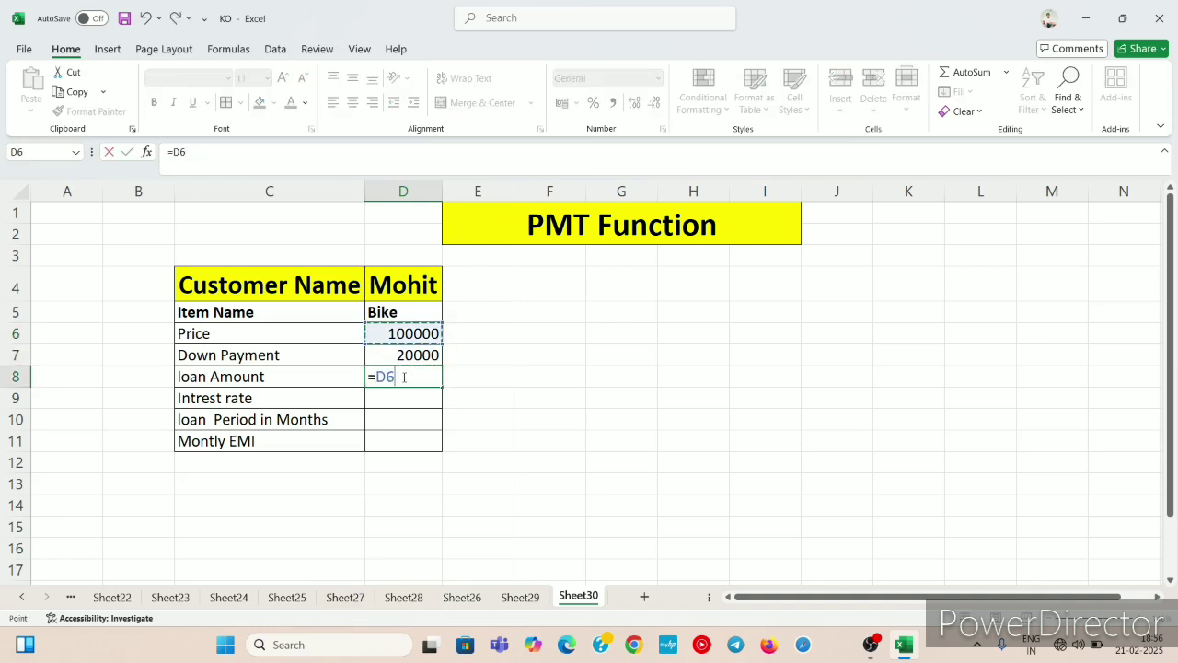
text(-)
key(Up)
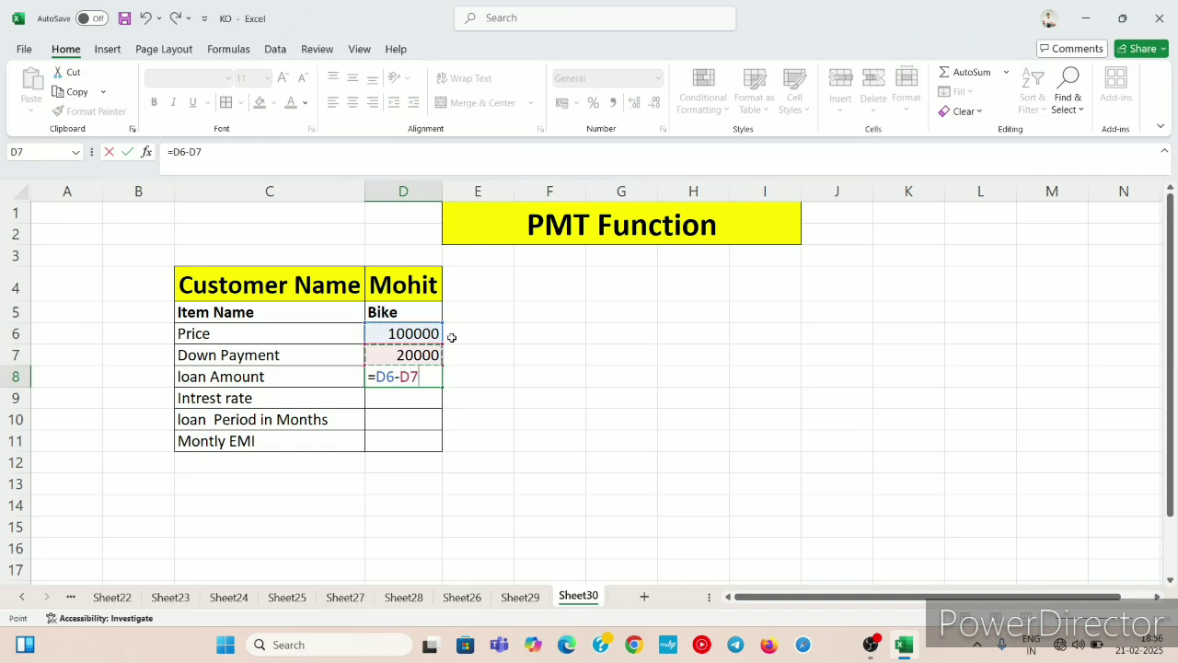
key(Return)
click(421, 379)
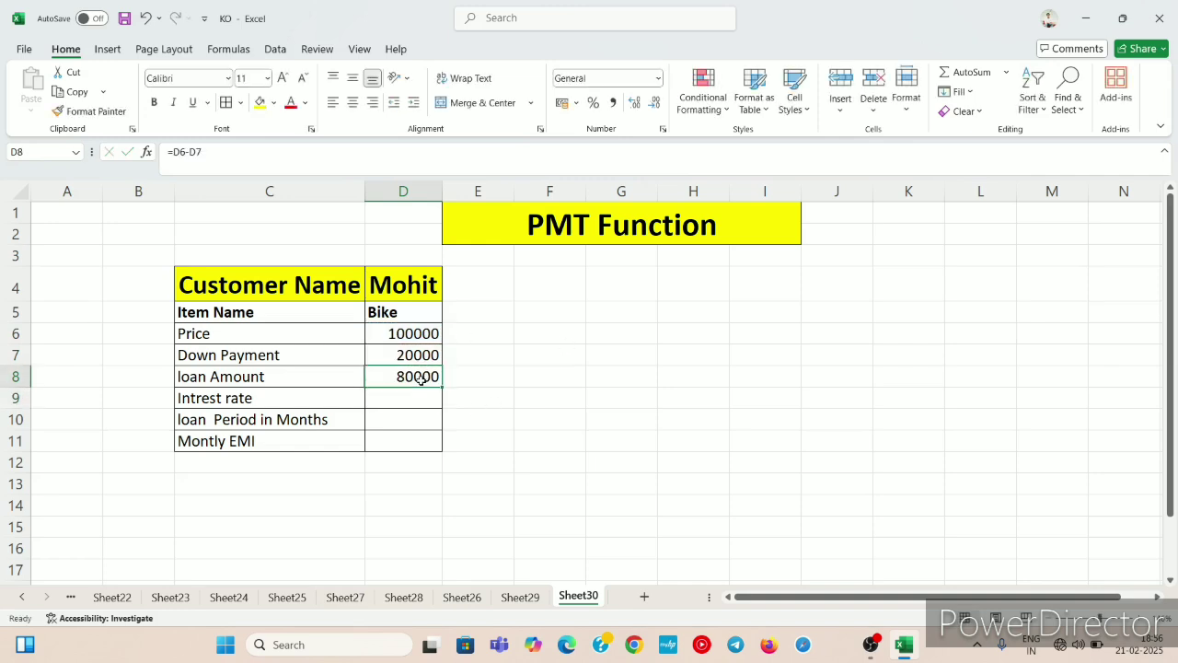
Enter an interest rate of 5% in D9 and a loan period of 14 months in D10.
click(408, 398)
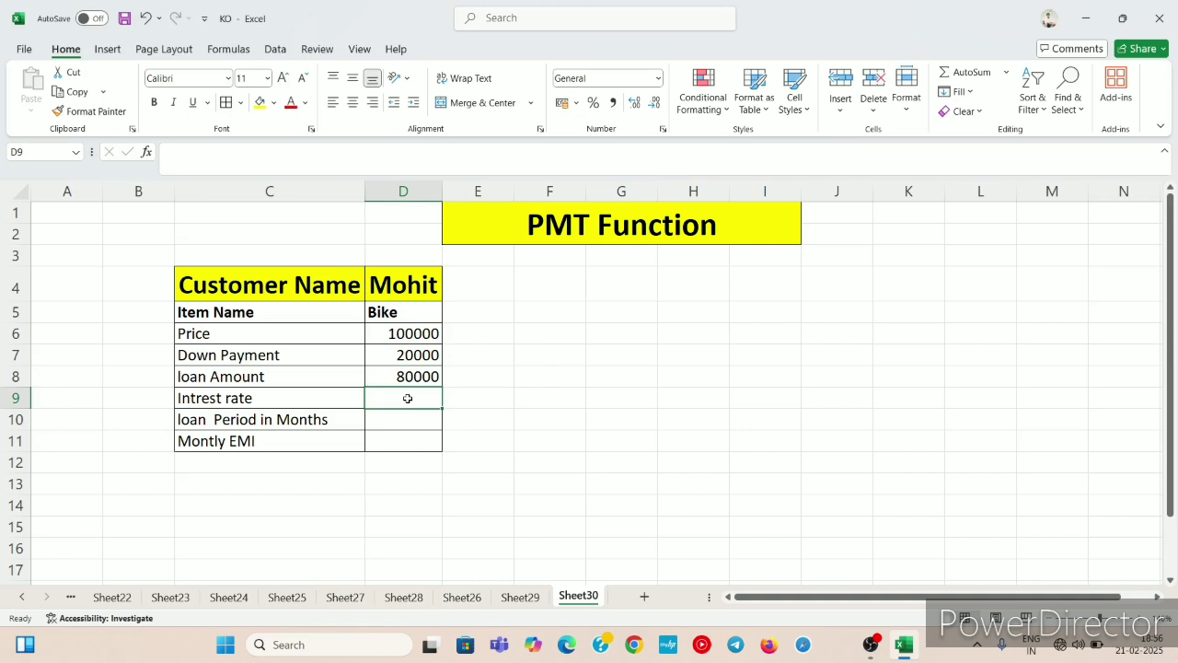
text(5)
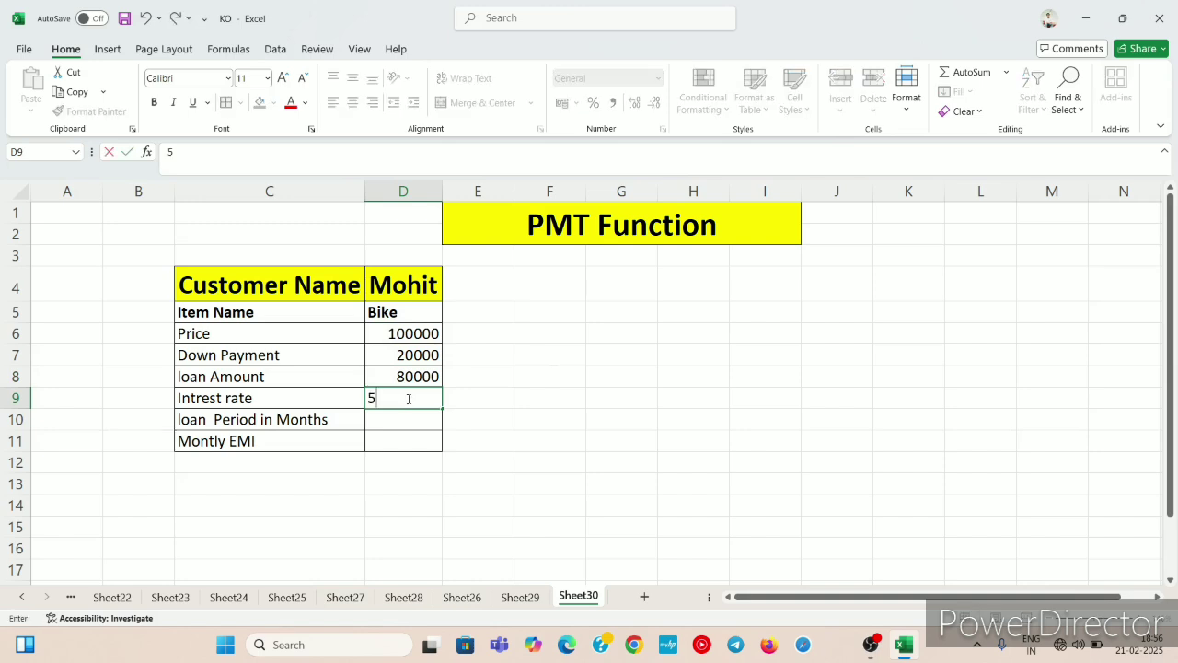
text(%)
click(408, 421)
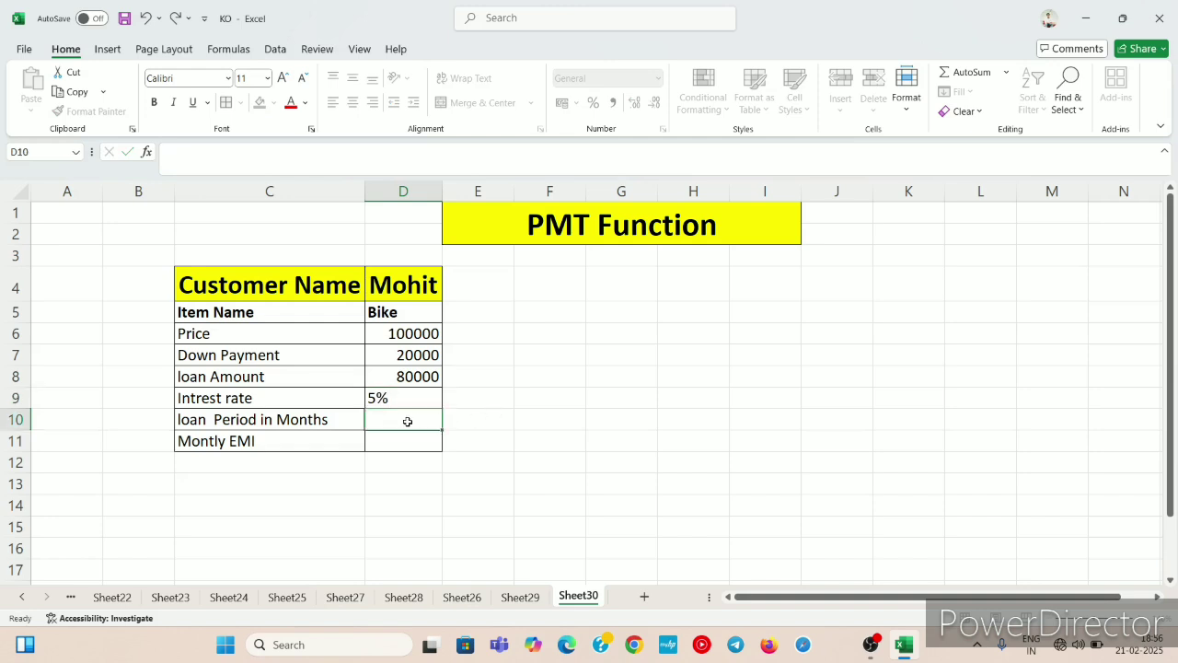
click(422, 399)
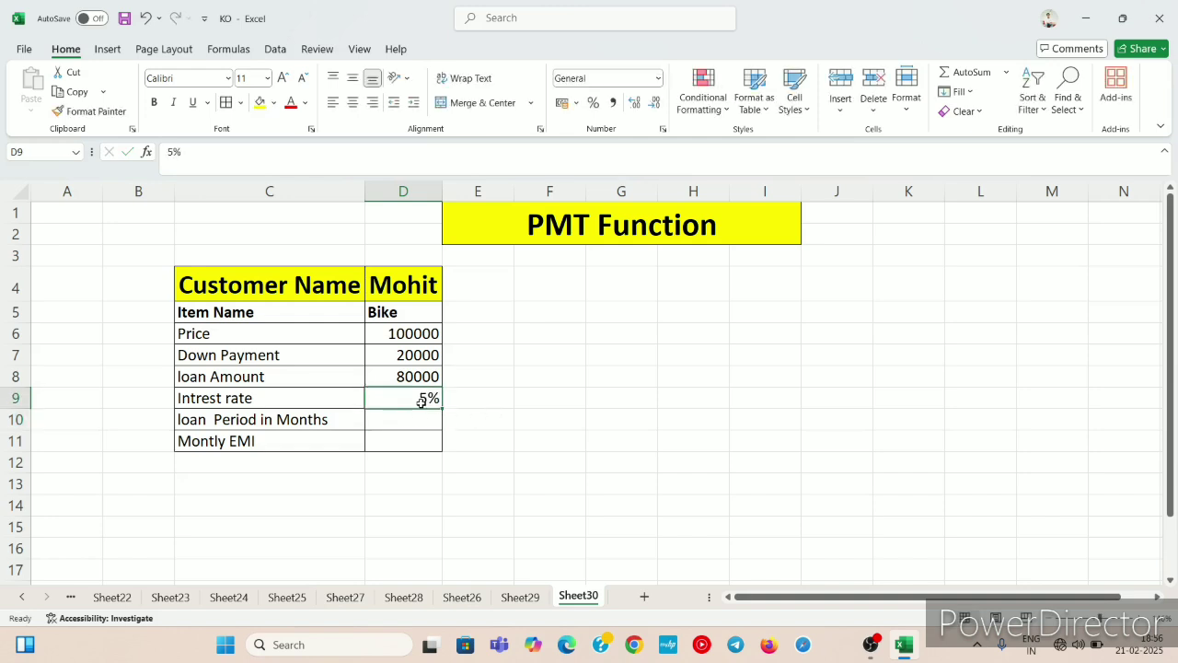
click(392, 416)
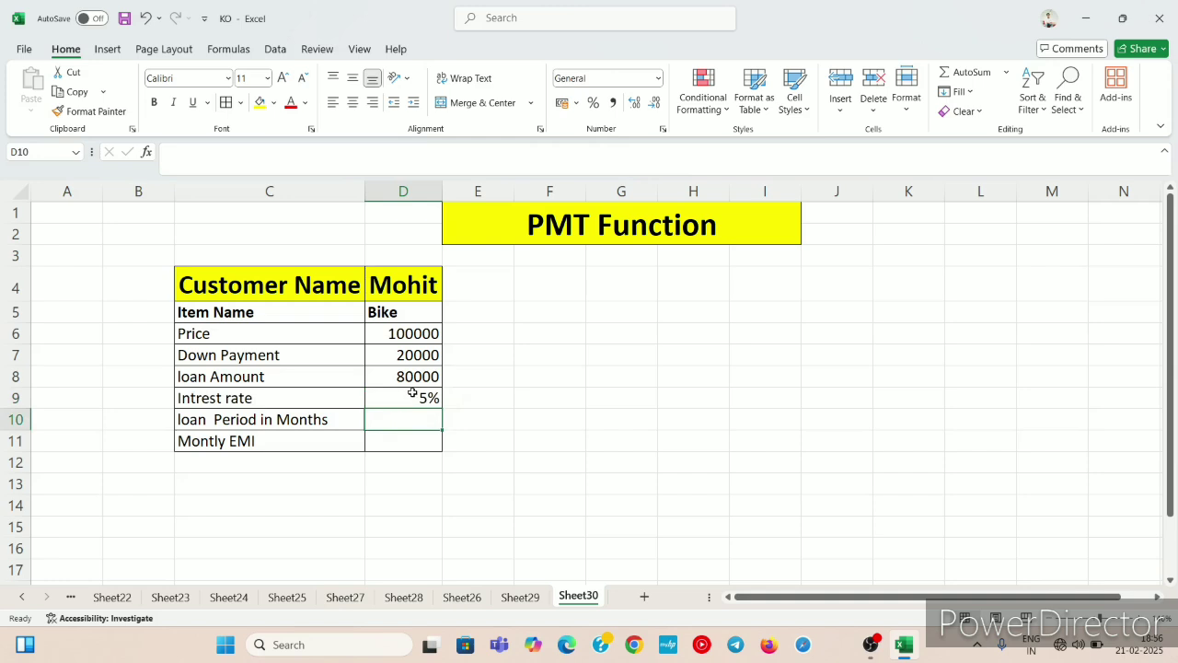
click(412, 394)
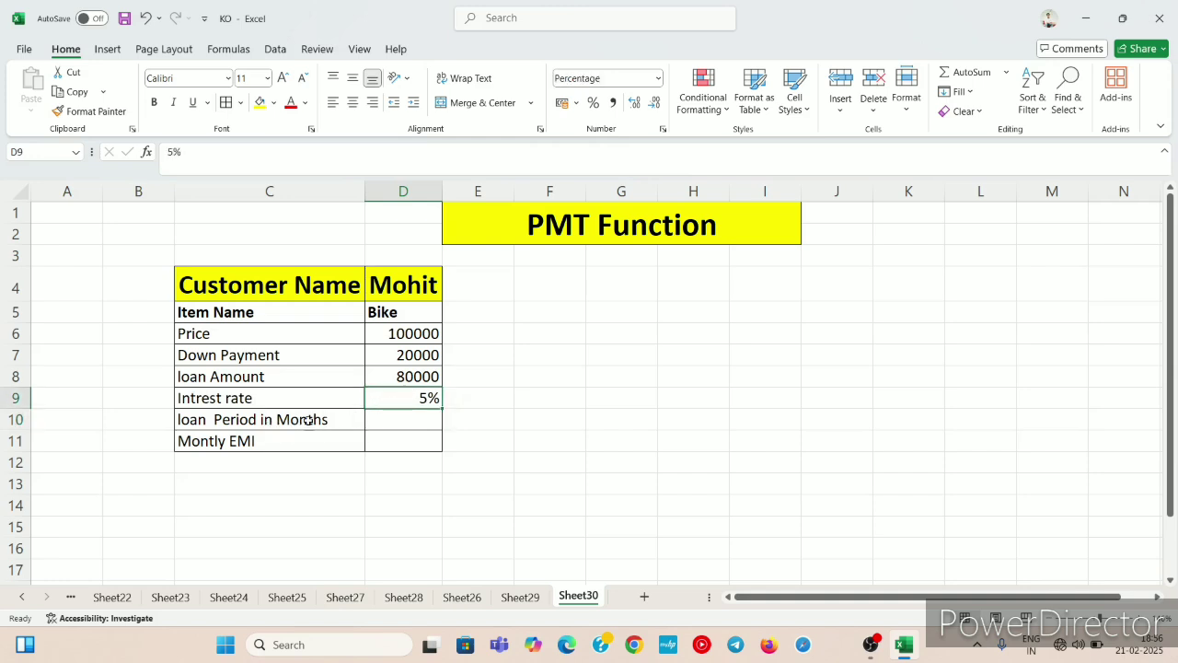
click(389, 418)
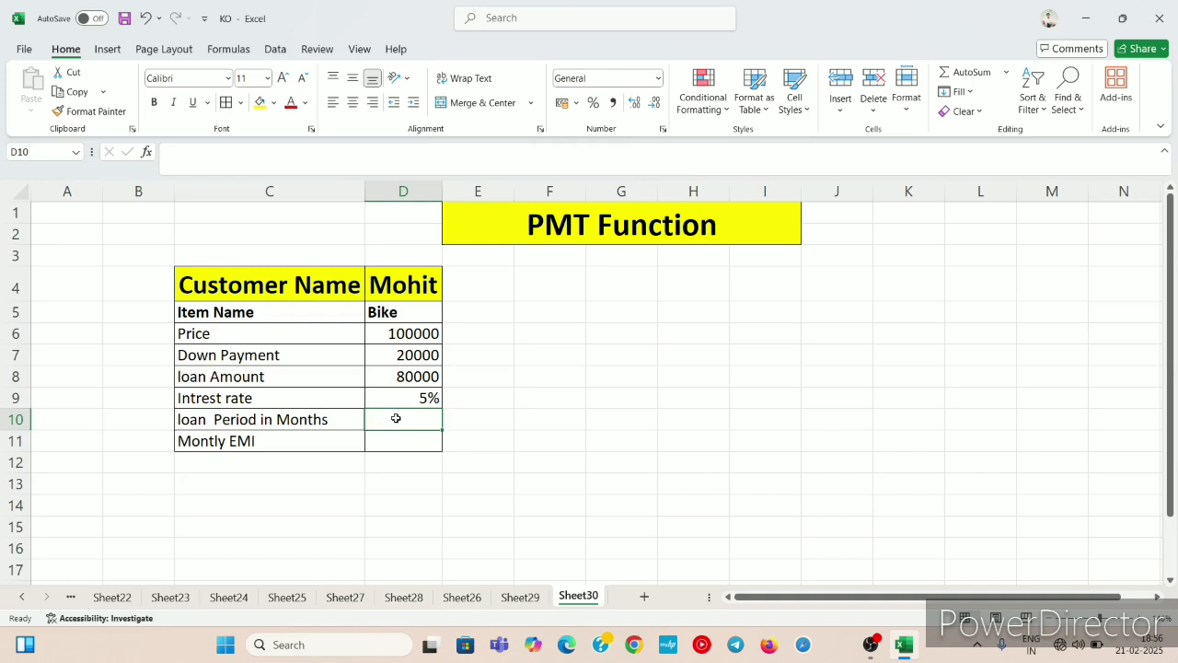
text(14)
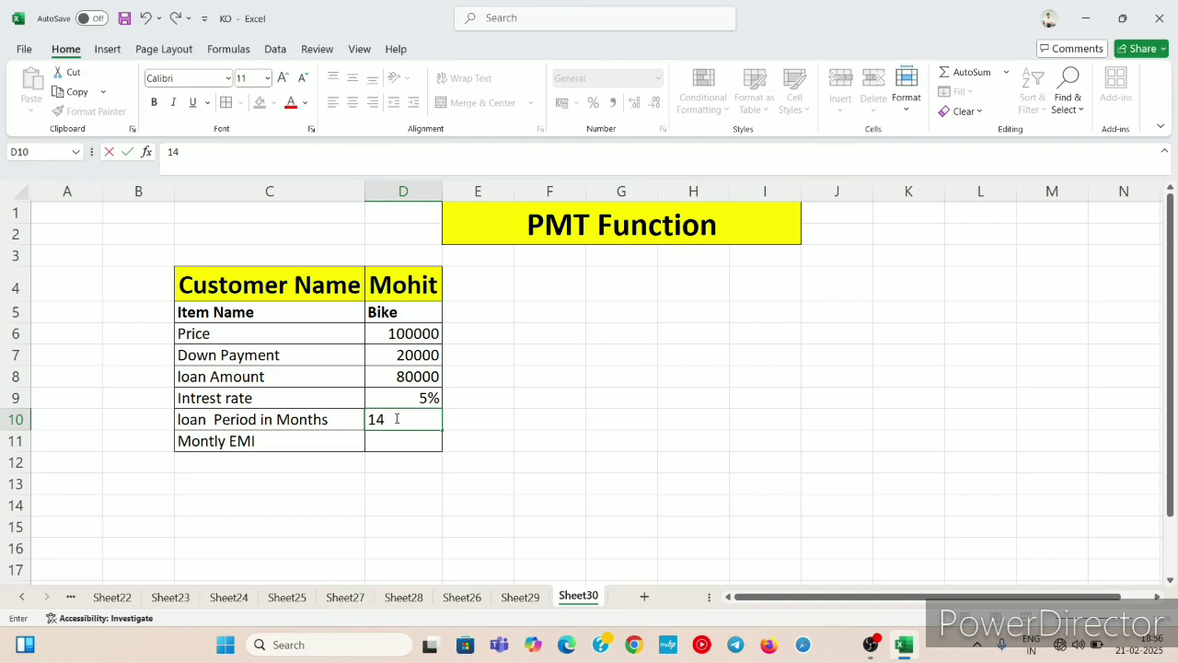
Calculate the monthly EMI in D11 with the formula =-PMT(D9/12,D10,D8).
click(421, 438)
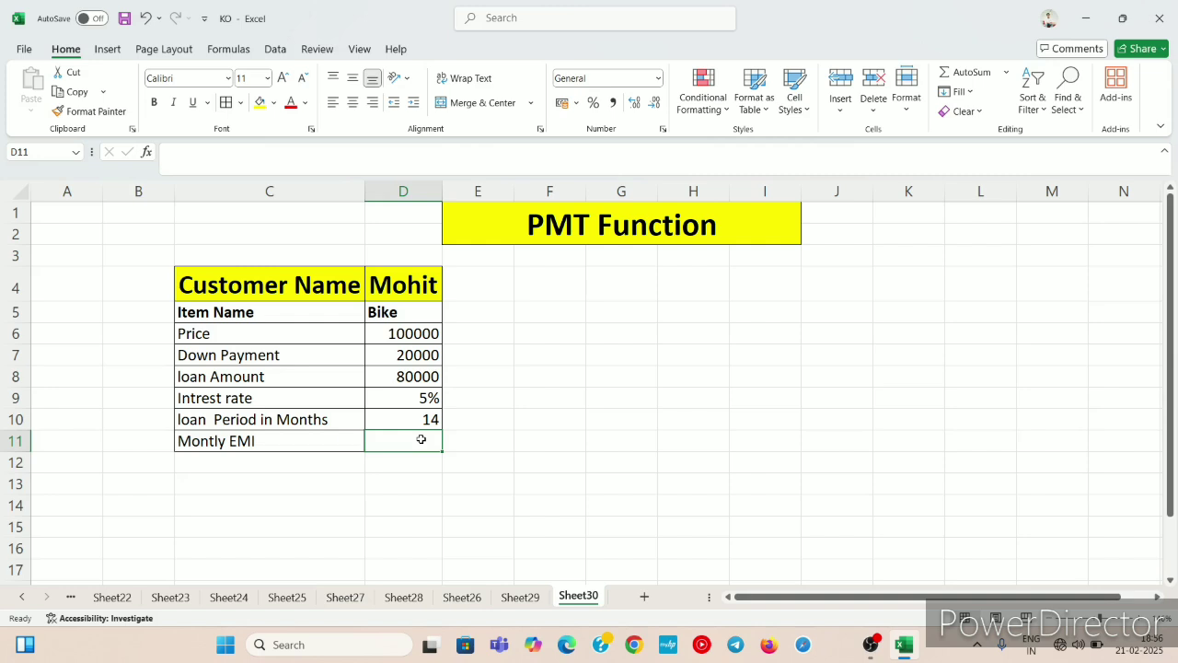
text(=)
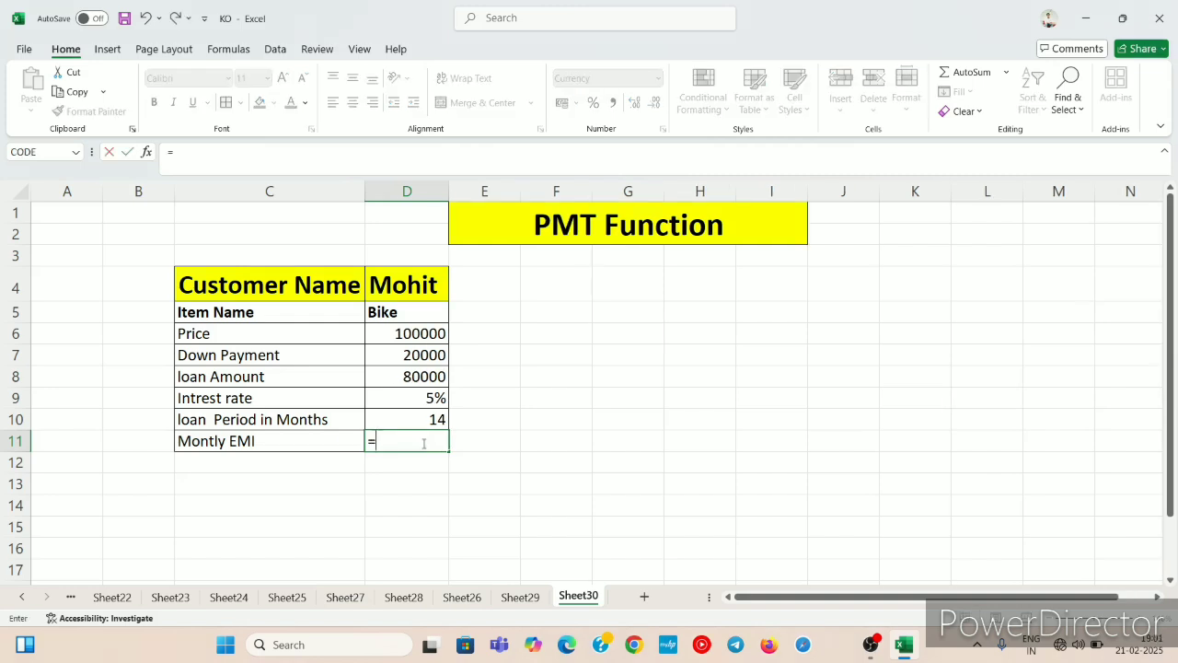
text(-PMT)
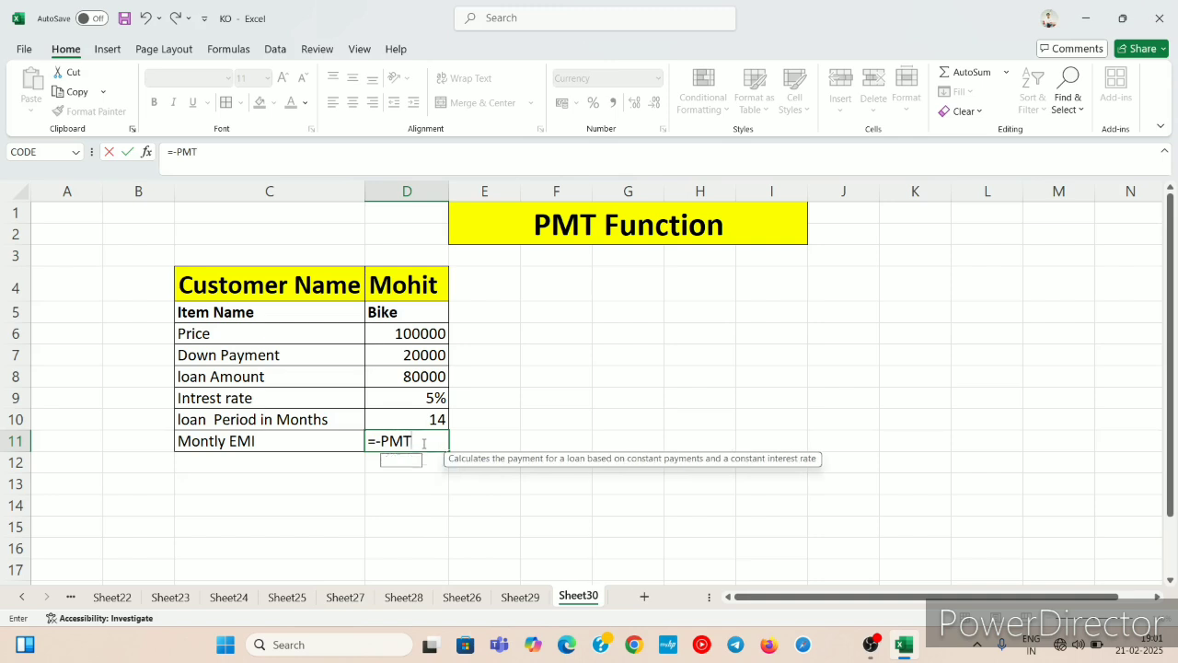
text(()
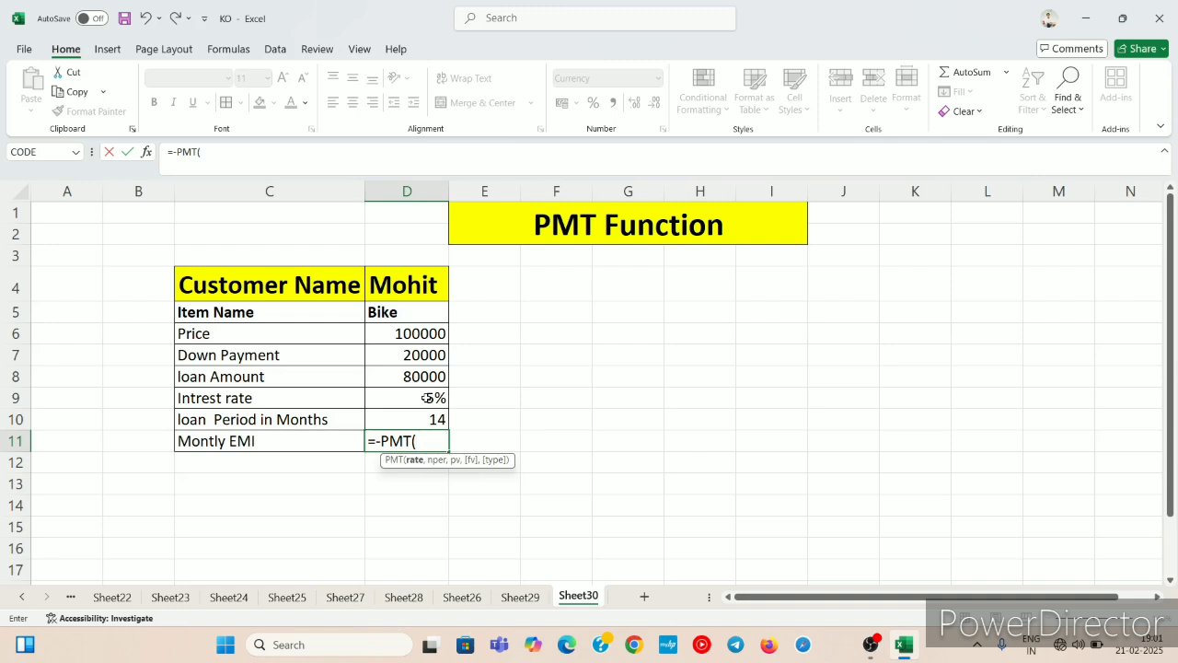
click(427, 398)
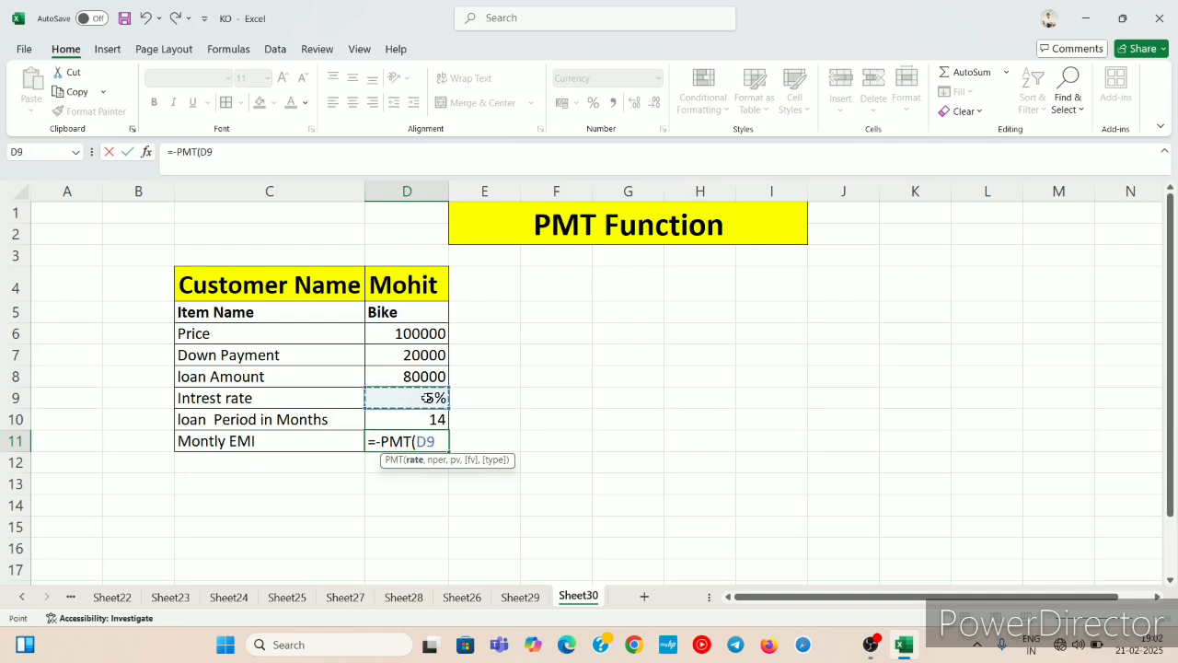
text(/1)
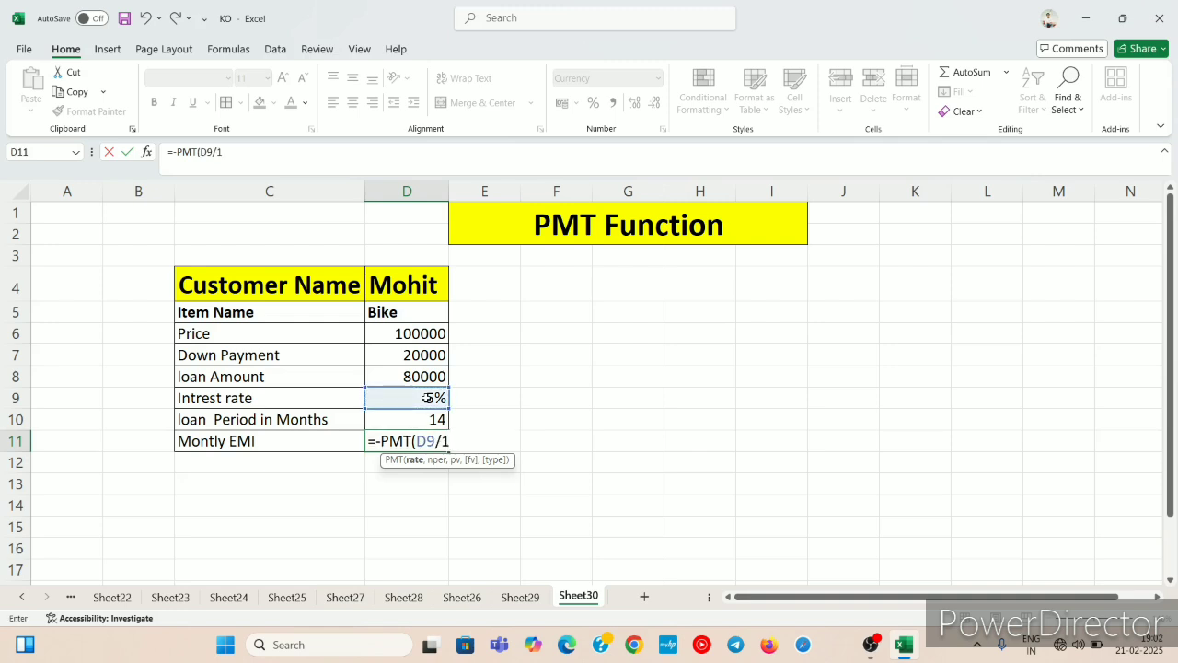
text(2,)
click(404, 419)
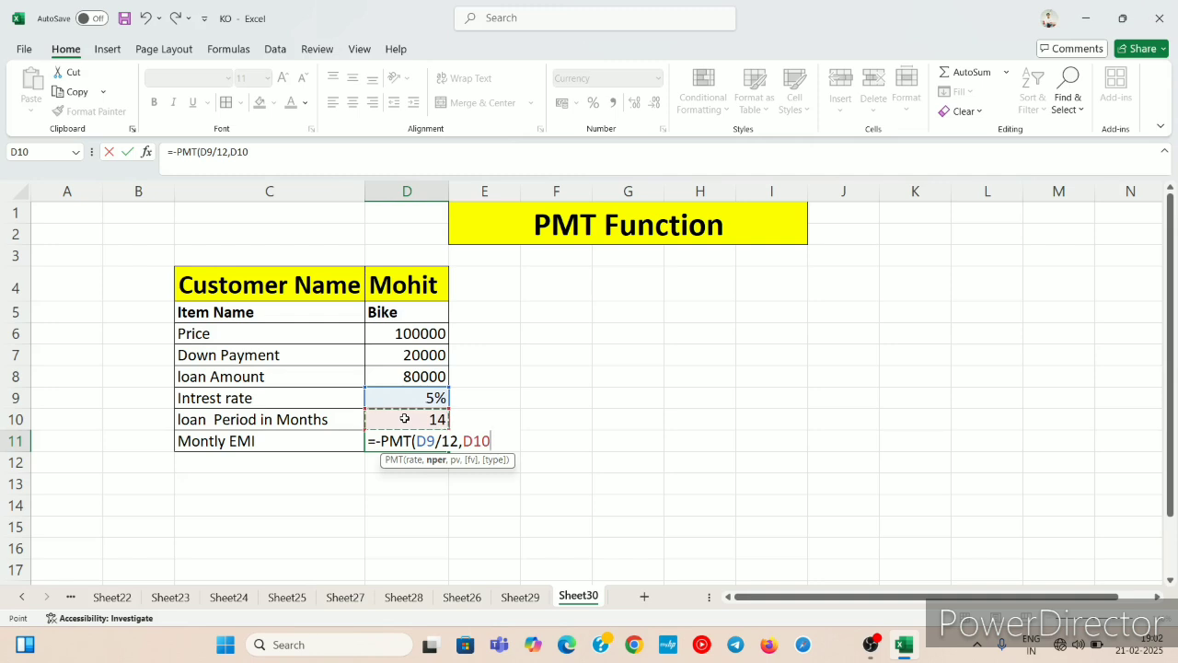
text(,)
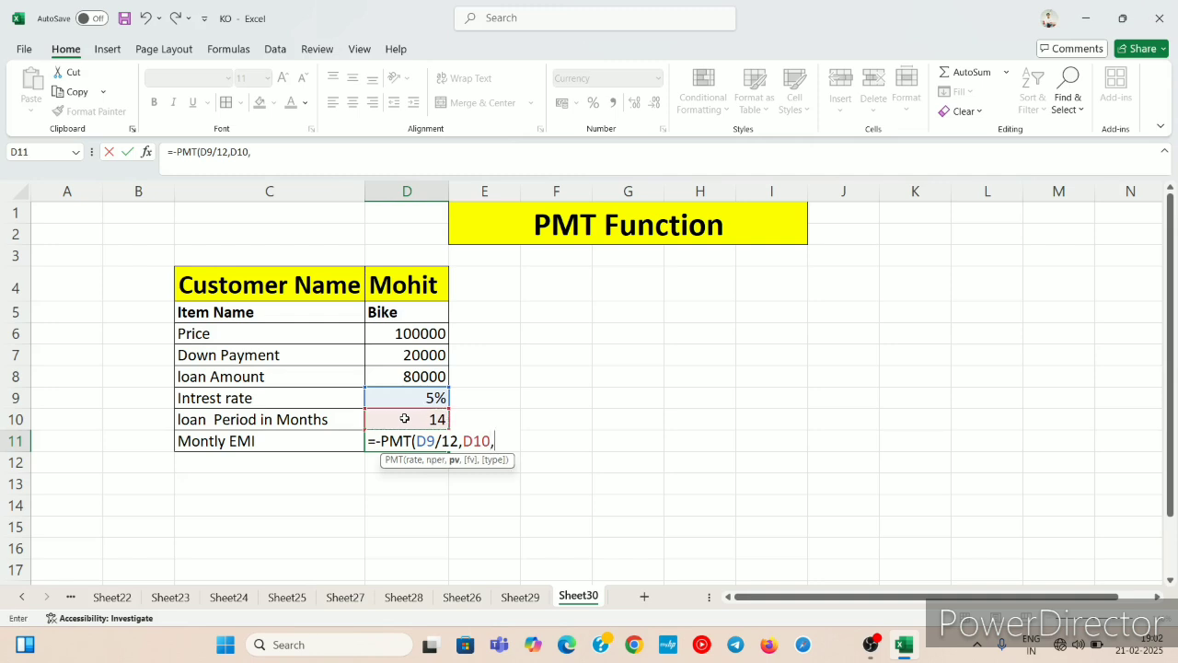
click(407, 376)
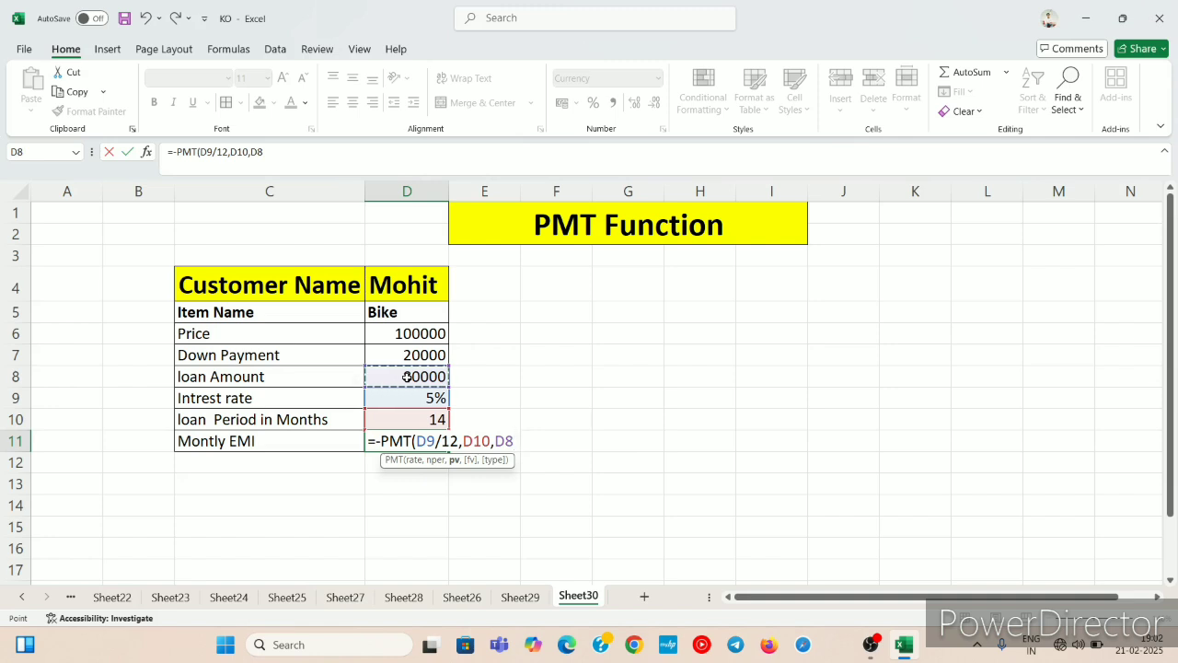
text())
key(Return)
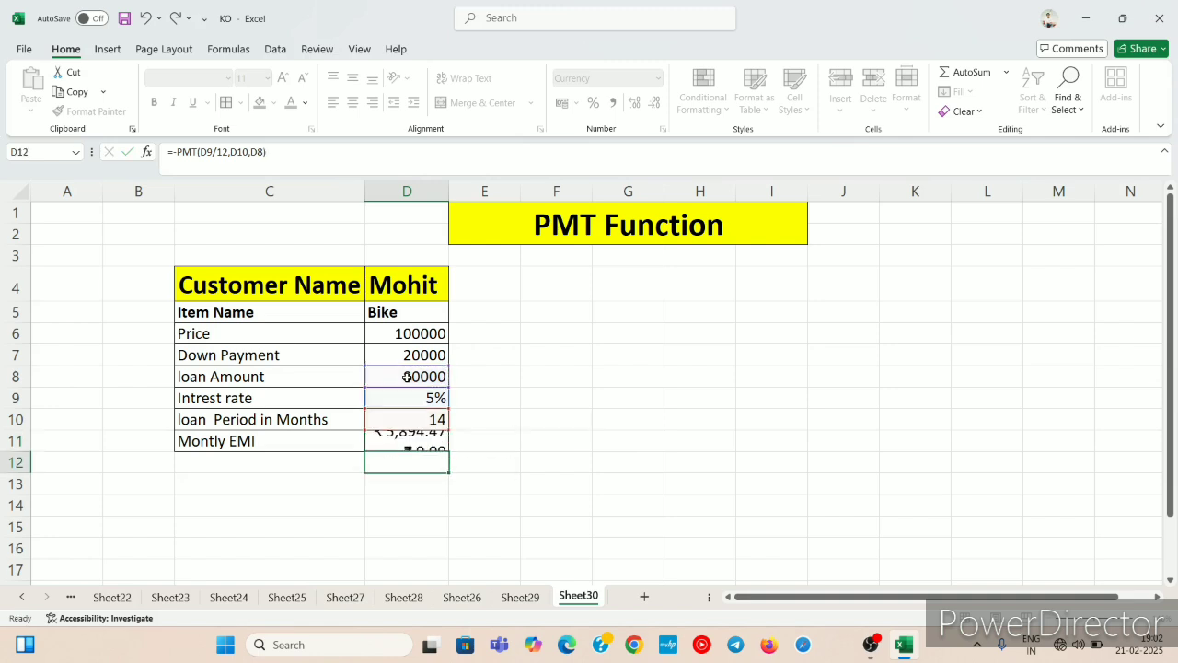
click(403, 440)
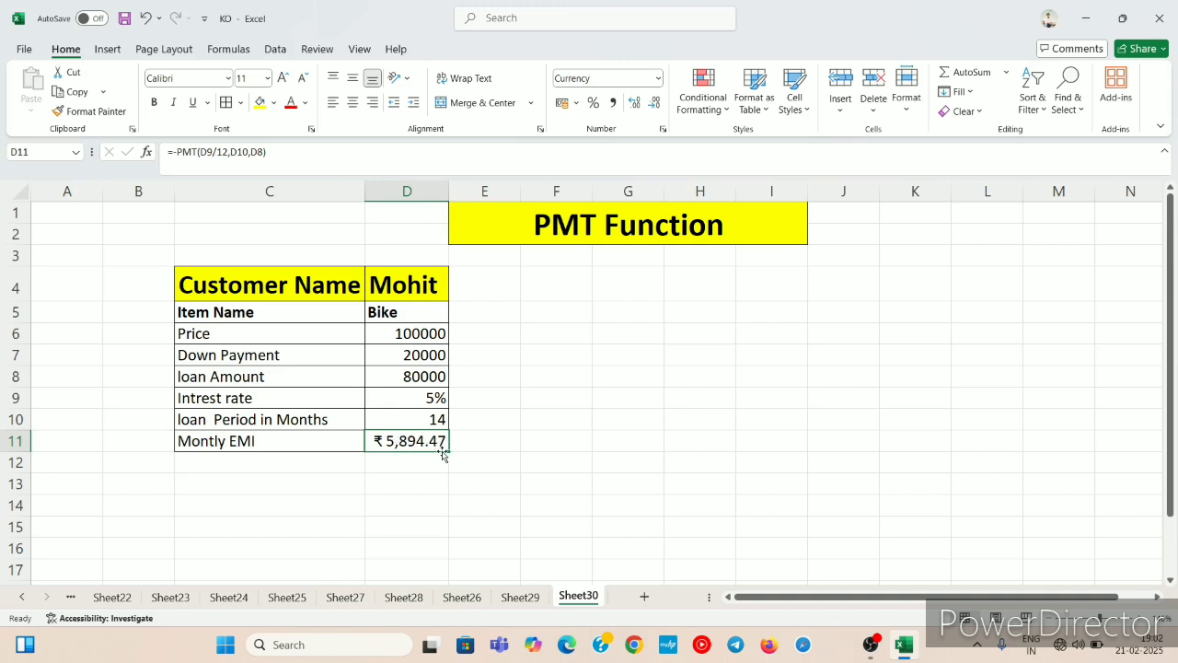
click(430, 469)
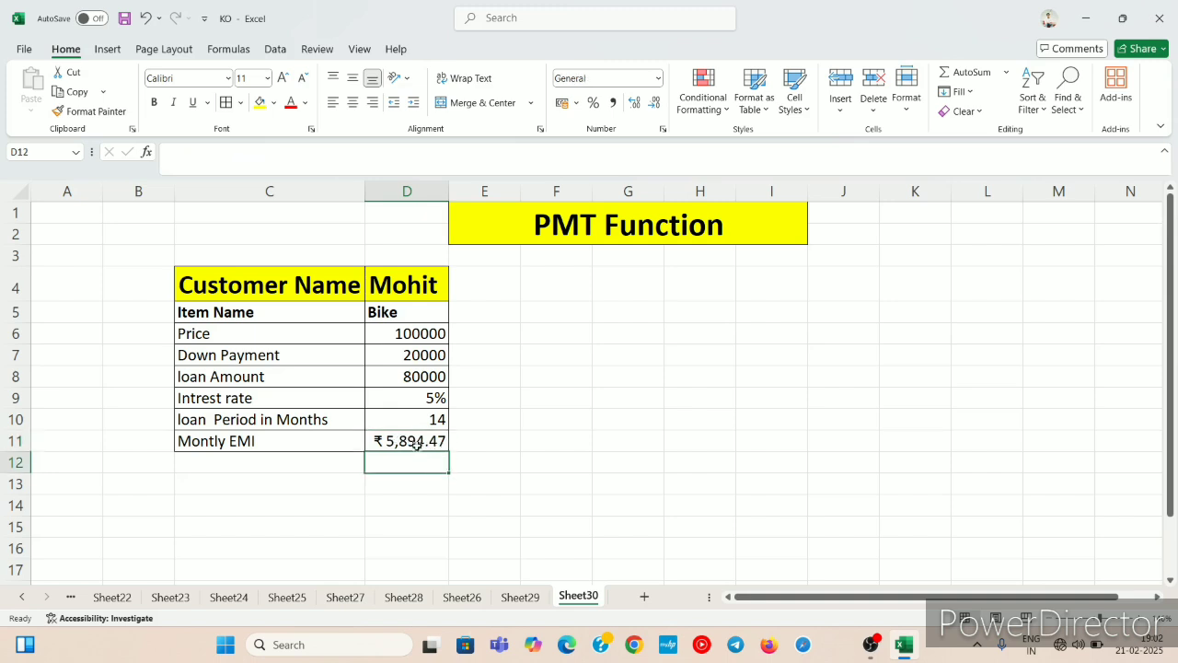
click(416, 445)
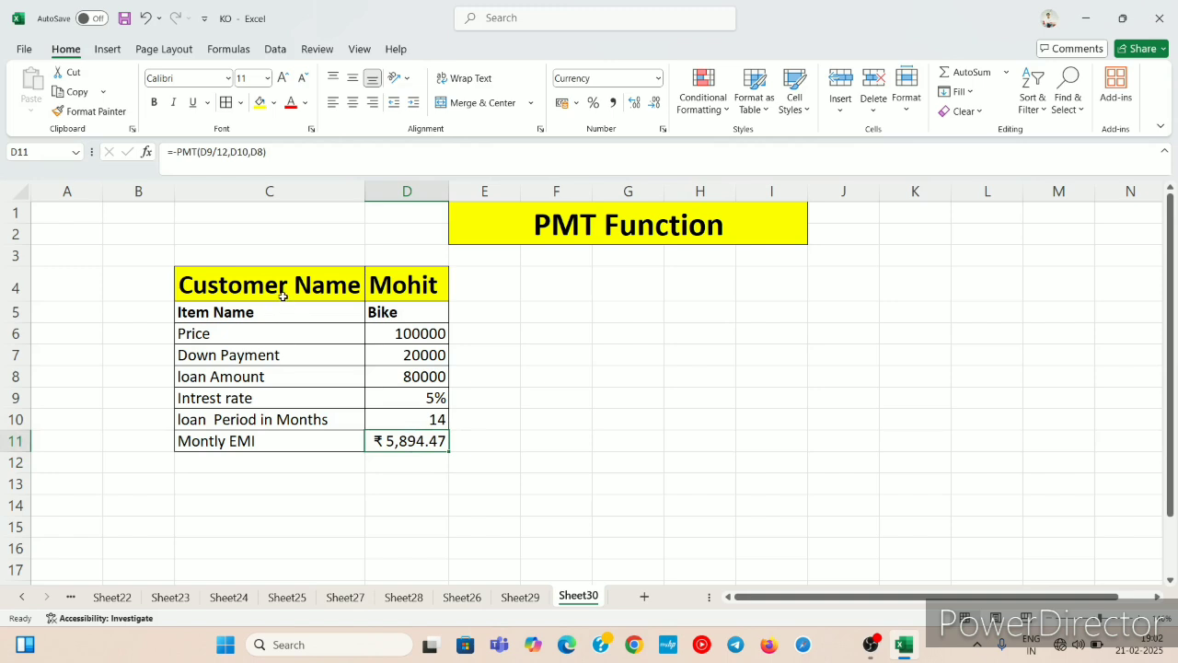
drag(283, 295, 394, 436)
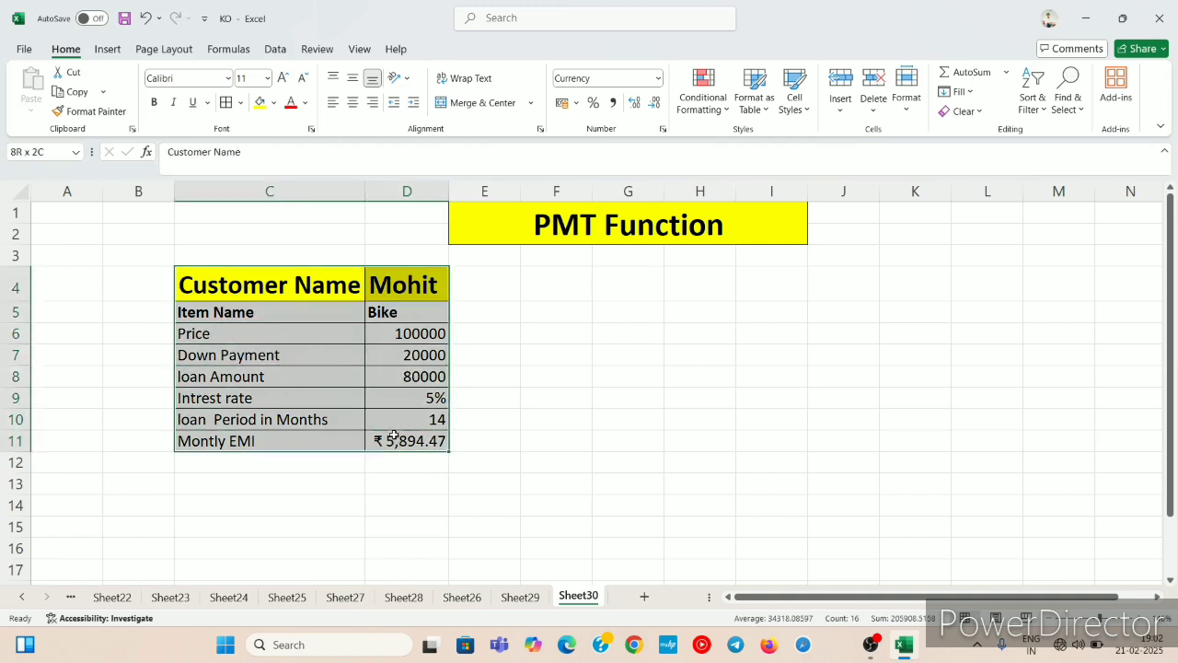
click(548, 394)
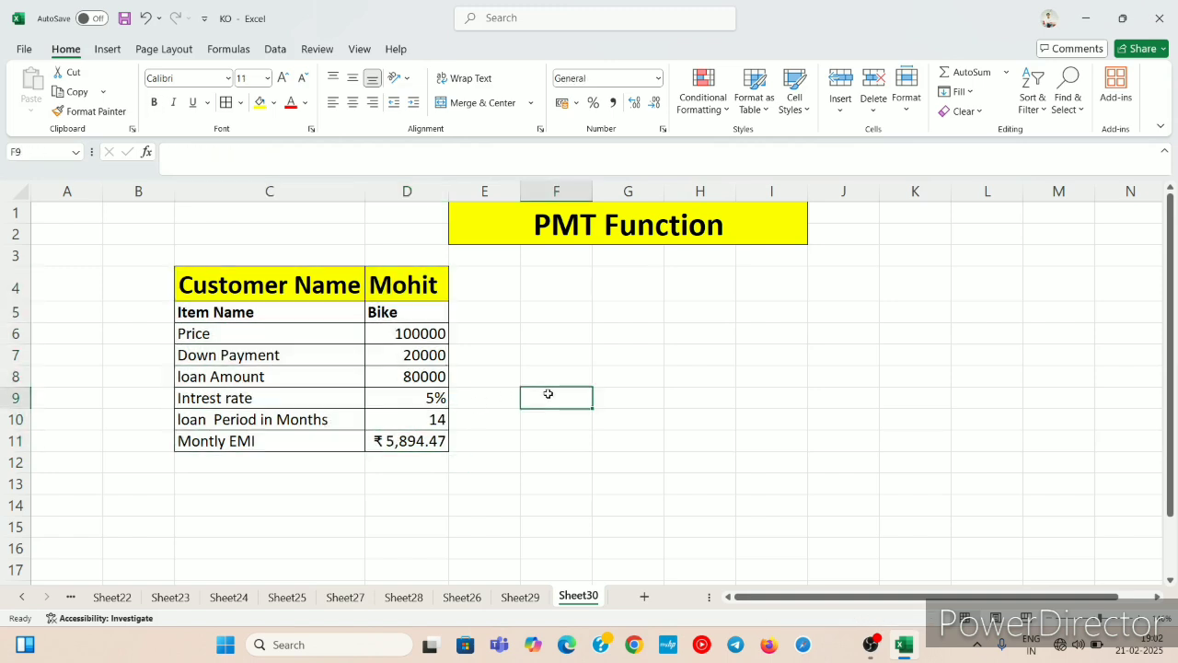
click(496, 346)
click(506, 392)
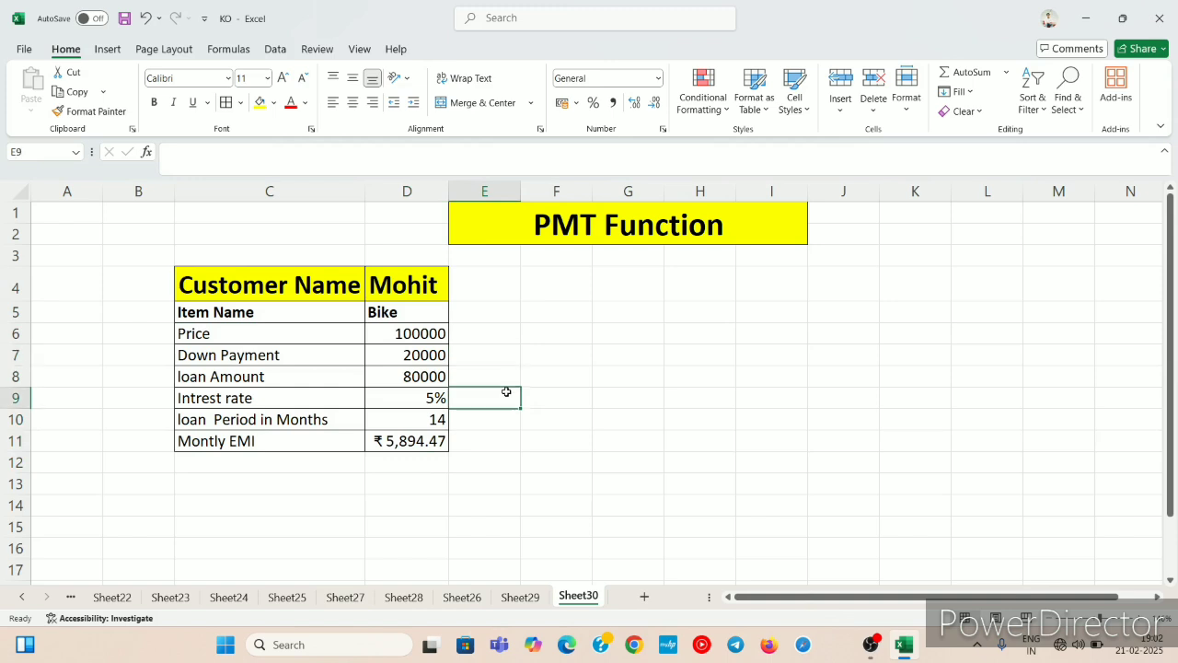
click(529, 360)
click(583, 412)
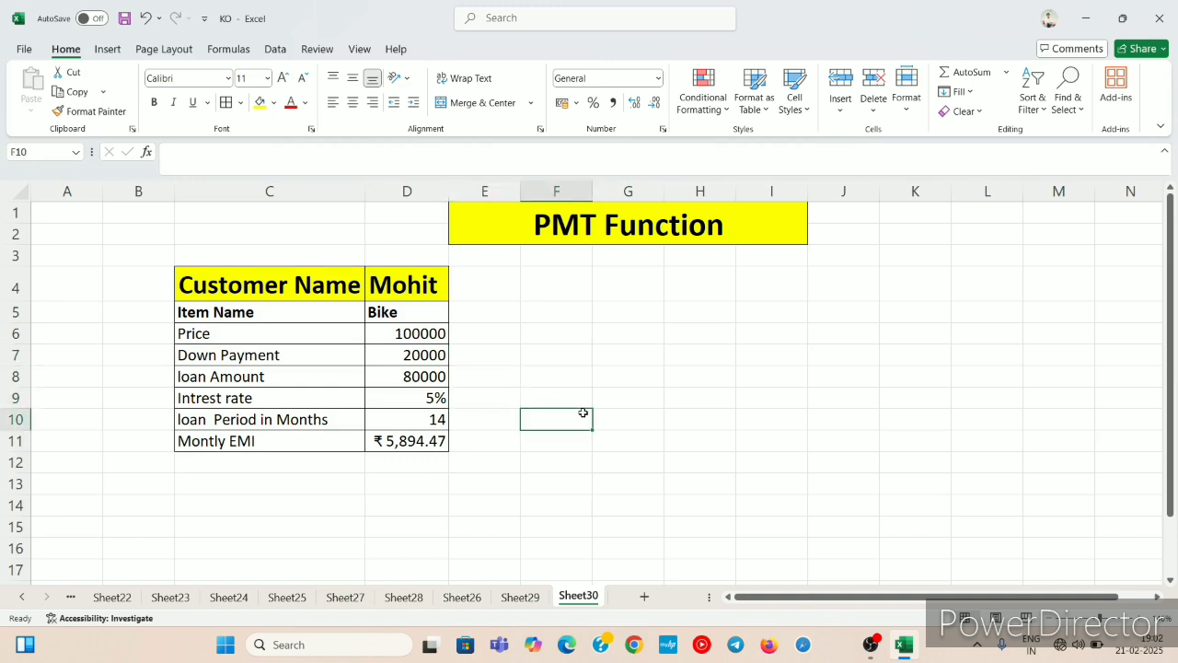
click(666, 405)
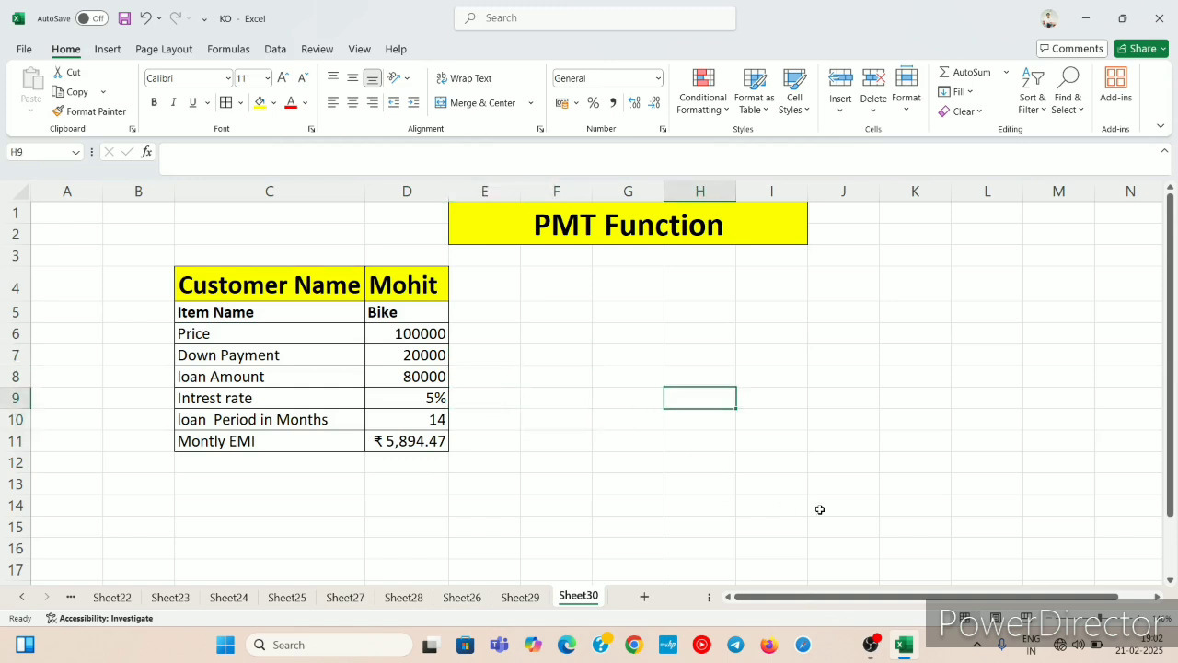
click(869, 643)
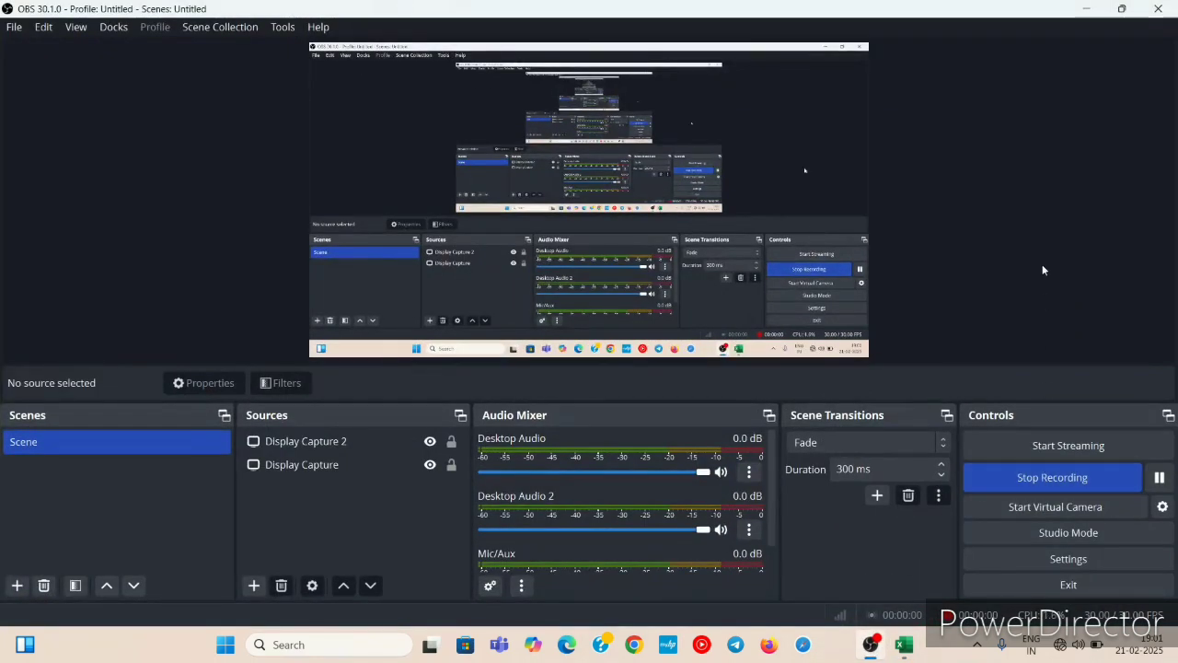
click(1087, 10)
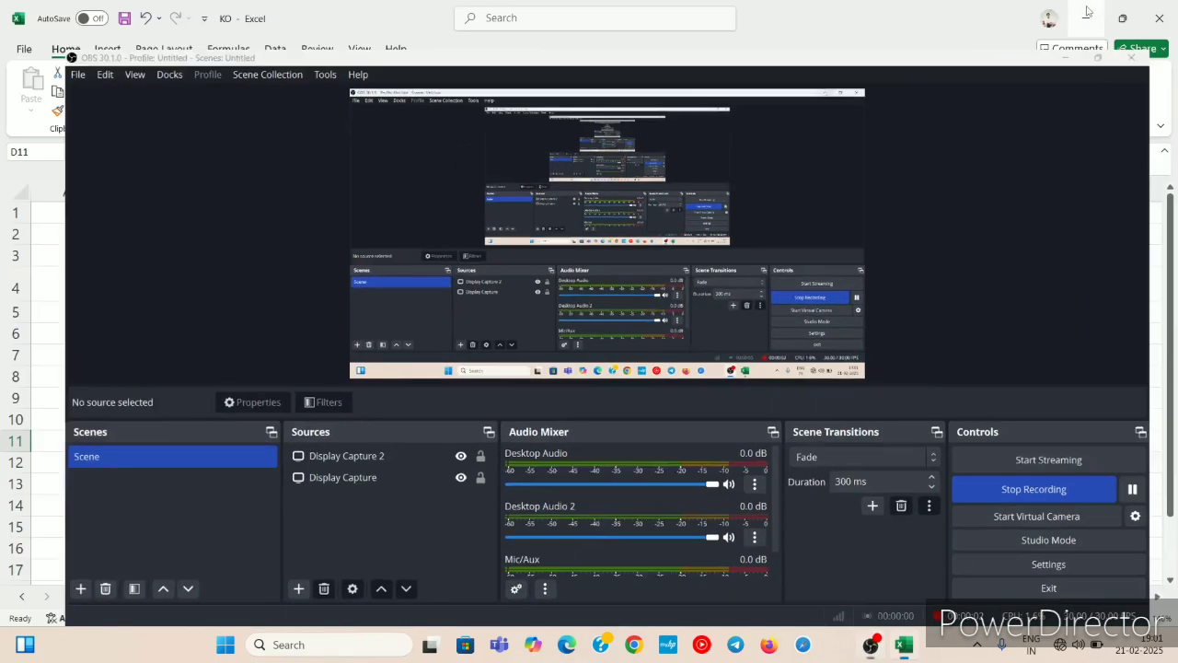
click(478, 419)
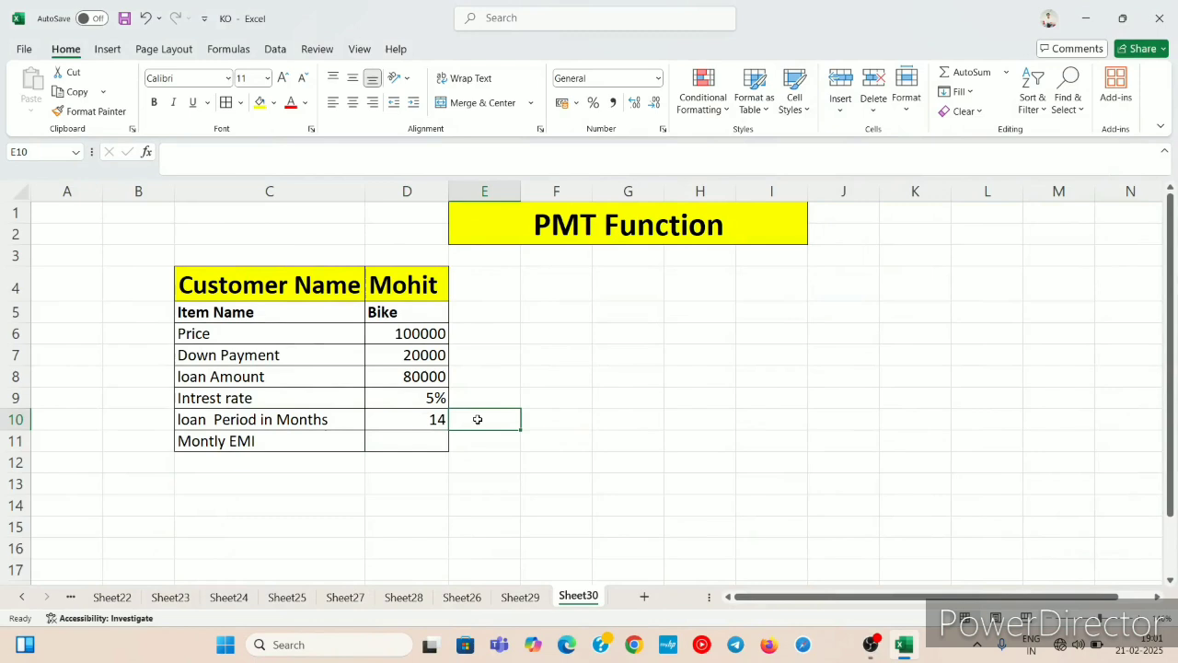
click(413, 438)
click(461, 466)
click(409, 441)
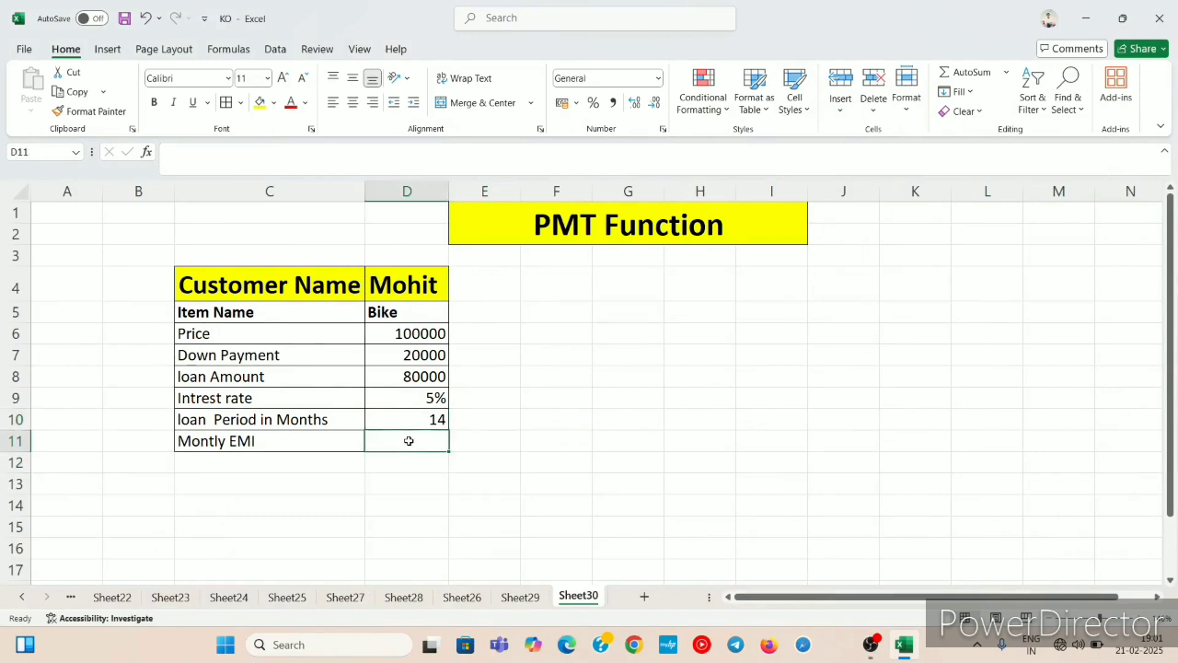
click(478, 442)
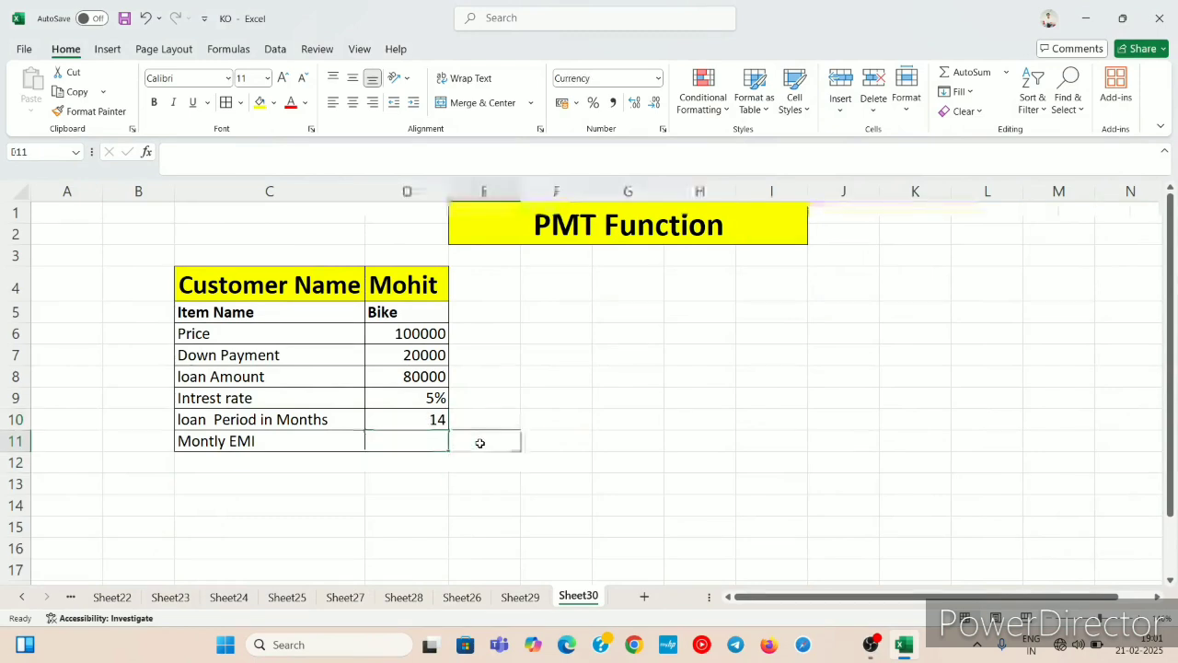
click(418, 450)
click(496, 418)
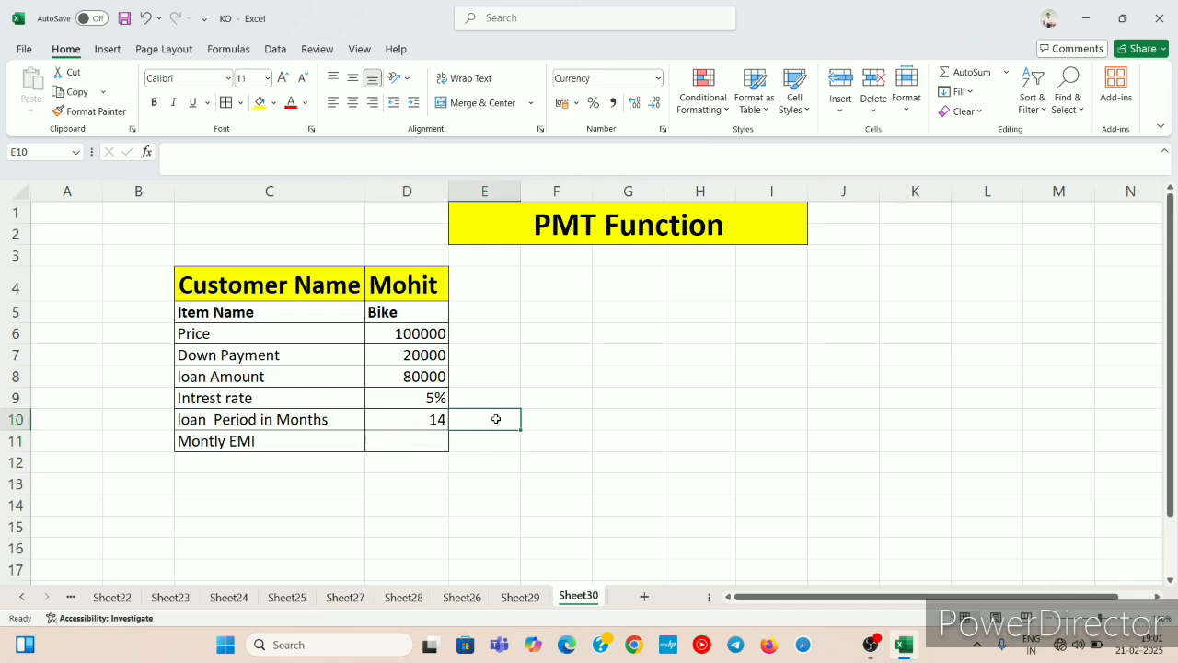
Enter =-PMT(D9/12,D10,D8) in D11 to work out the monthly EMI from the interest rate, loan period and loan amount.
click(423, 442)
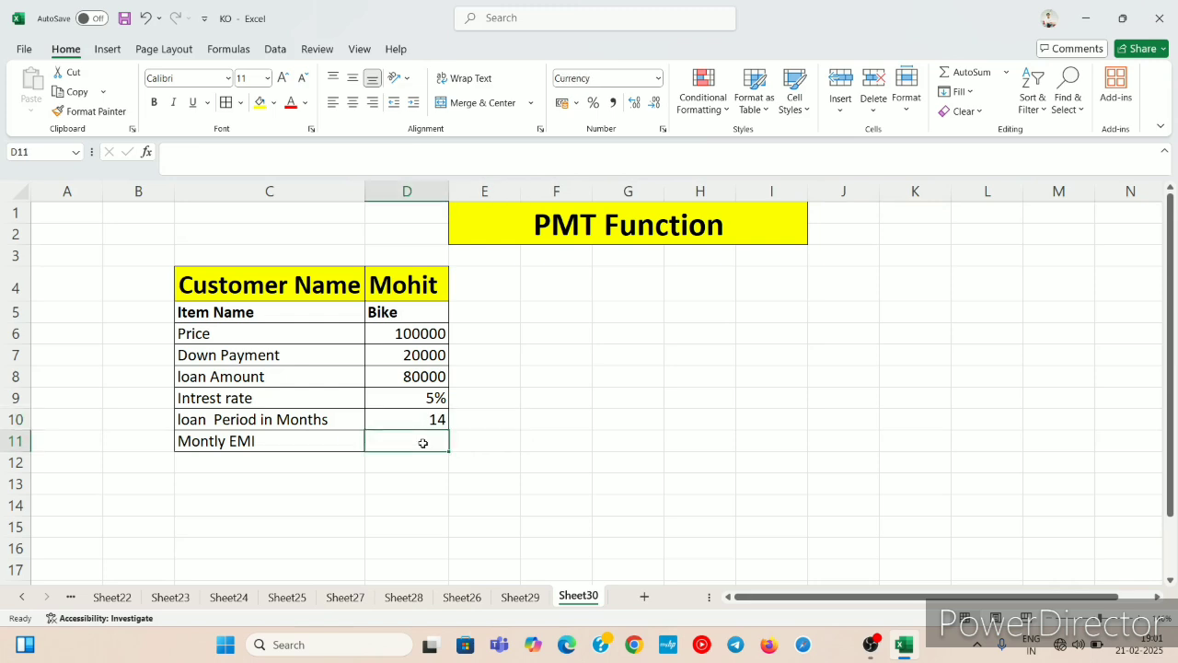
text(=)
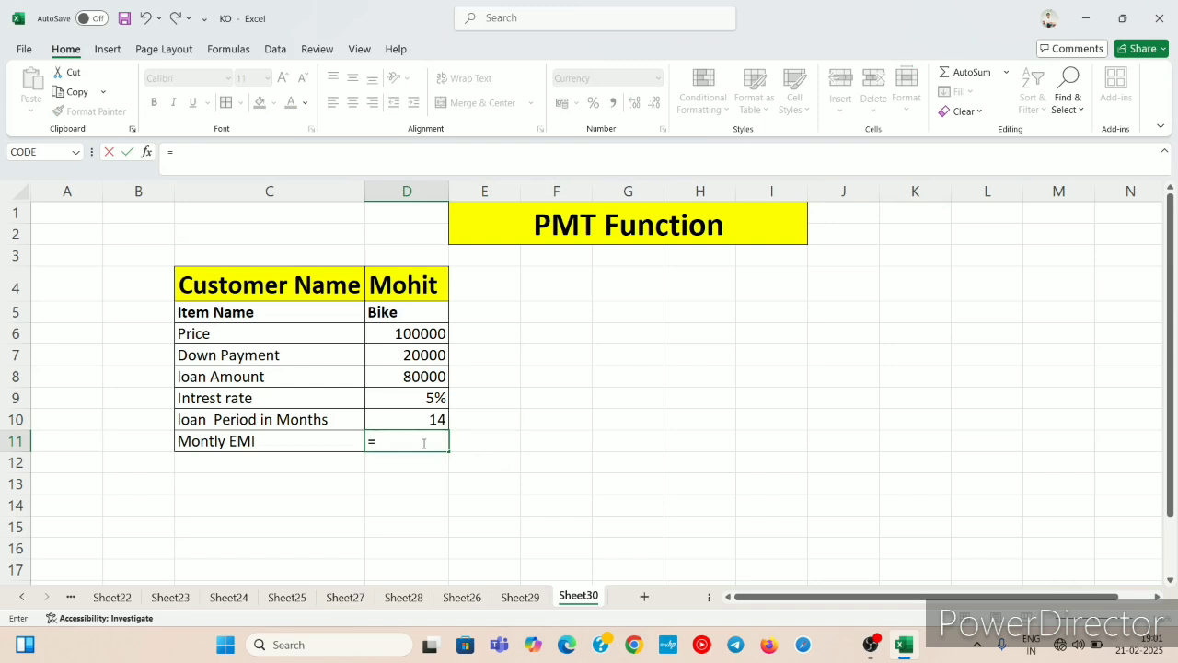
text(-PM)
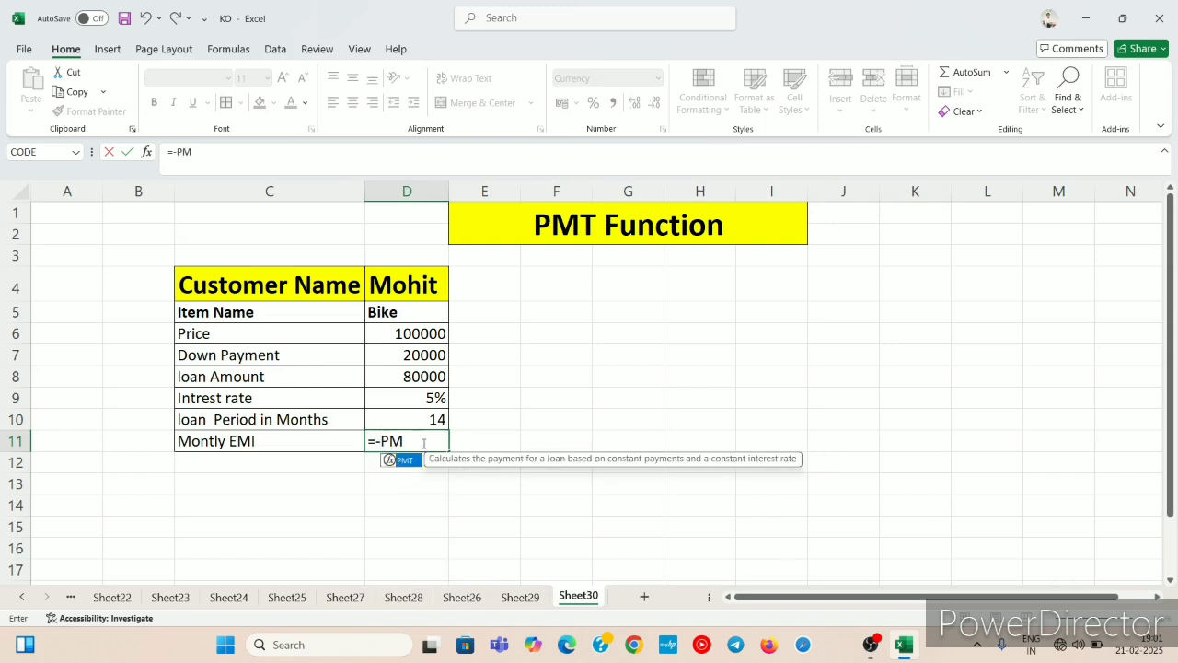
text(T()
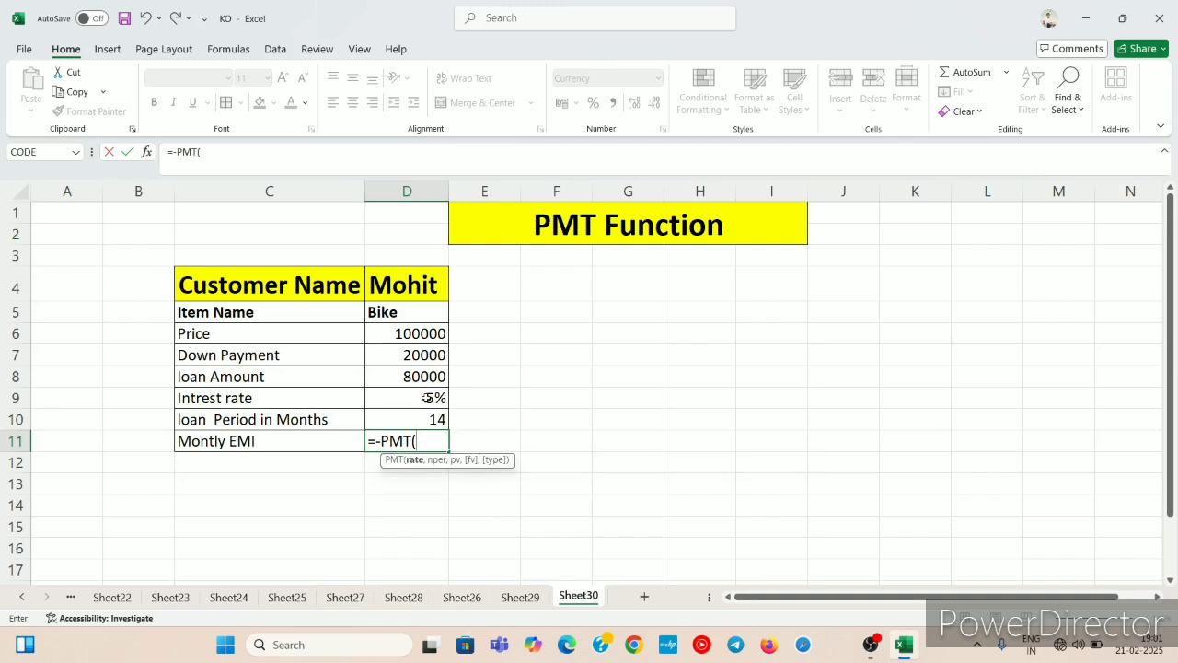
click(428, 398)
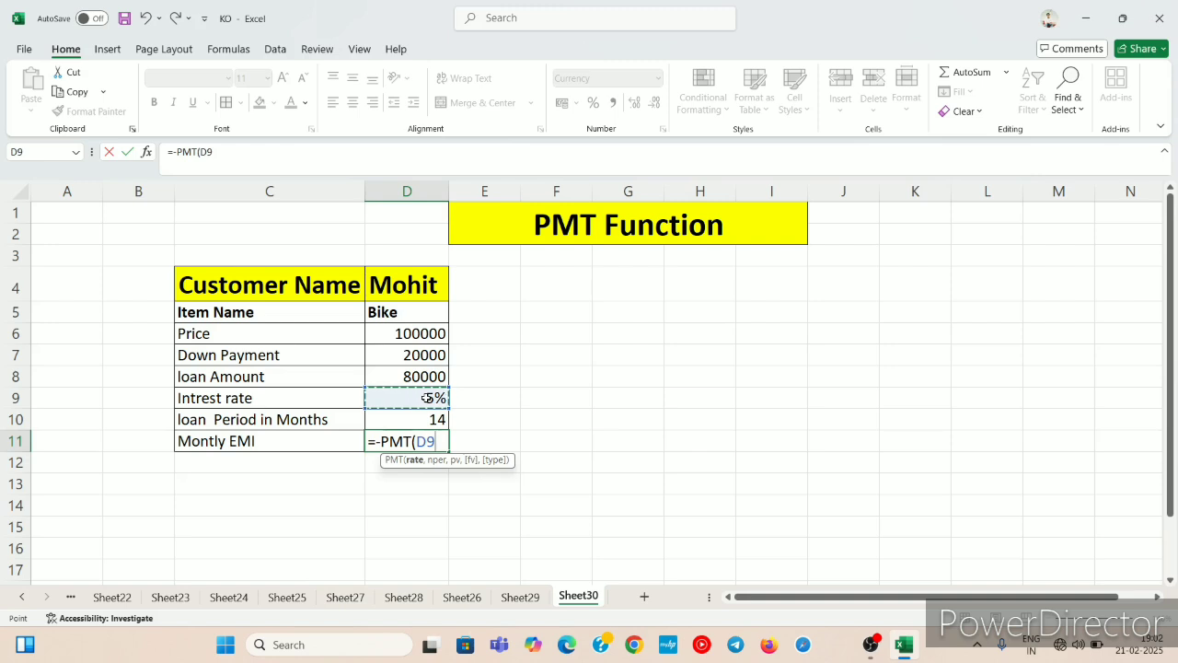
text(/1)
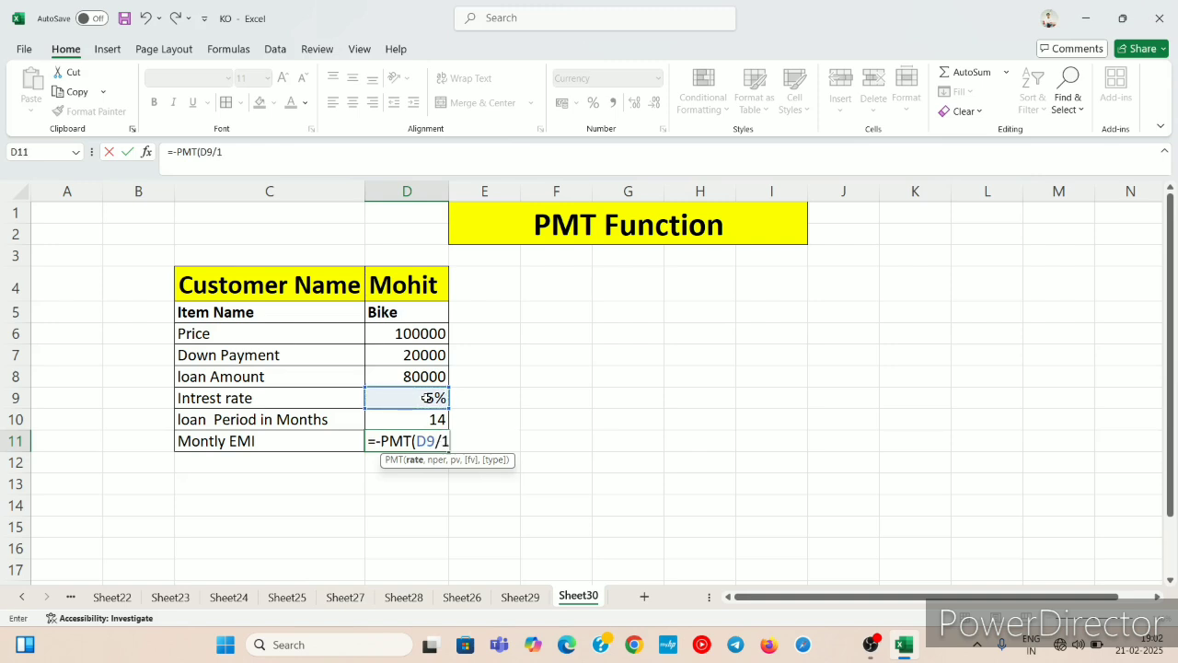
key(BackSpace)
text(2,)
click(404, 419)
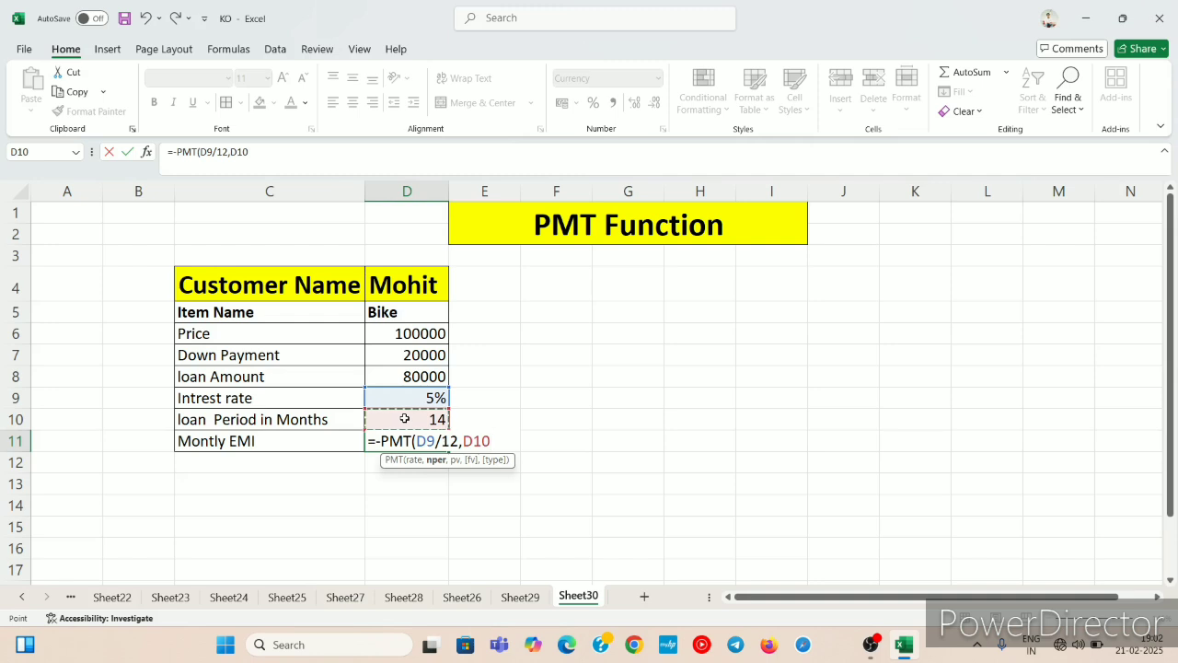
text(,)
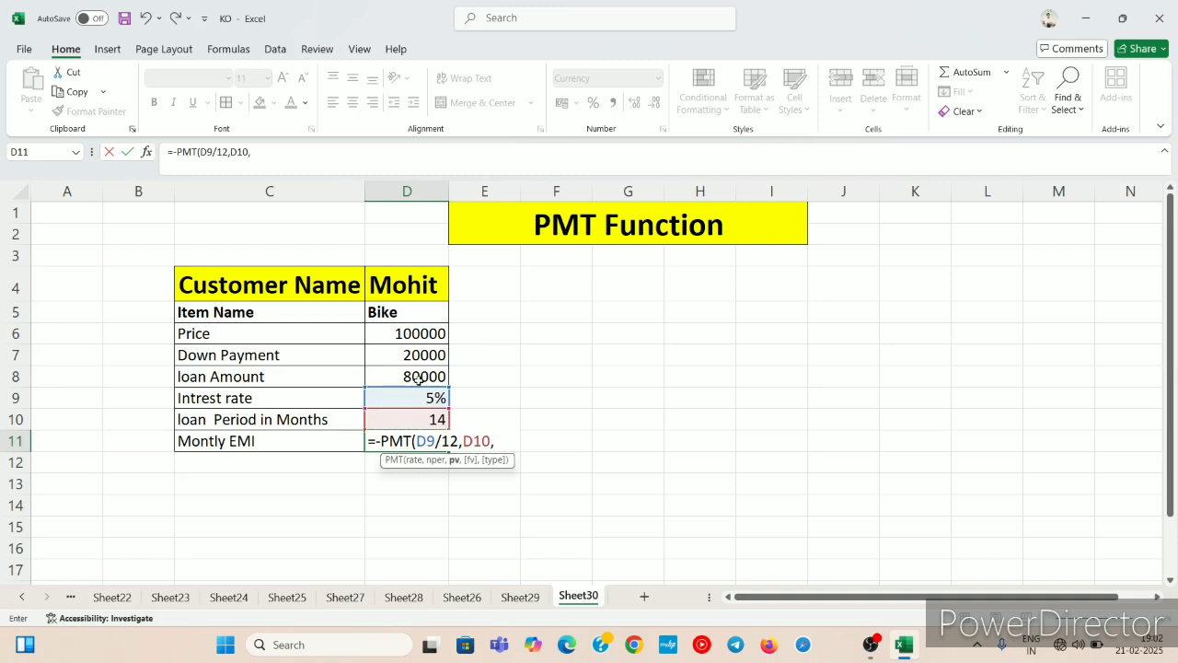
click(407, 376)
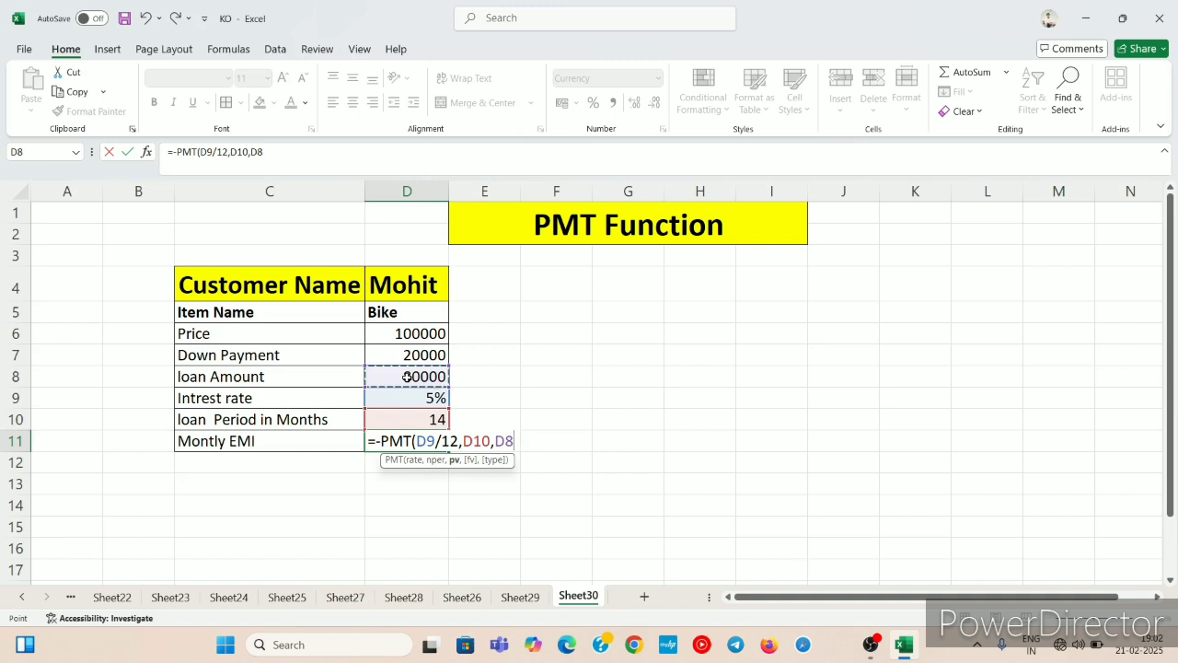
text())
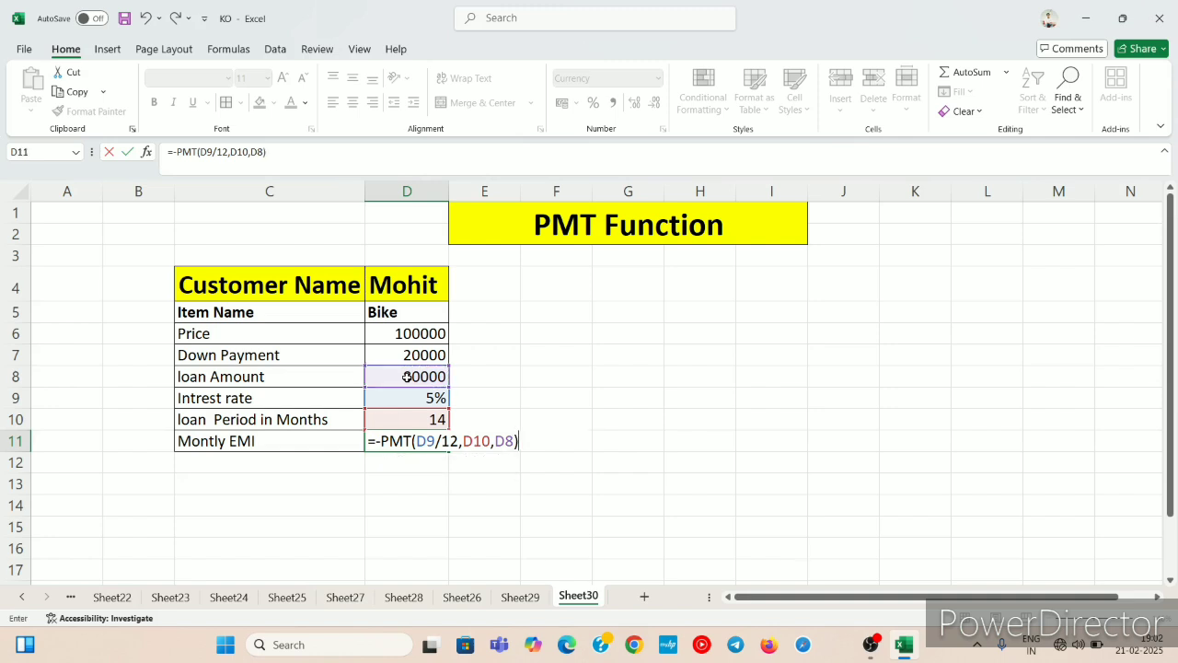
key(Return)
click(403, 441)
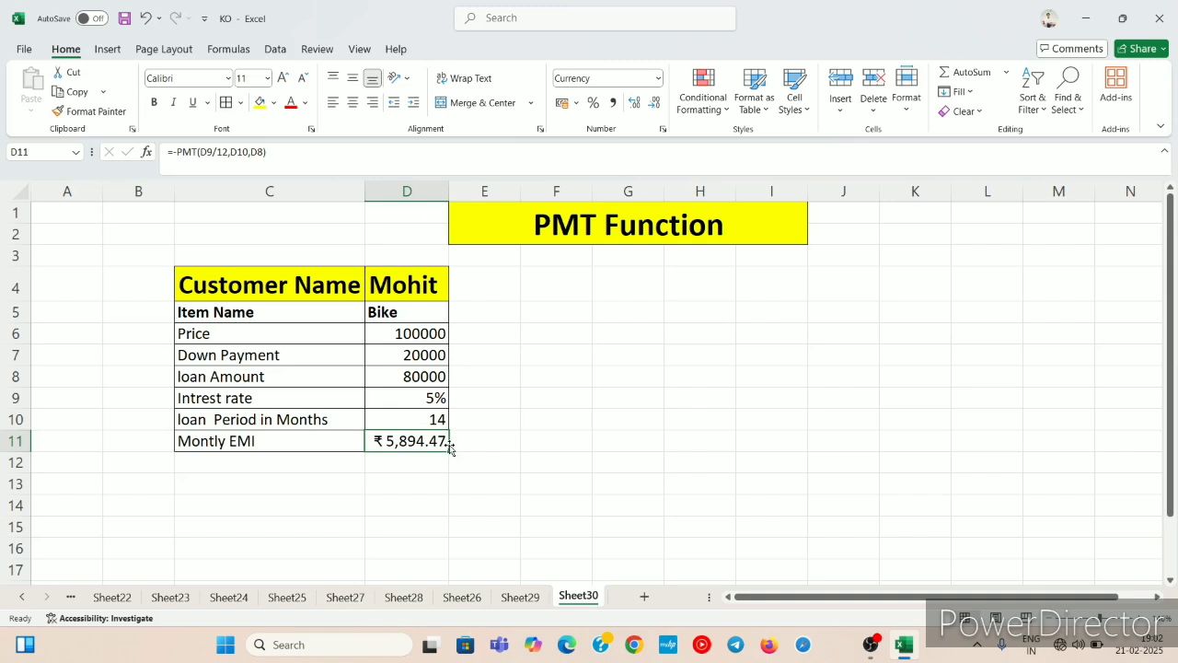
click(430, 469)
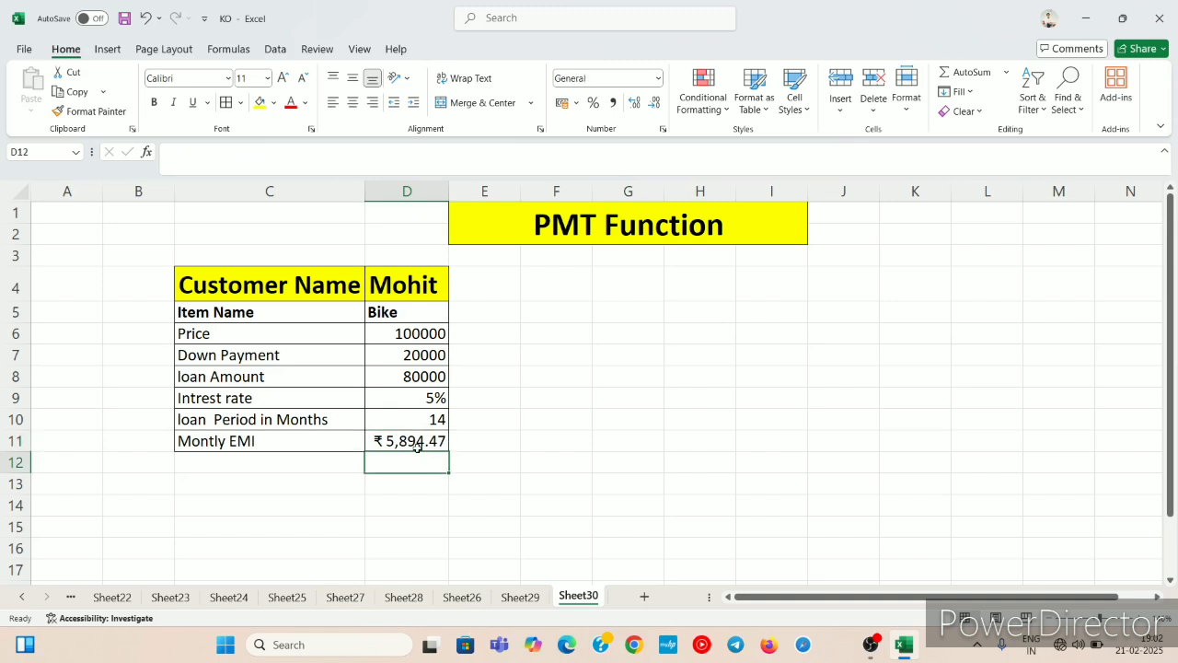
click(416, 443)
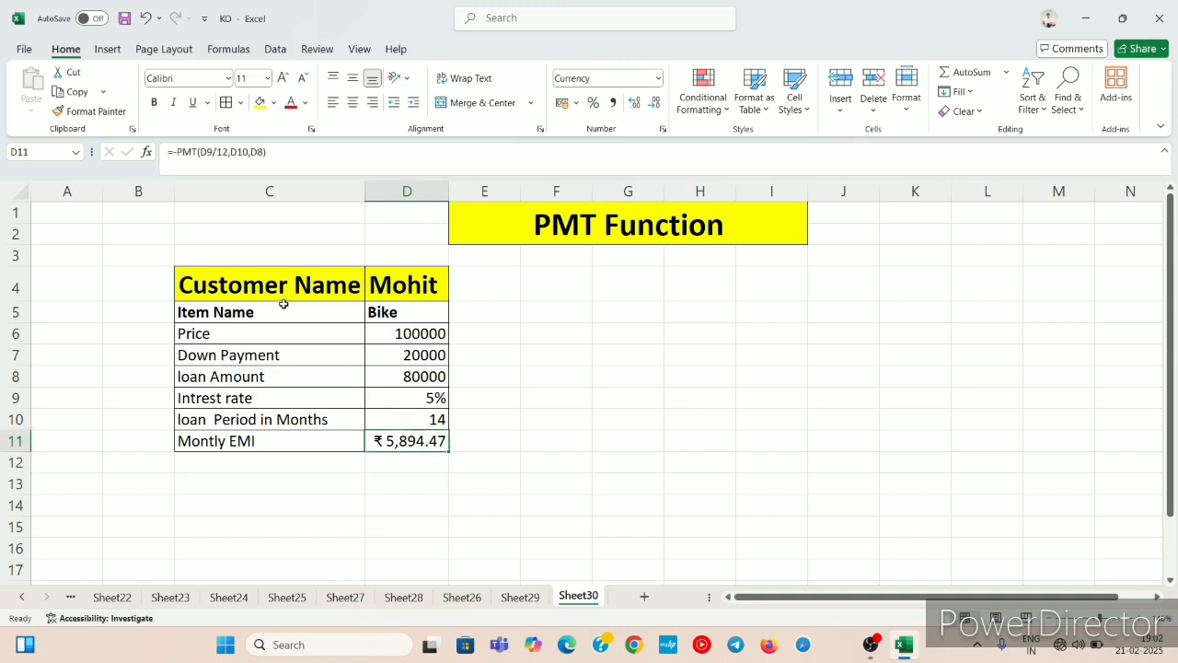
drag(282, 294, 396, 442)
click(548, 394)
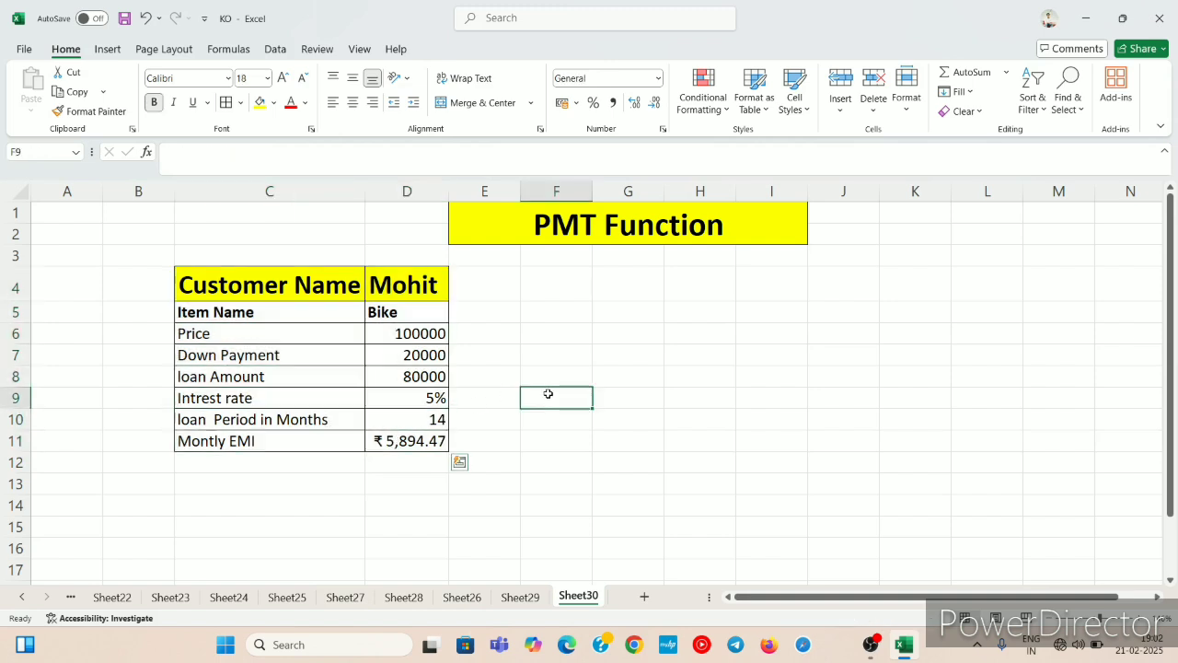
click(495, 345)
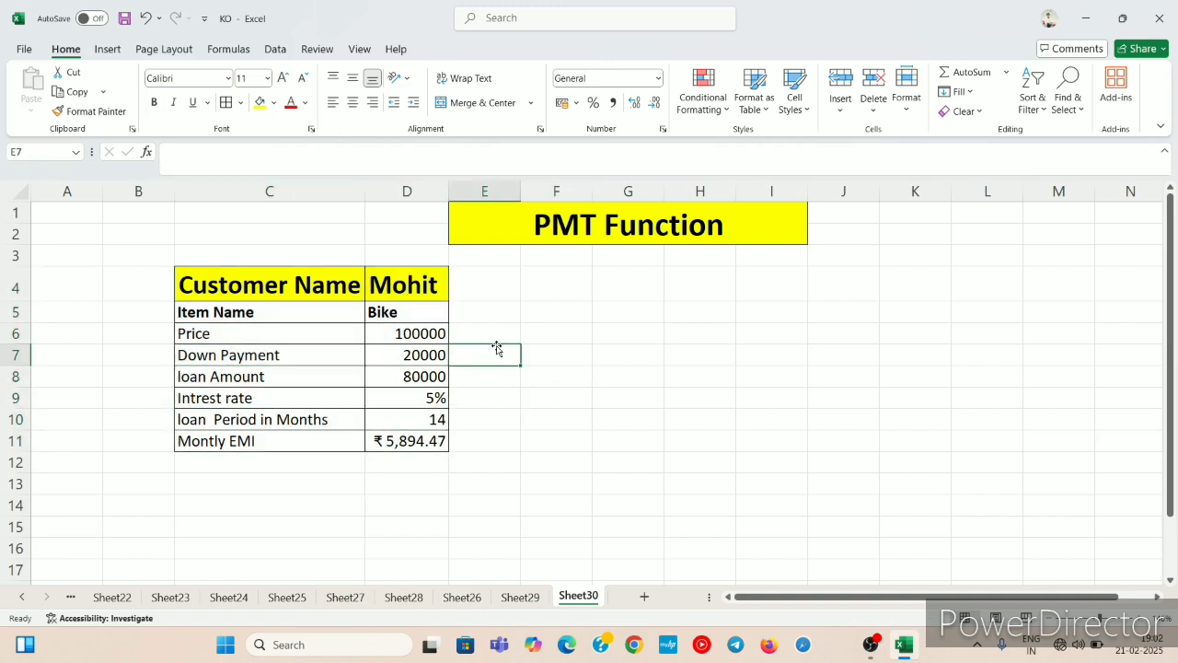
click(506, 392)
click(530, 361)
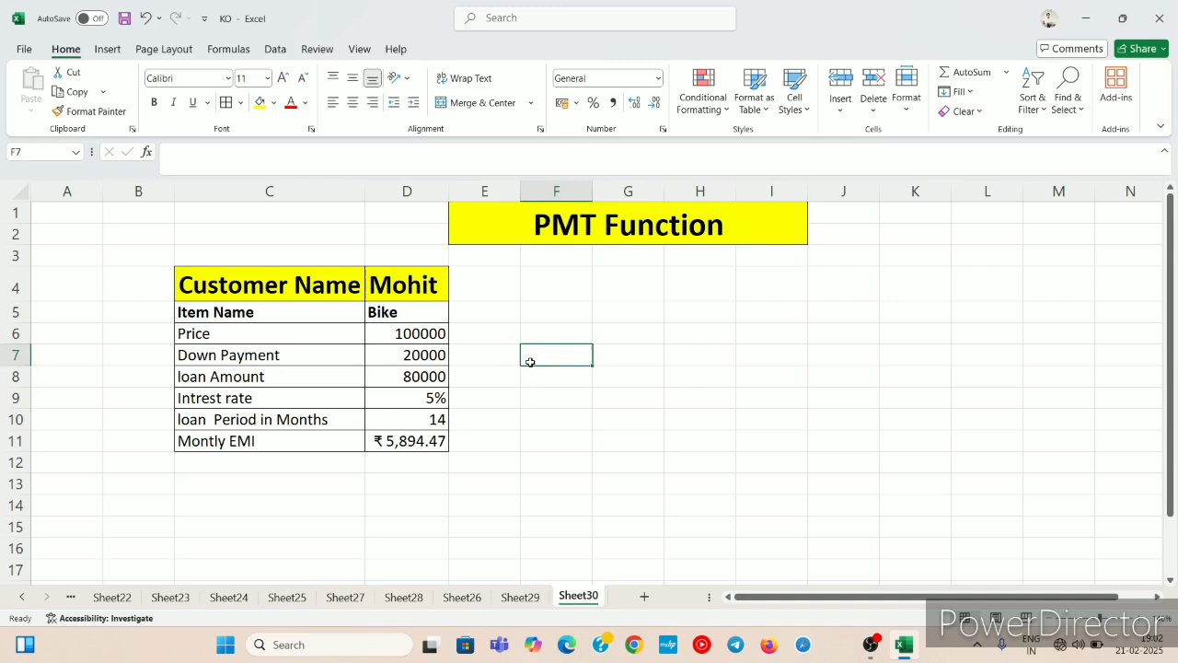
click(581, 411)
click(667, 404)
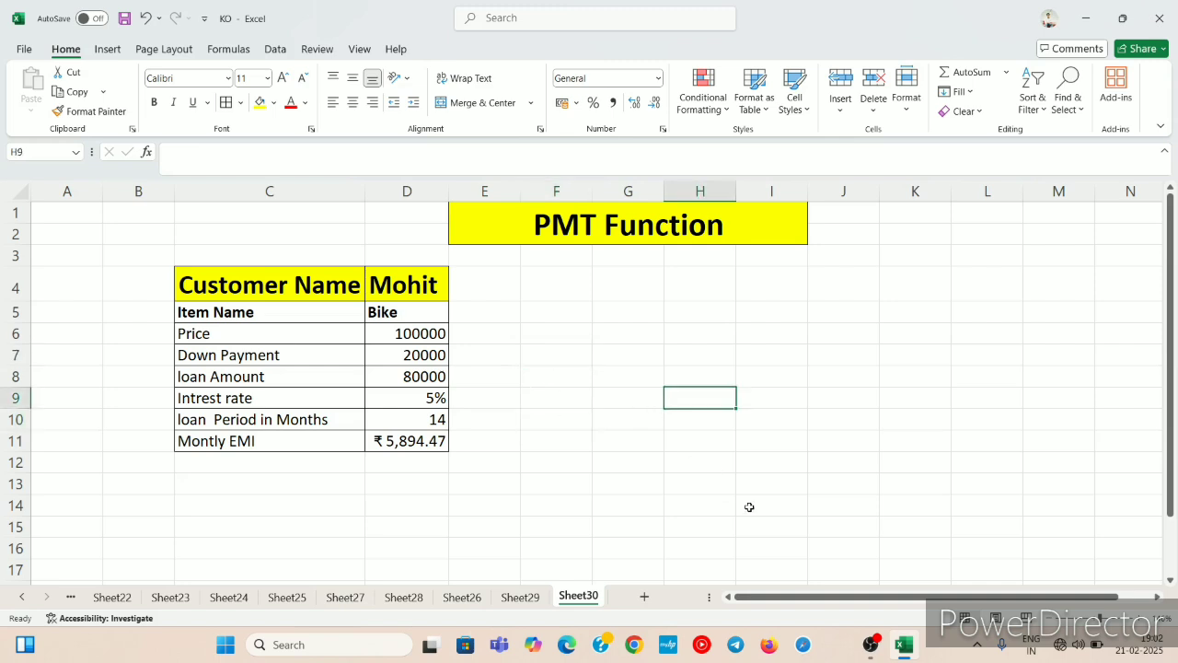